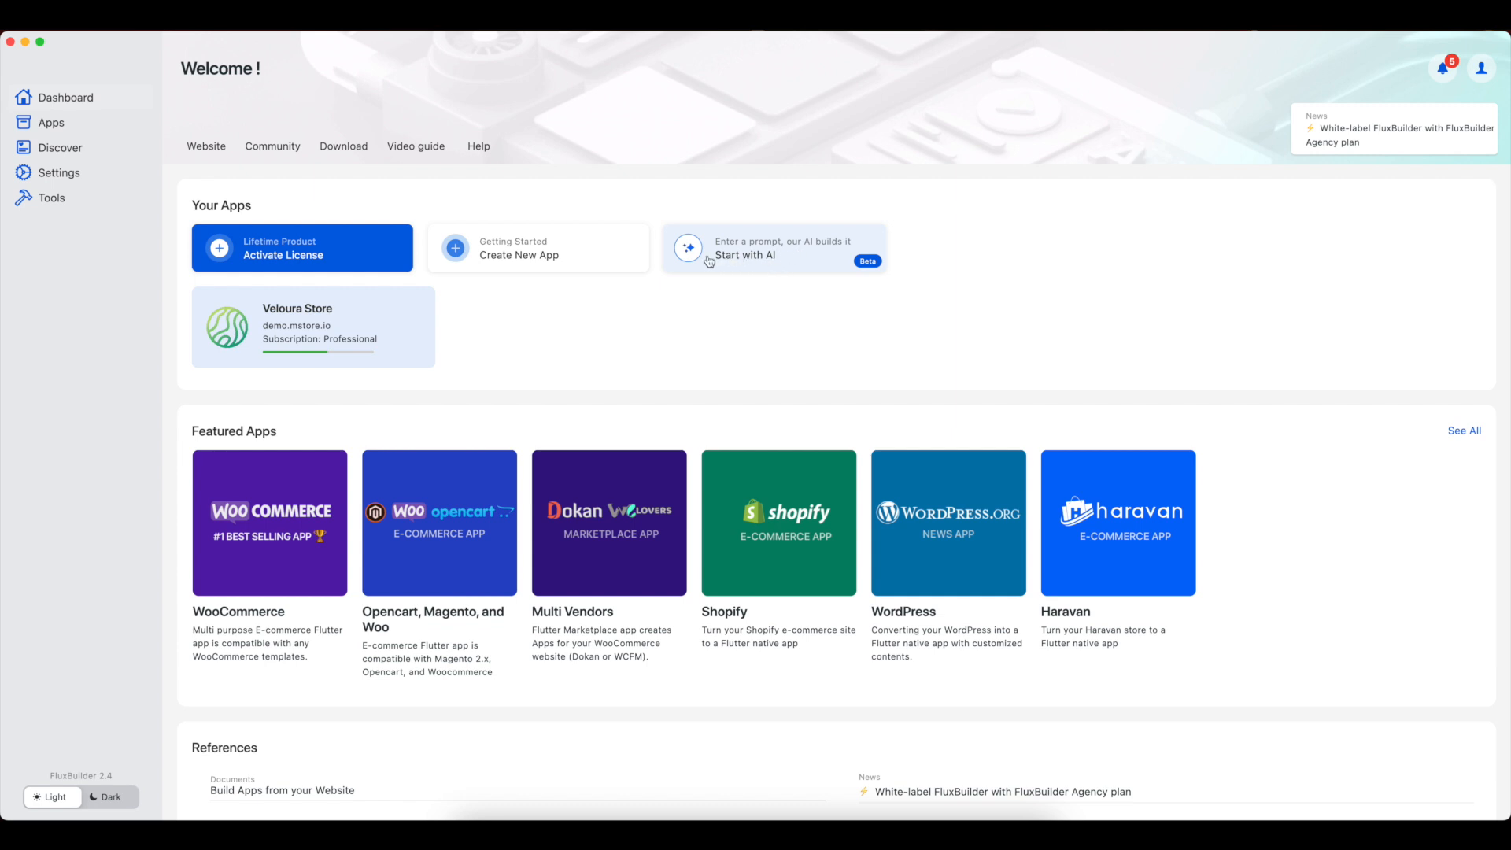
left_click(572, 260)
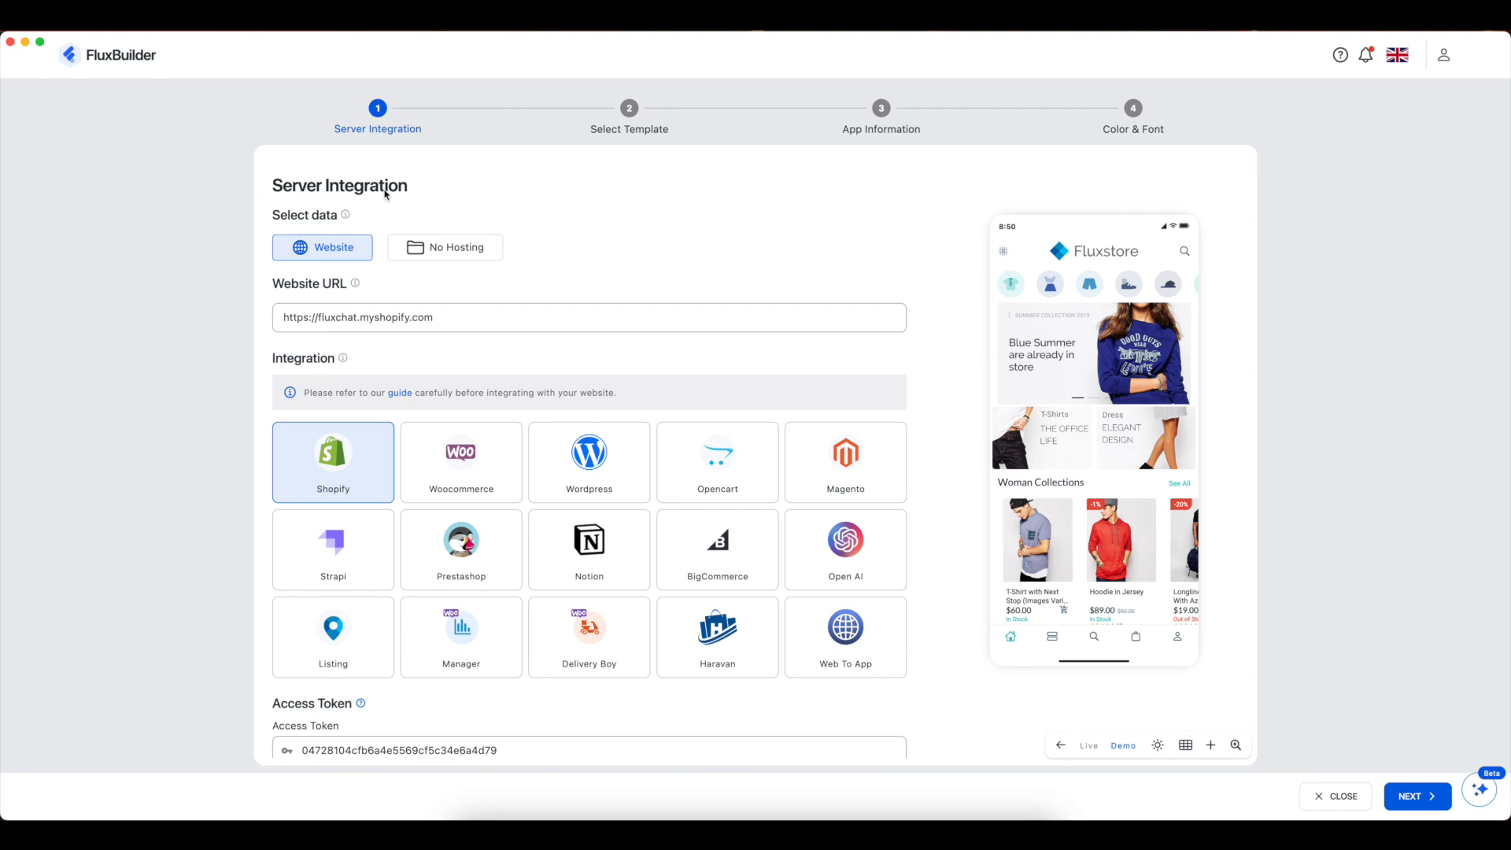
mouse_move(345, 217)
mouse_move(357, 285)
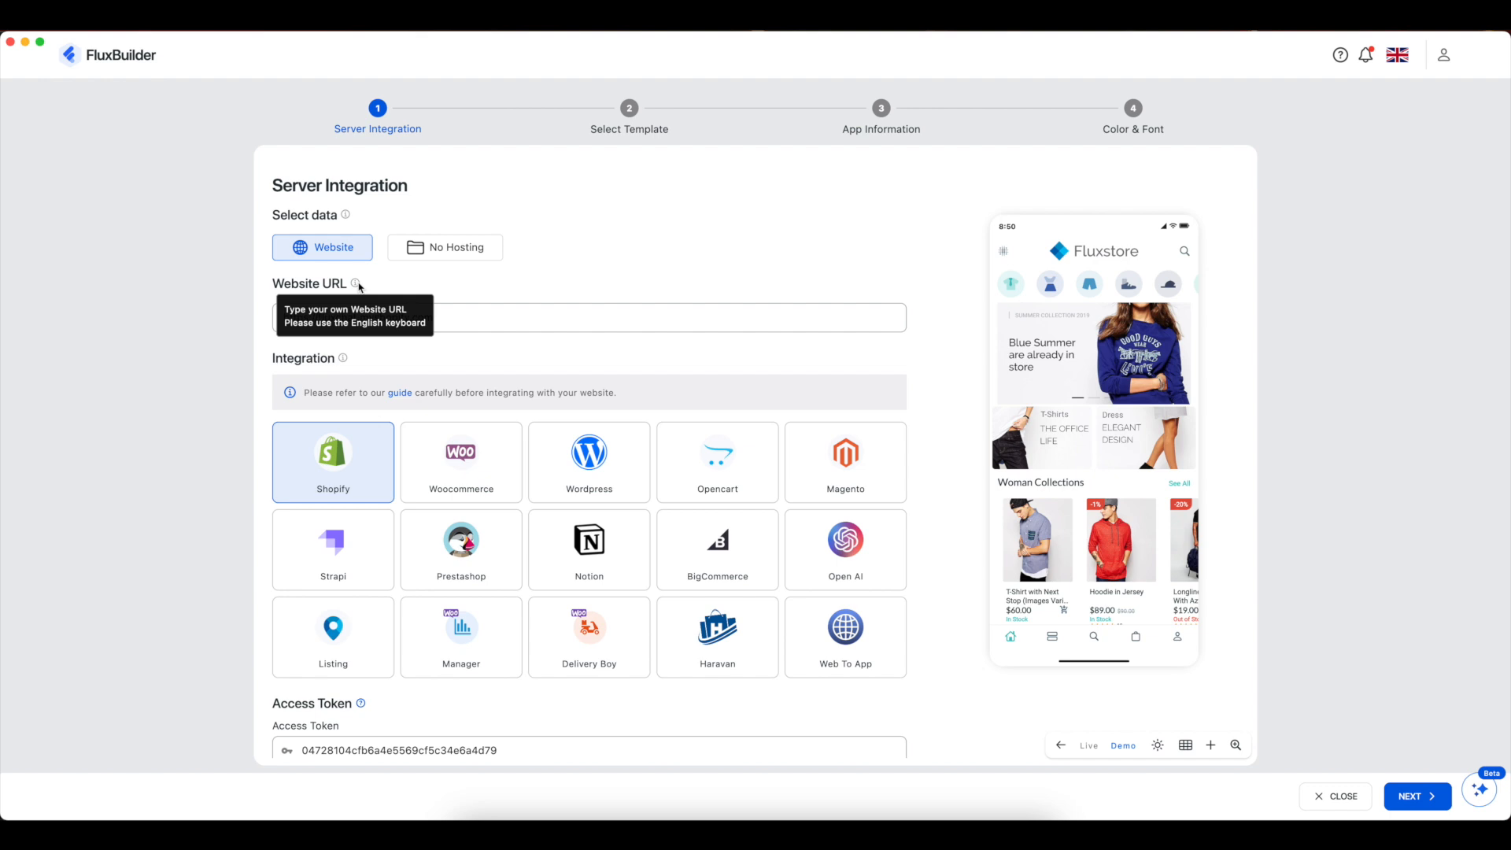
left_click(446, 320)
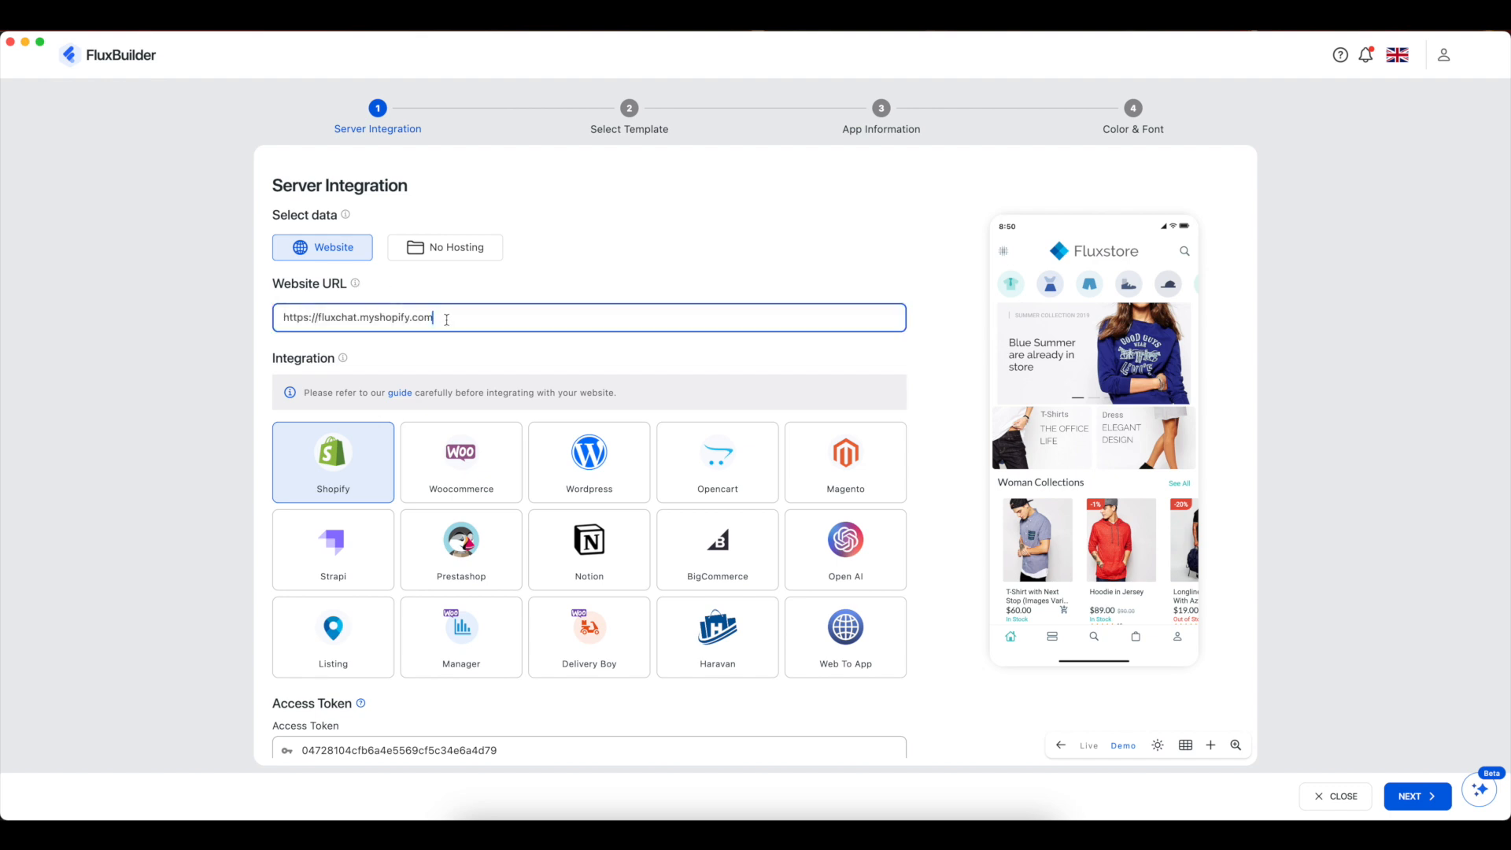
key("super+a")
key("BackSpace")
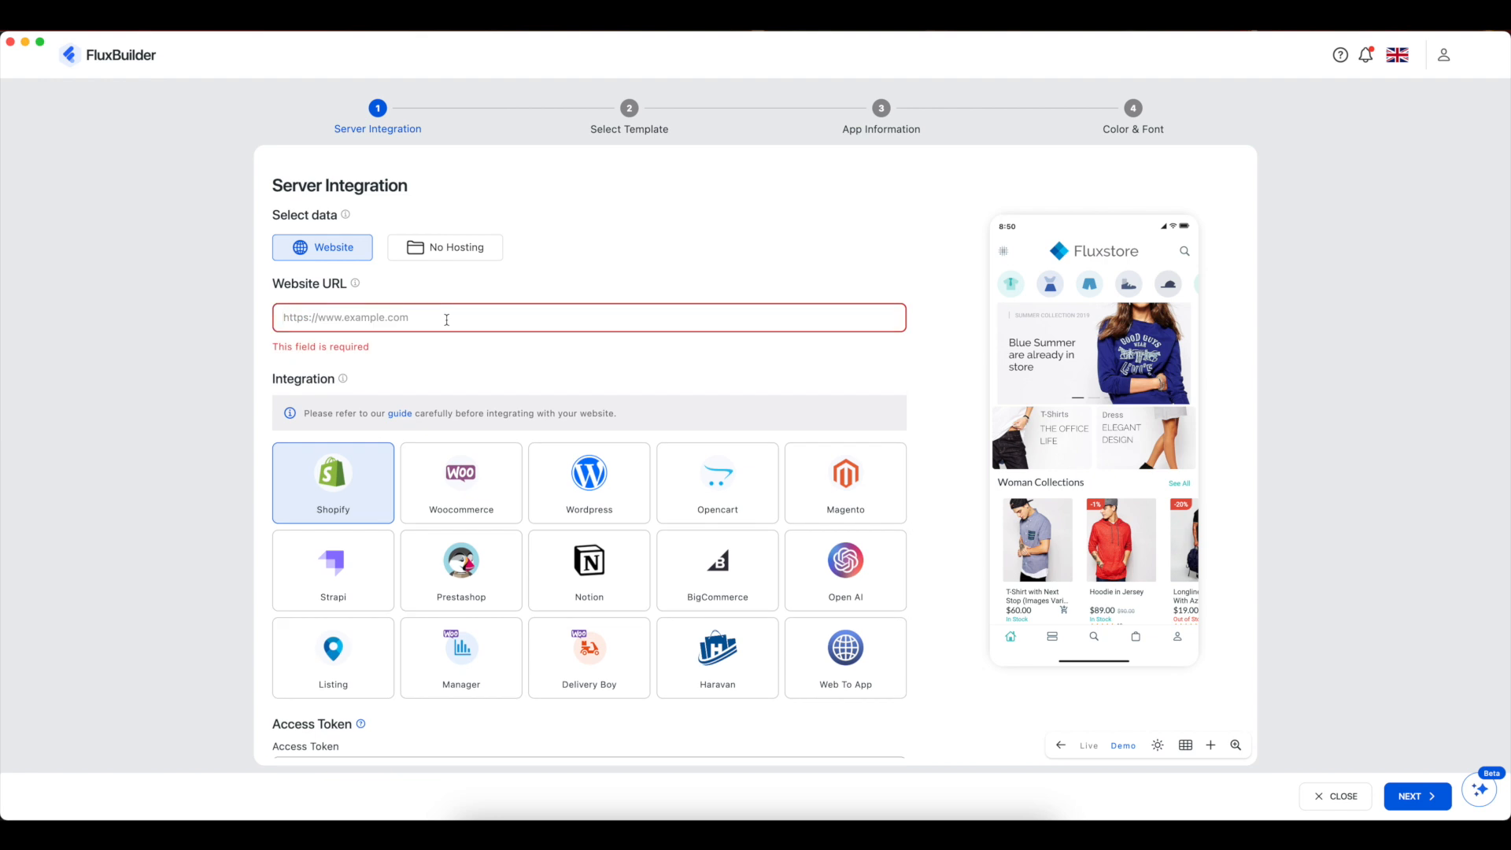
type("h")
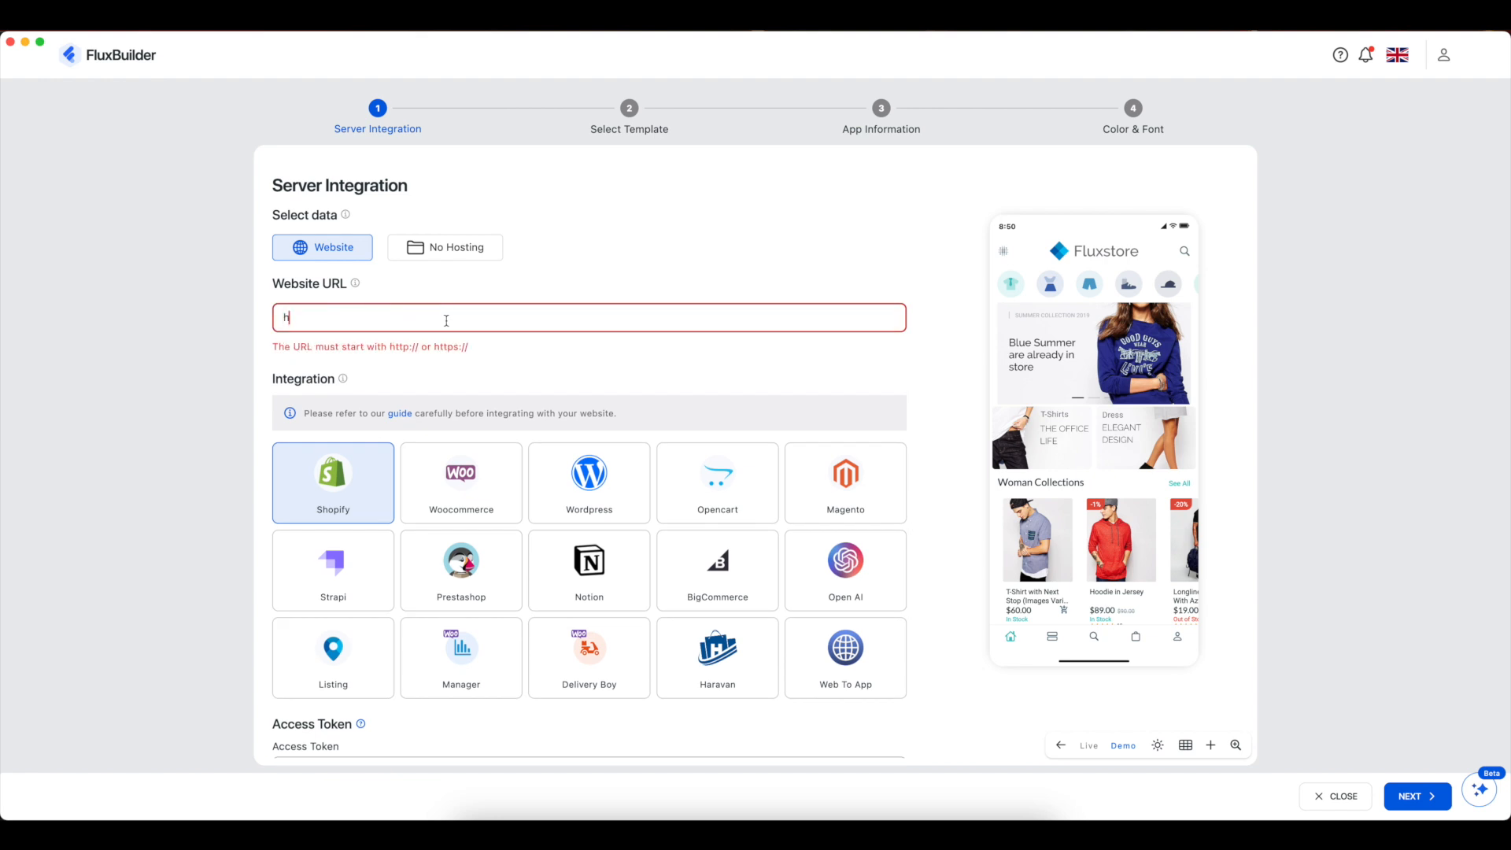
type("ttps://funixfas.myshop")
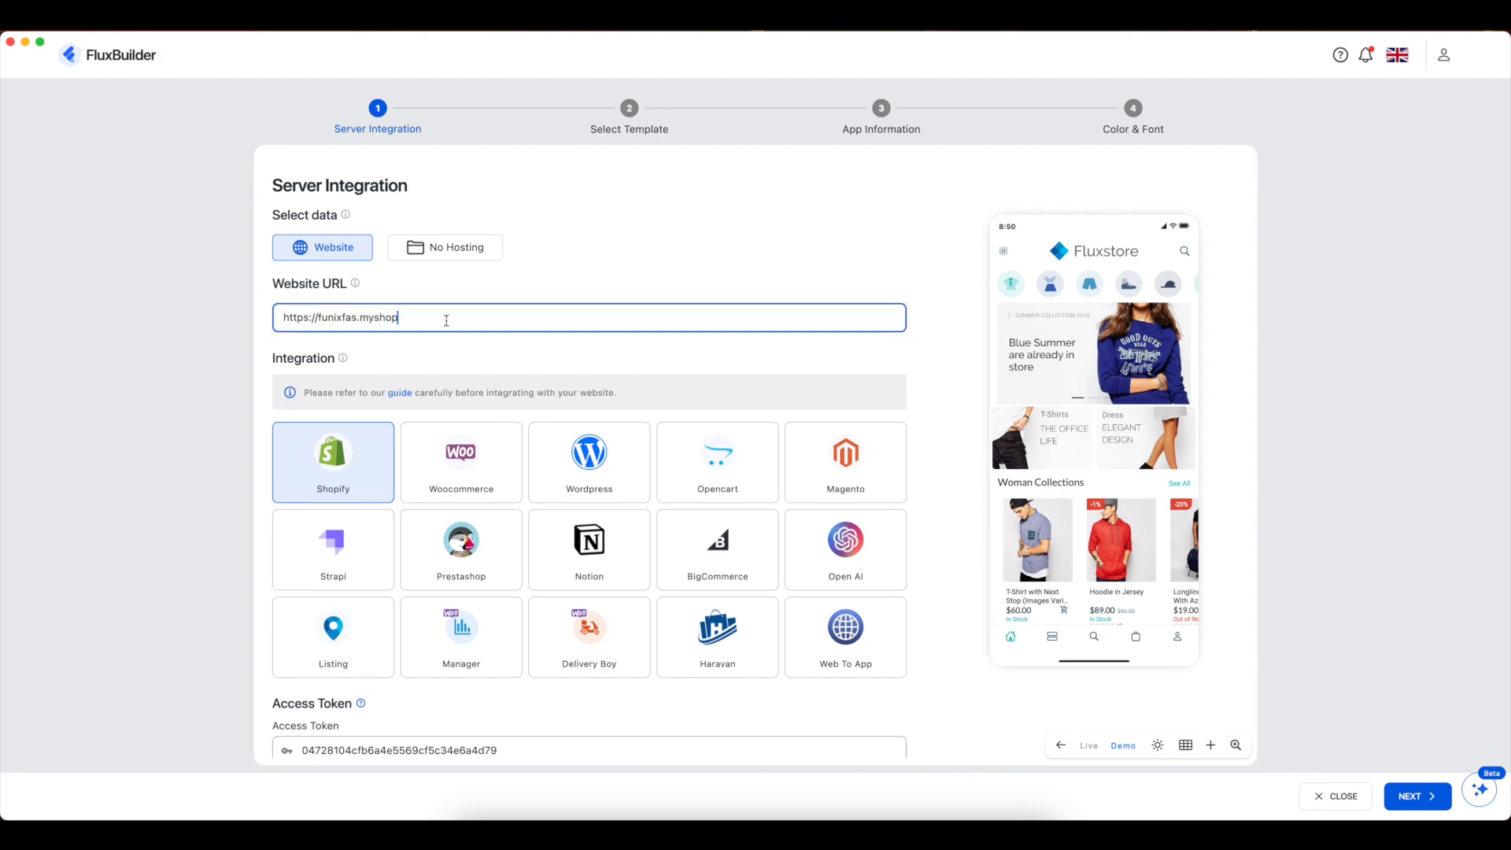
type("ify.com")
- Review the connection settings required by the Woocommerce, Magento and Wordpress integrations
mouse_move(344, 361)
left_click(455, 478)
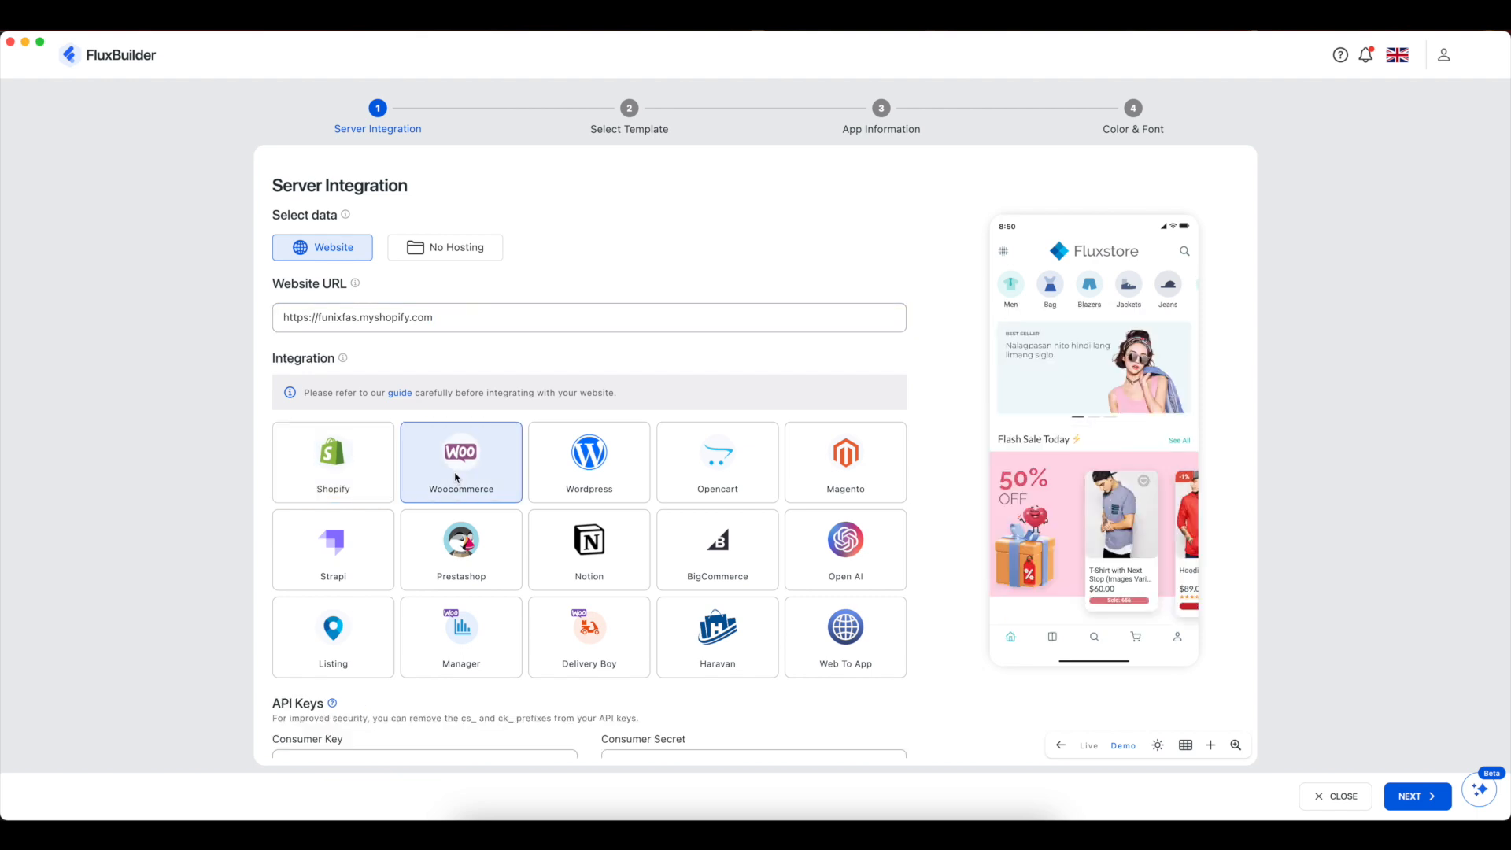
scroll(456, 477, "down", 3)
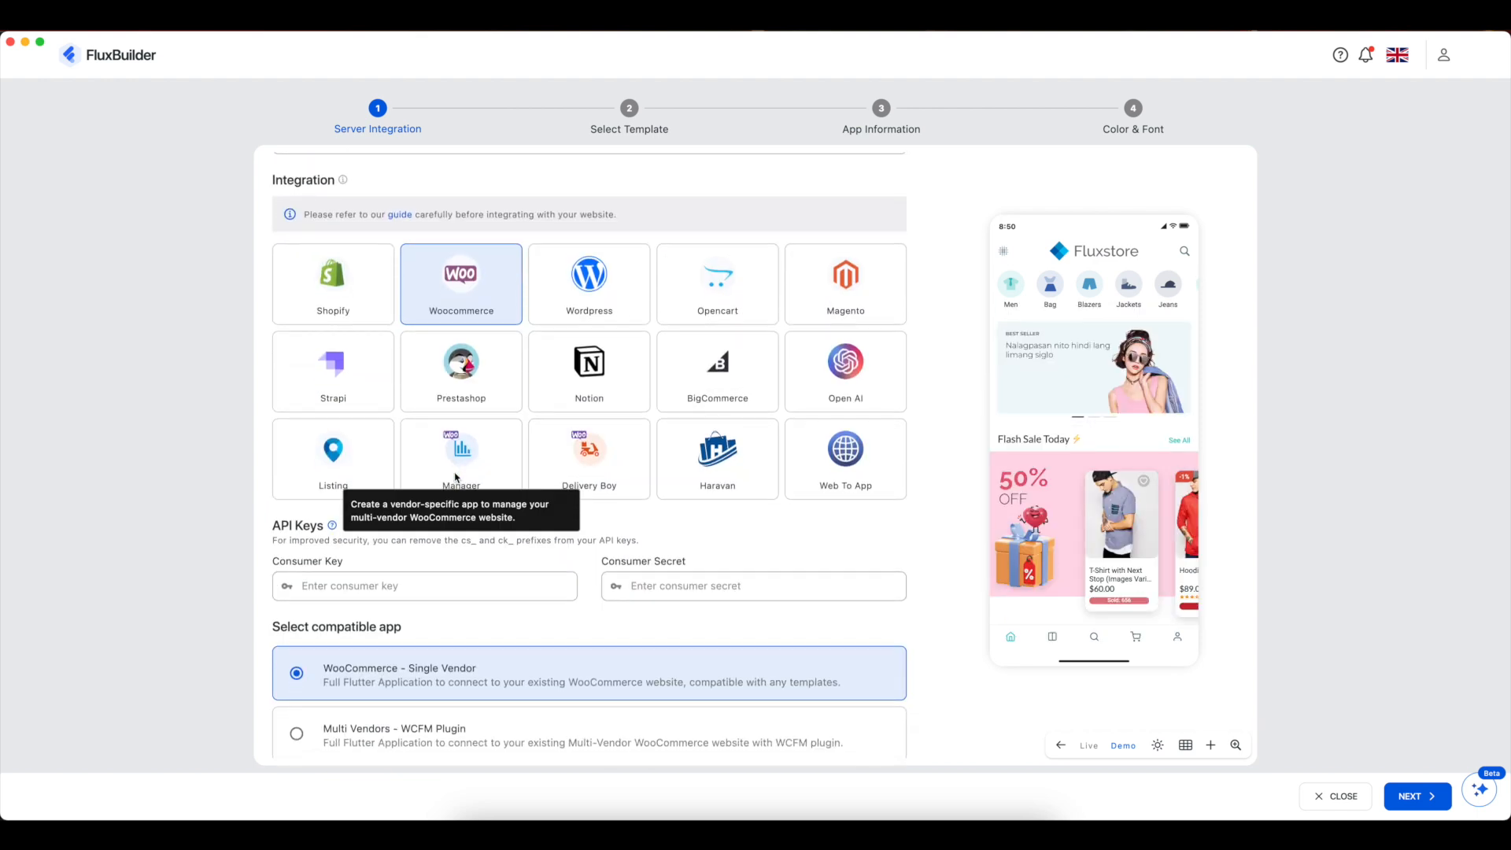
scroll(456, 478, "down", 1)
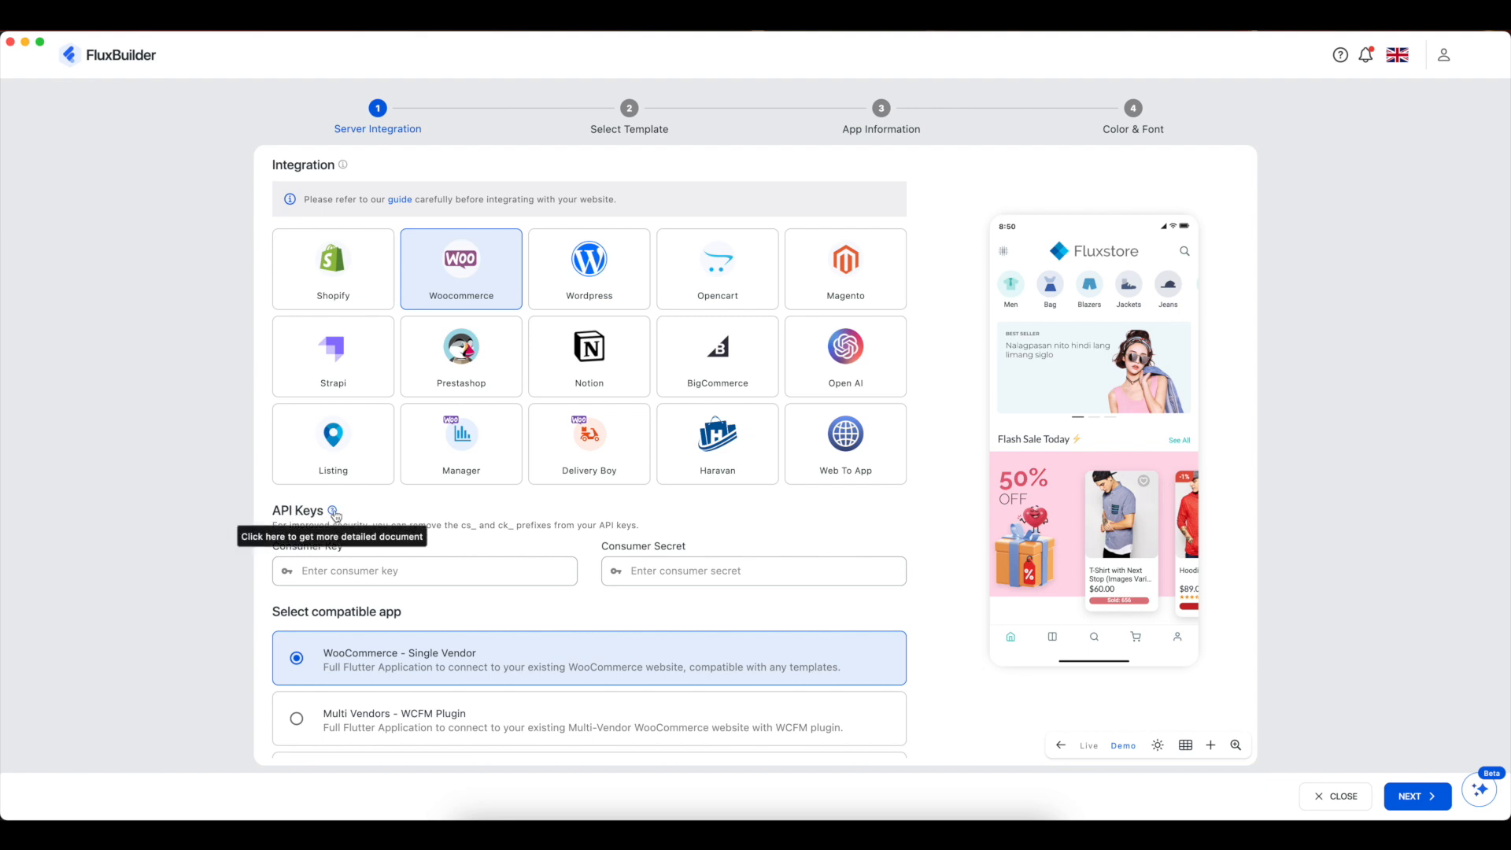
left_click(835, 276)
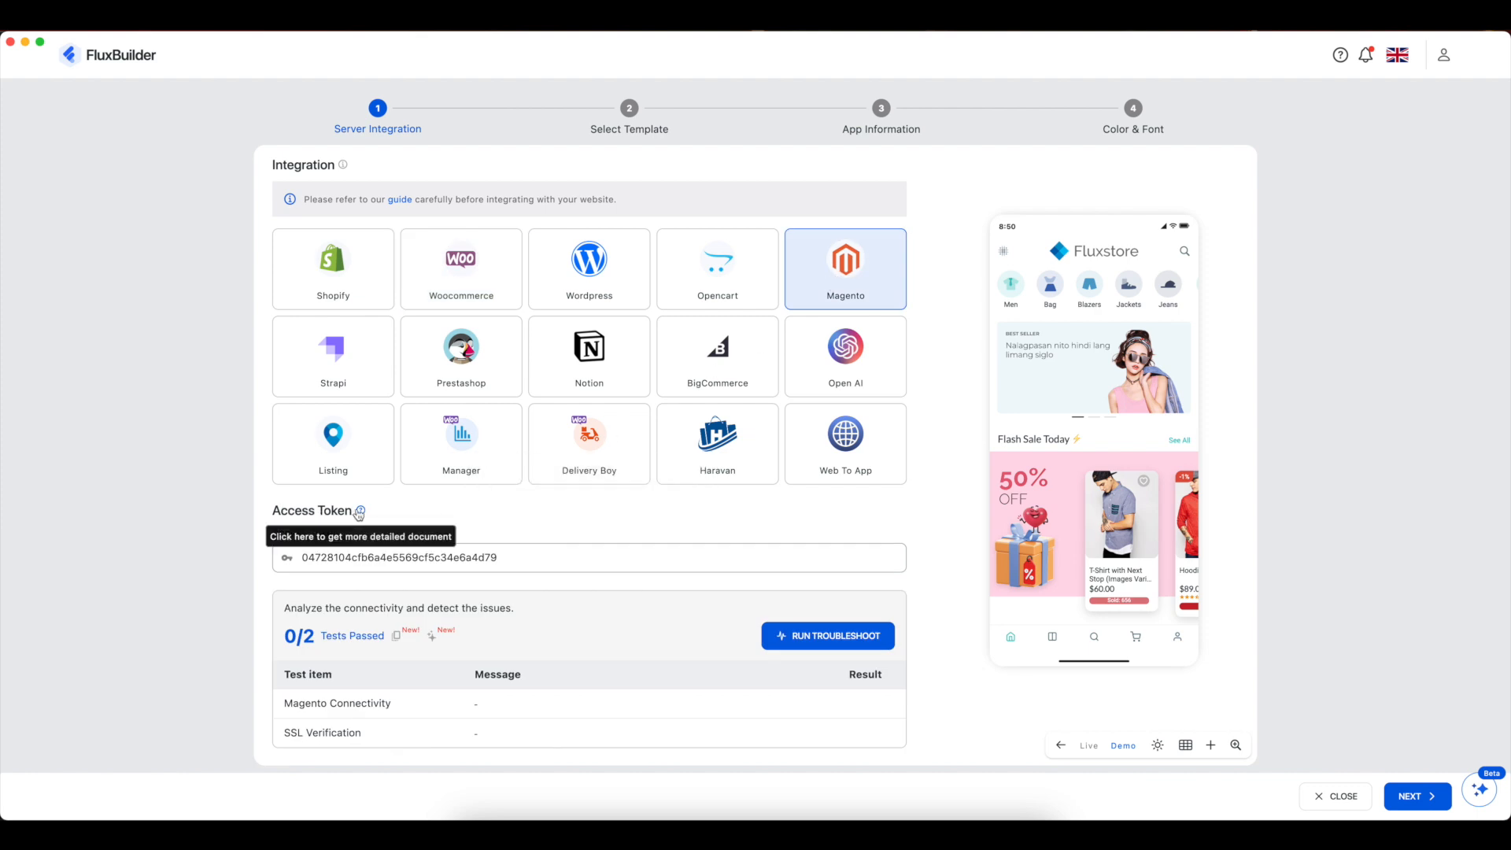
left_click(570, 278)
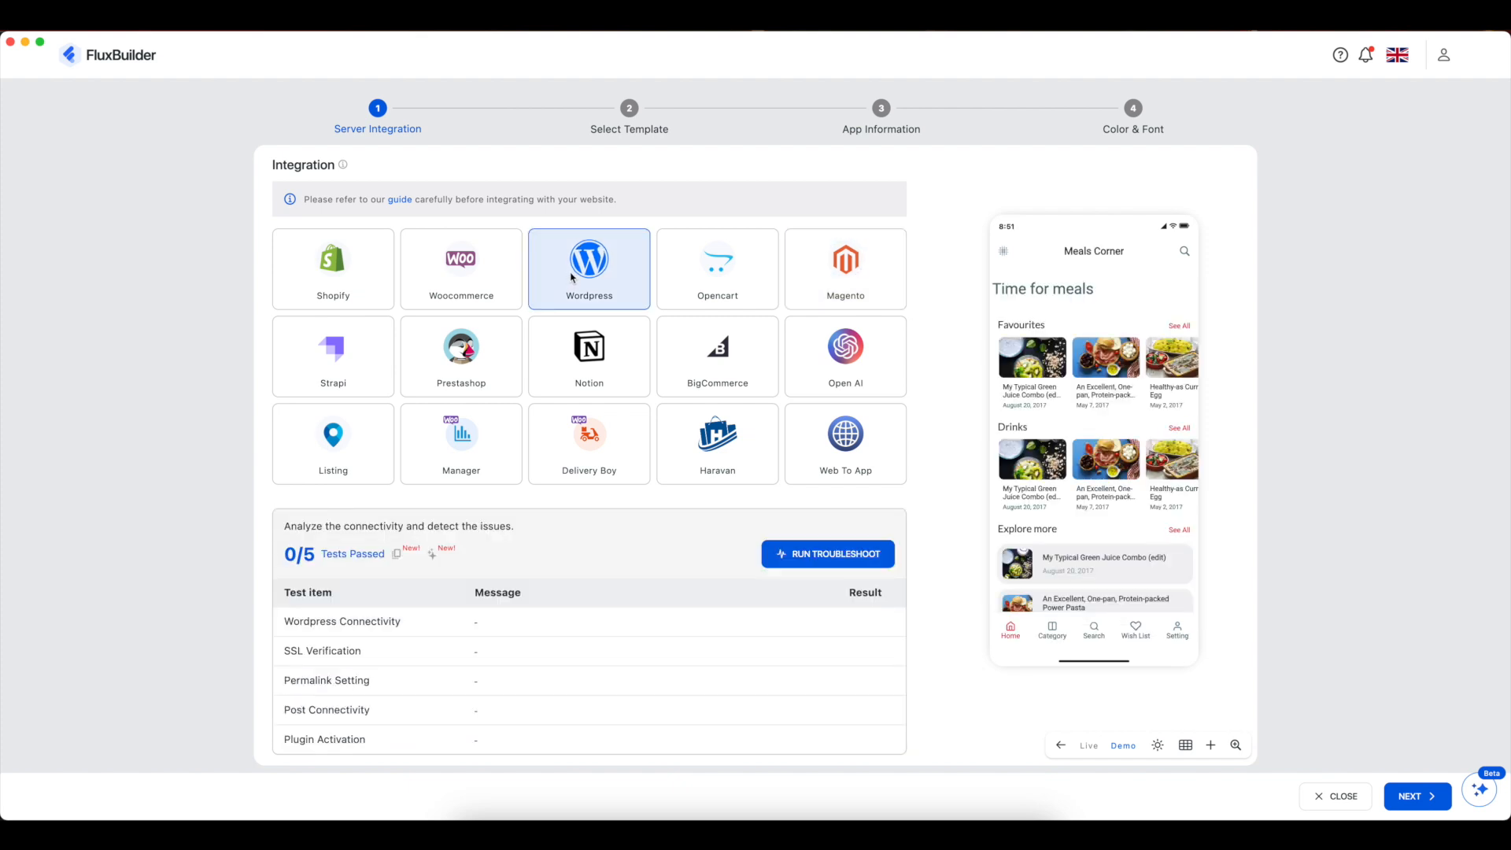
- Open the integration guide and review its sections on installing the API, creating the app, and common issues and solutions
left_click(400, 200)
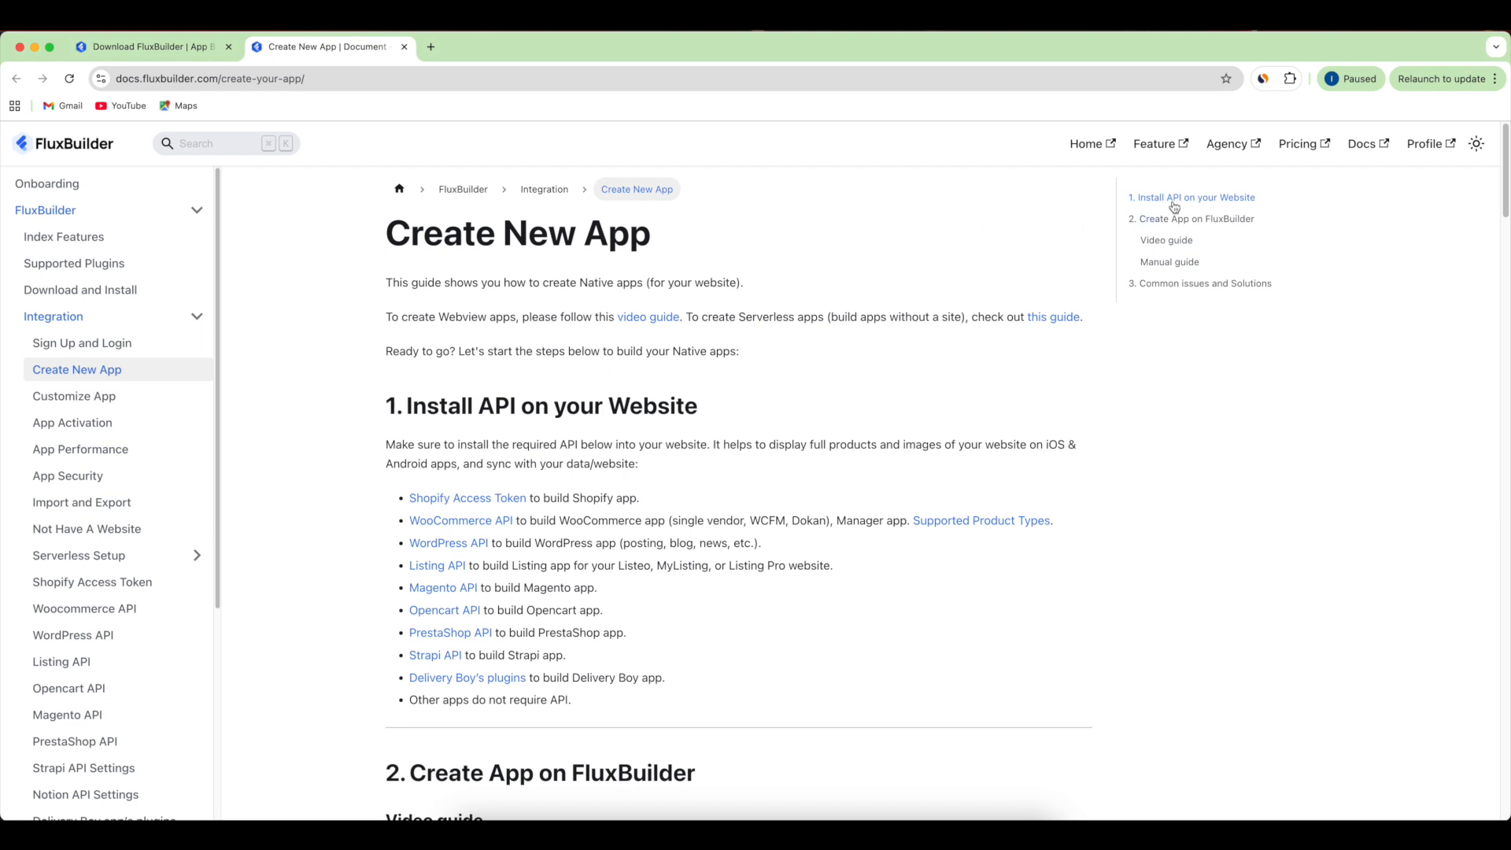
left_click(1204, 206)
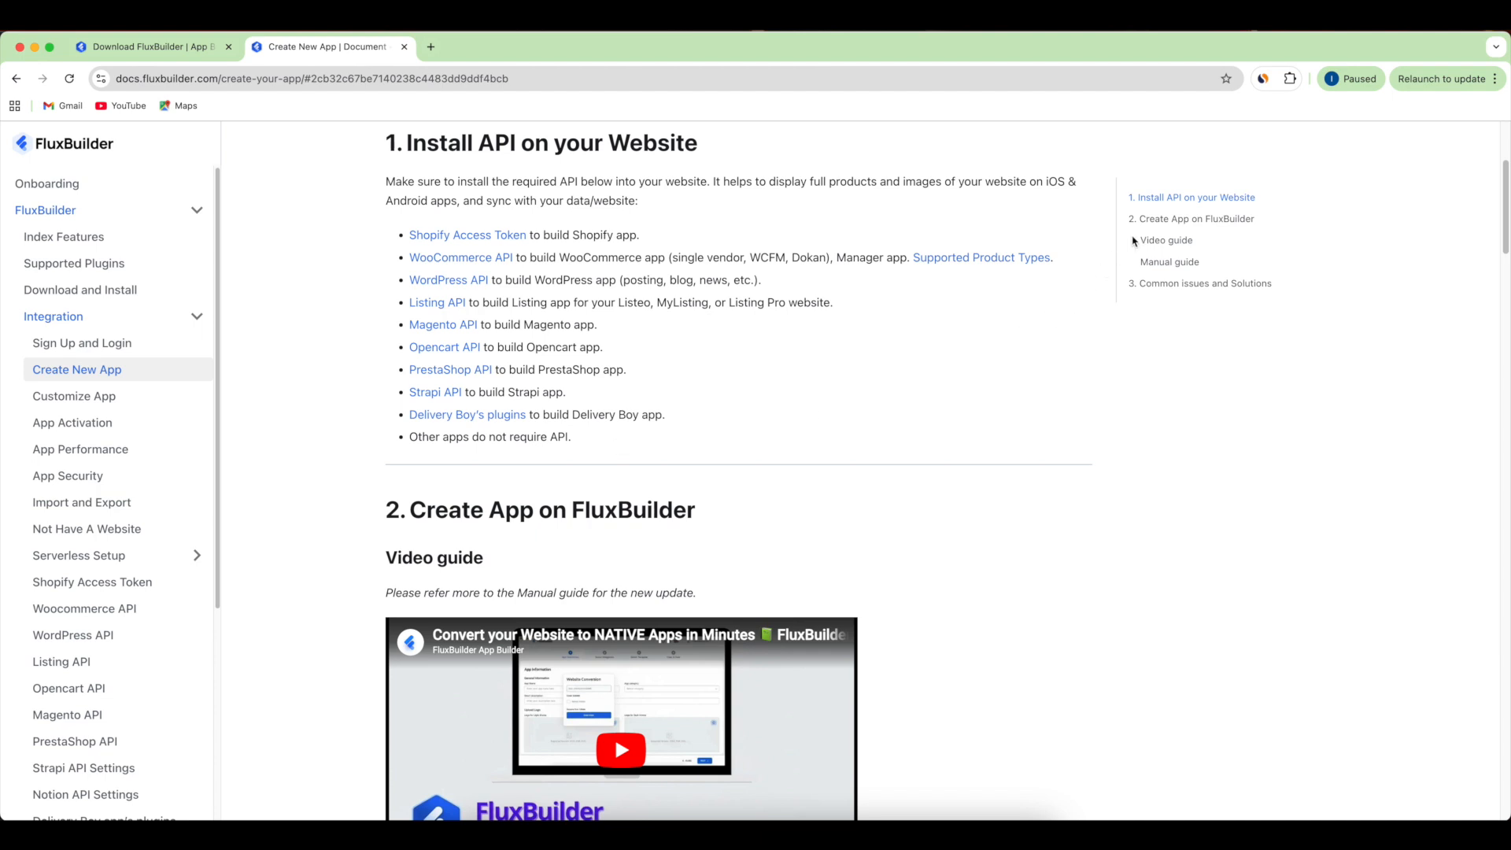
left_click(1197, 225)
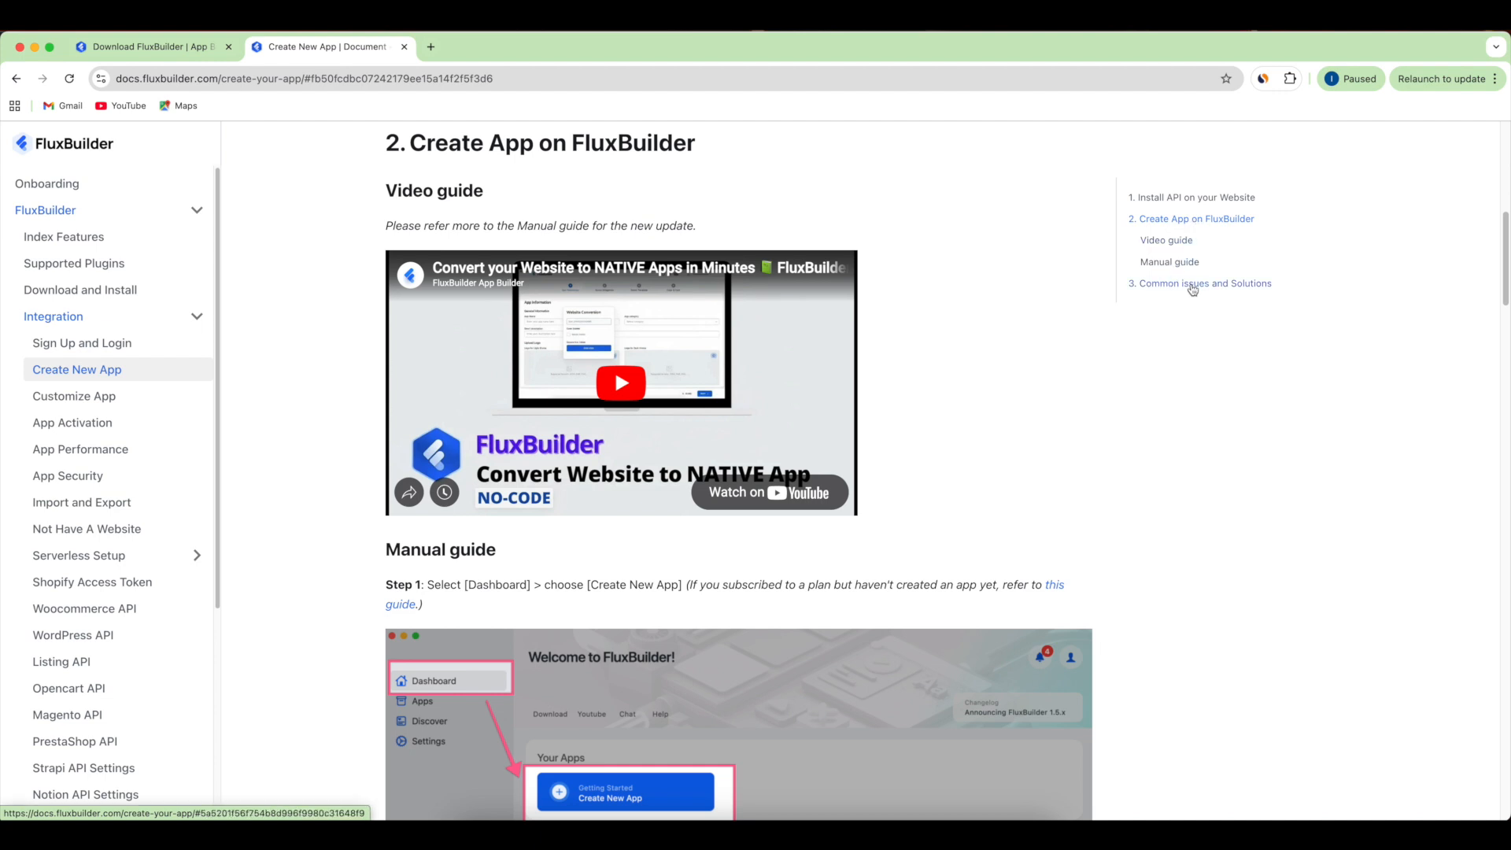
left_click(1223, 287)
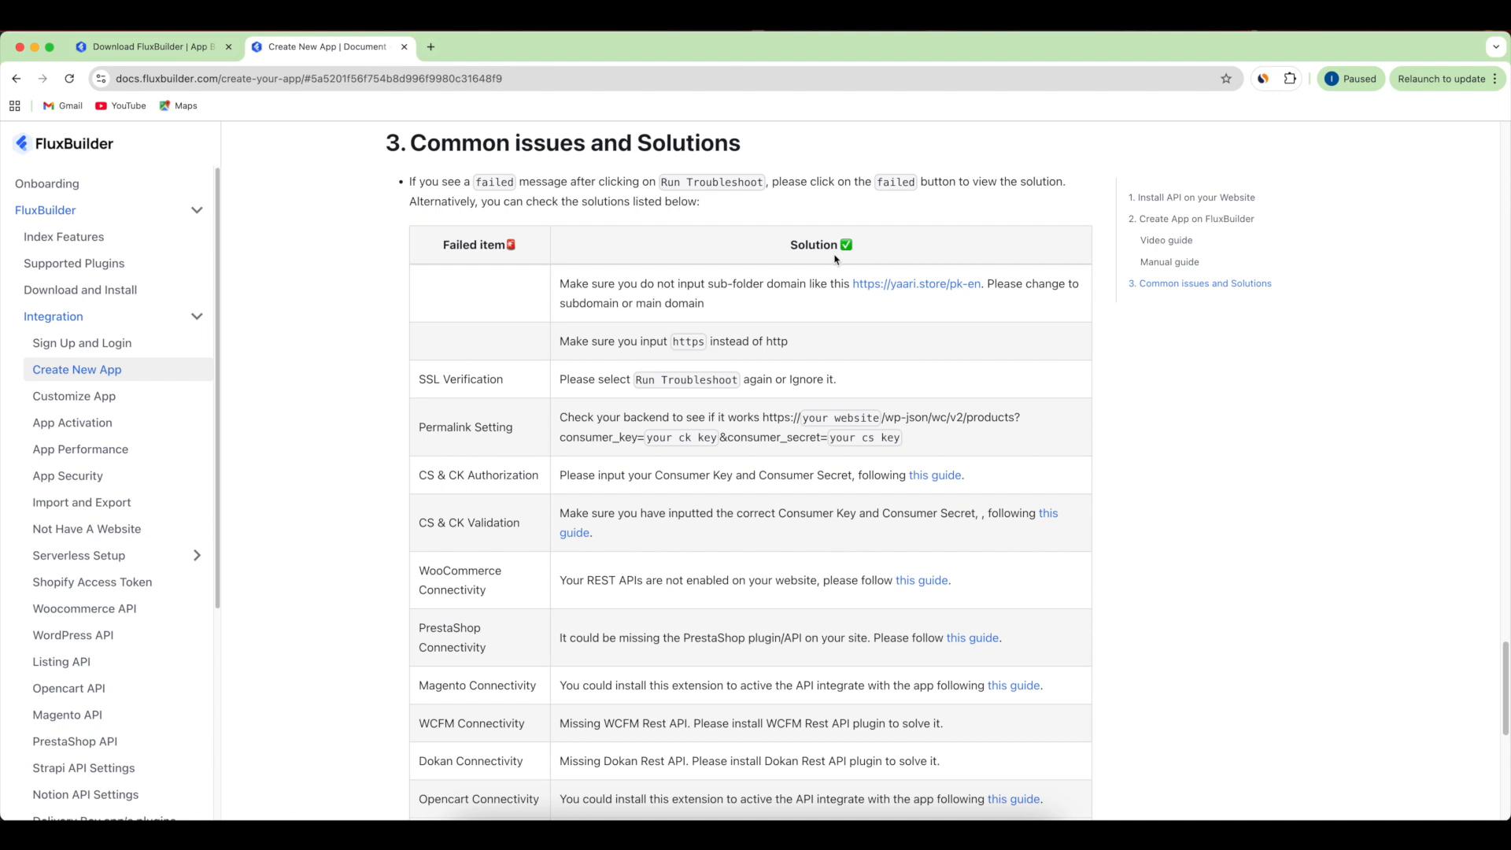
key("super+Tab")
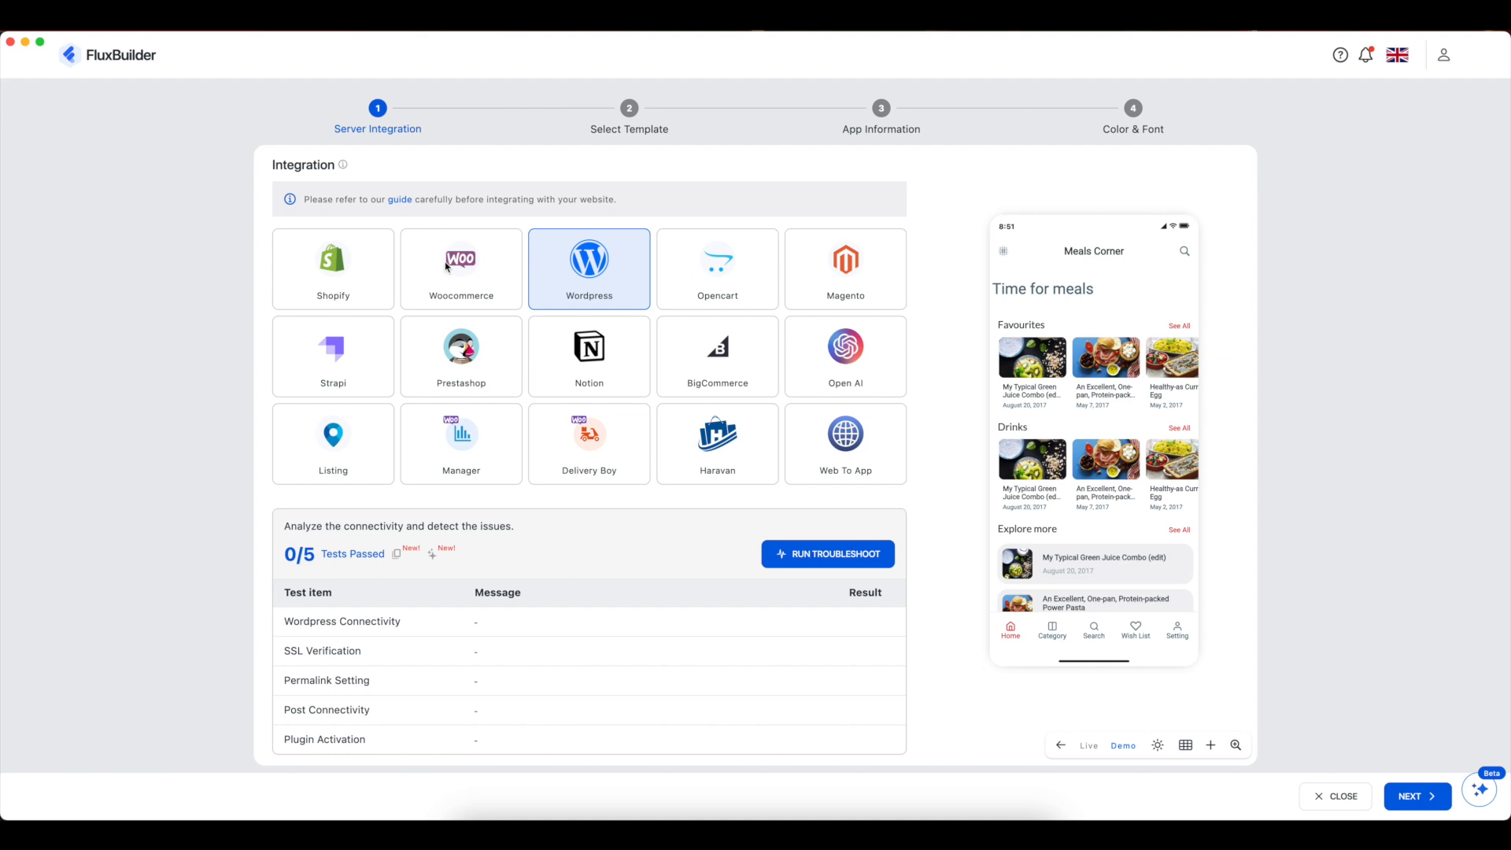
- Choose Shopify as the integration and copy the access token from the "Create New App on FluxBuilder" note in the Notes app
left_click(326, 271)
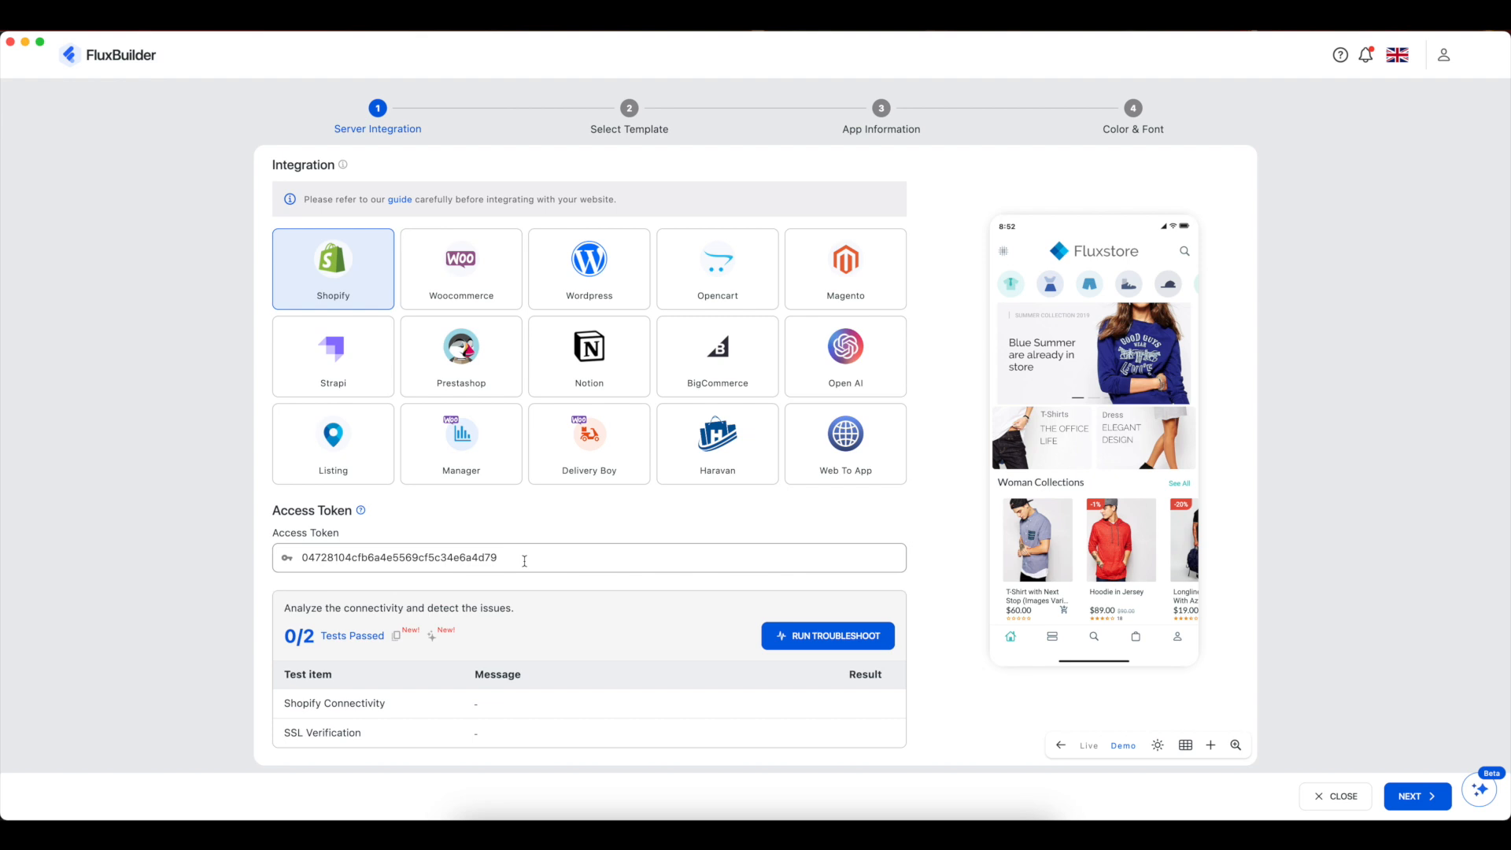
key("super+Tab")
key("super+Tab")
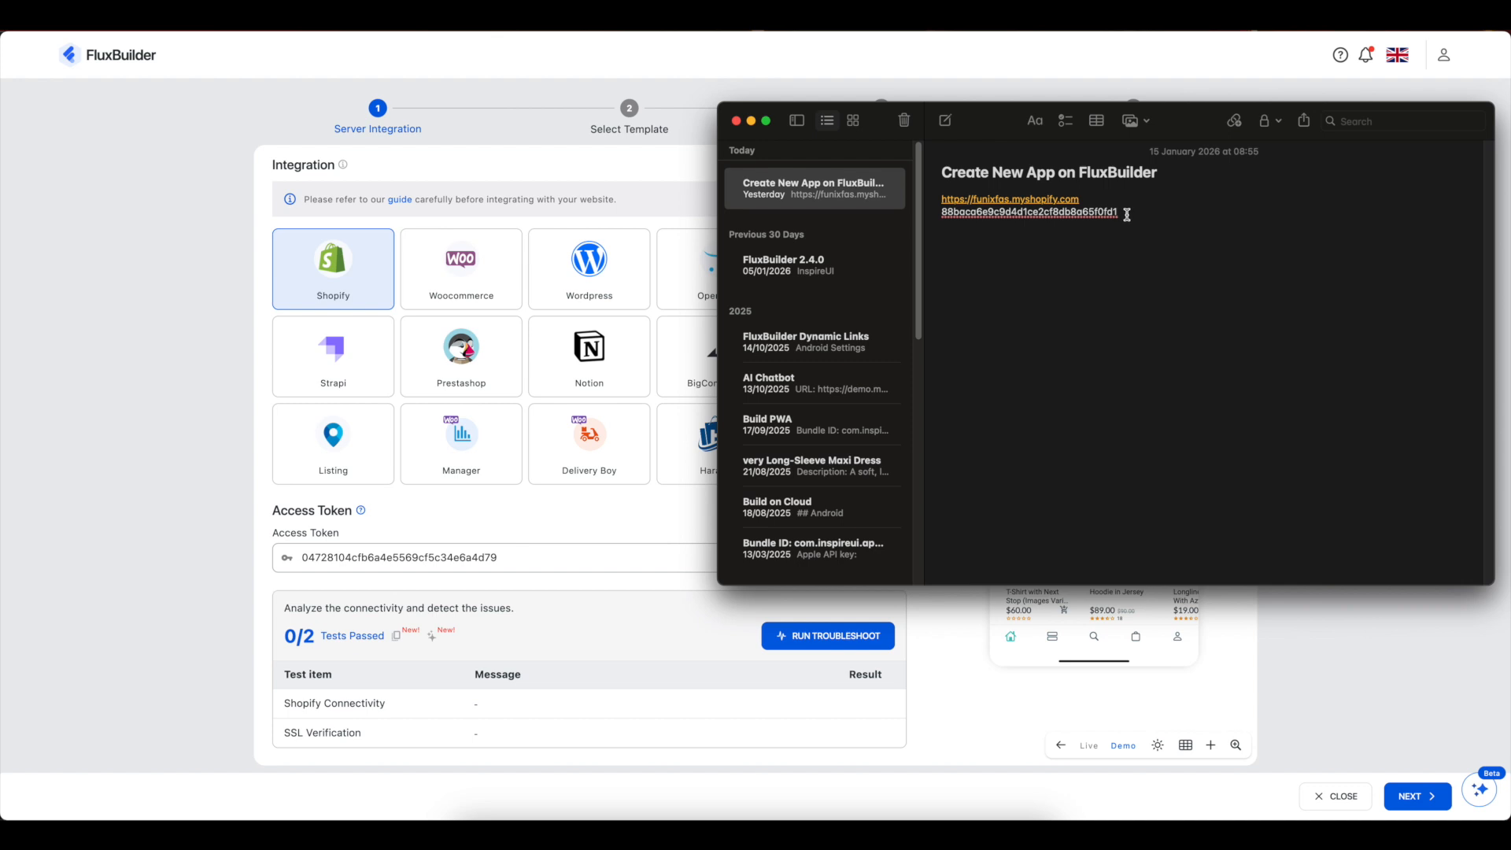
double_click(1101, 213)
right_click(1102, 214)
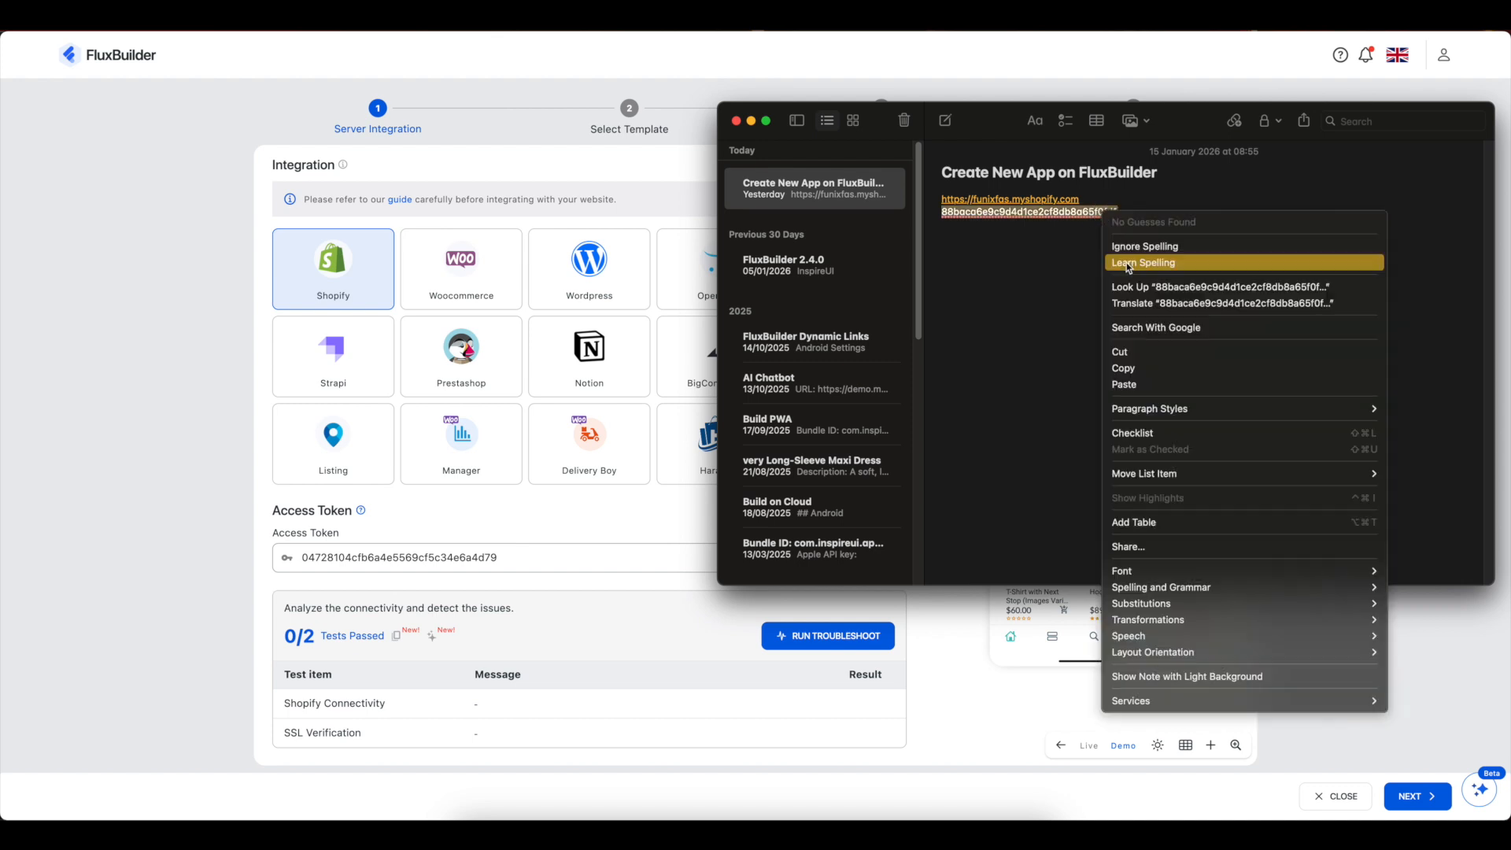
left_click(1150, 367)
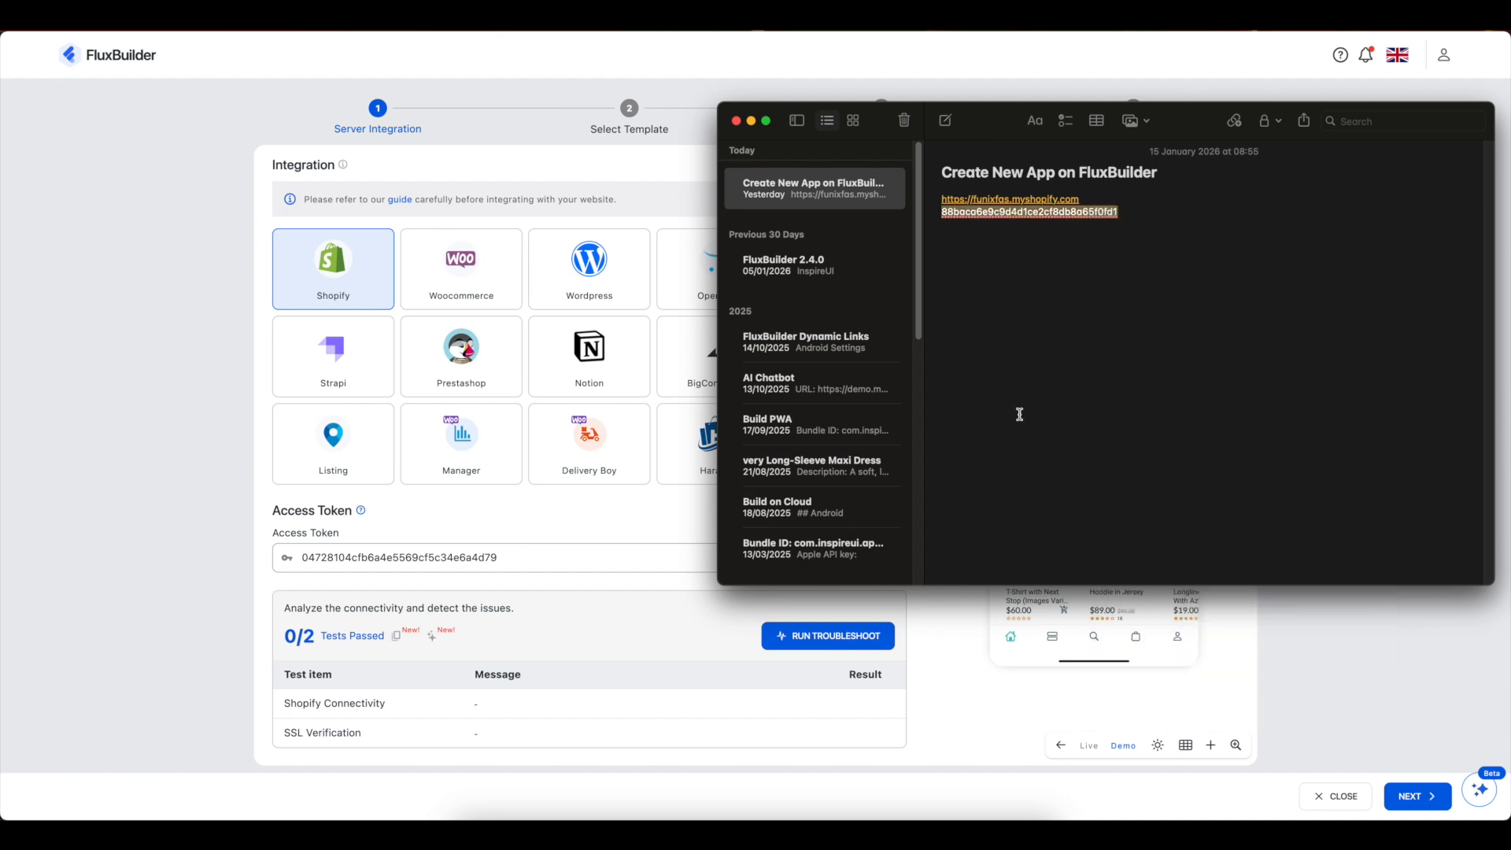
- Replace the Shopify access token with the copied one and run the connectivity troubleshoot
left_click(540, 560)
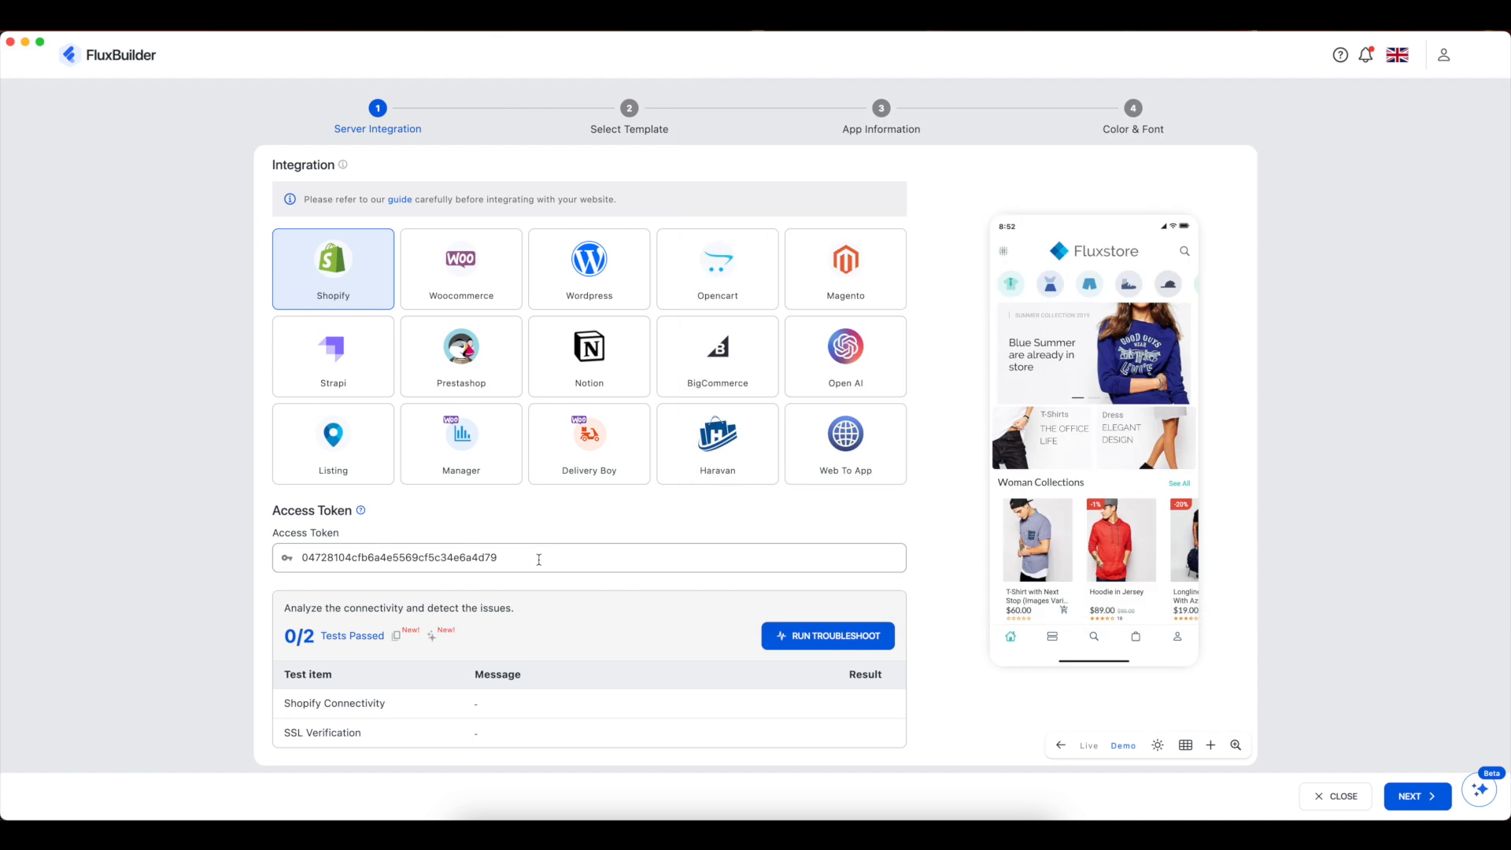
key("super+a")
key("BackSpace")
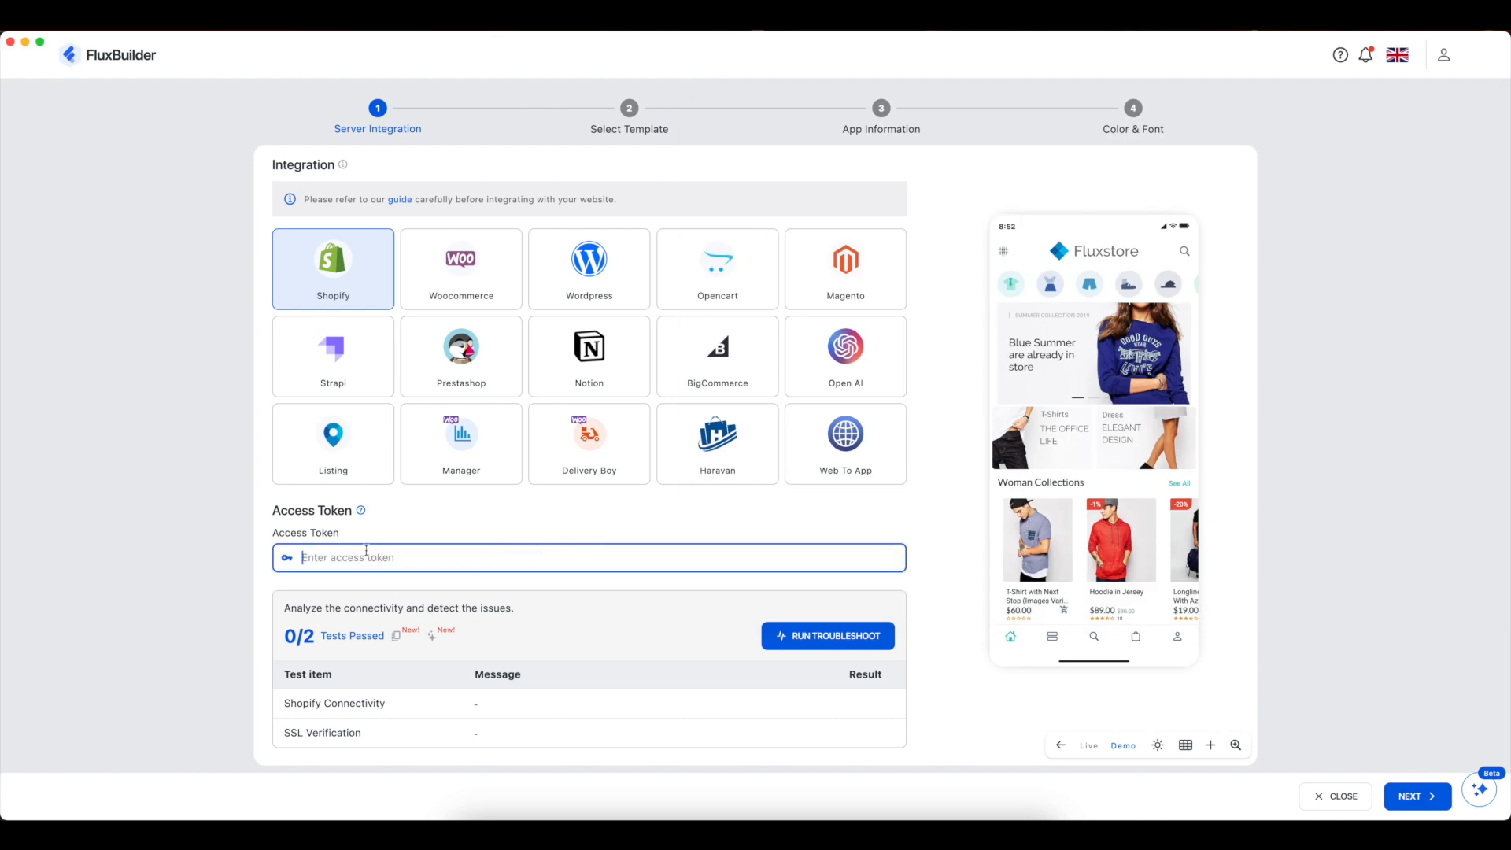
right_click(333, 558)
left_click(349, 568)
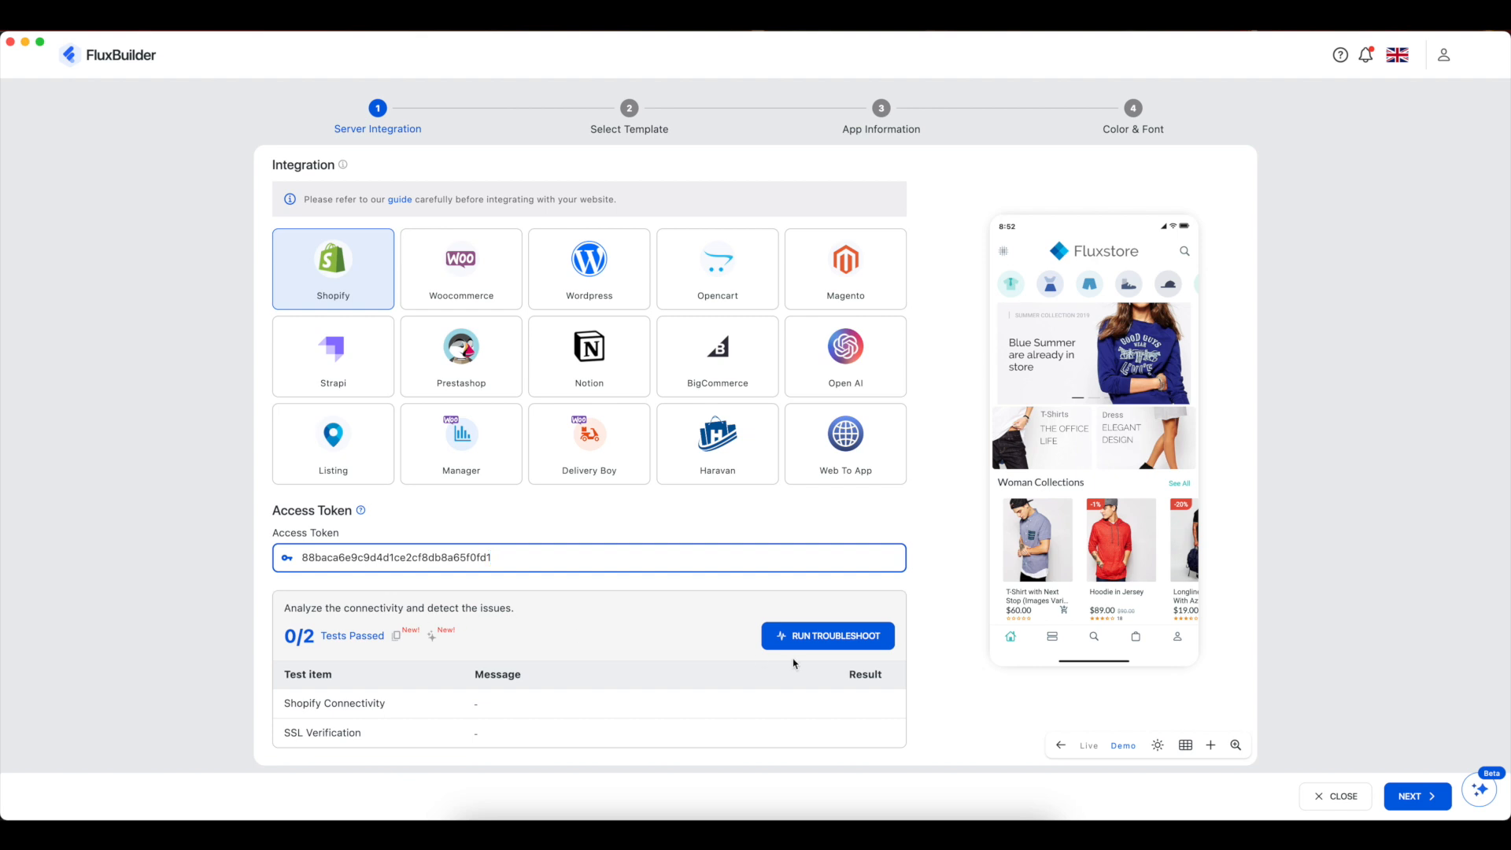
left_click(817, 637)
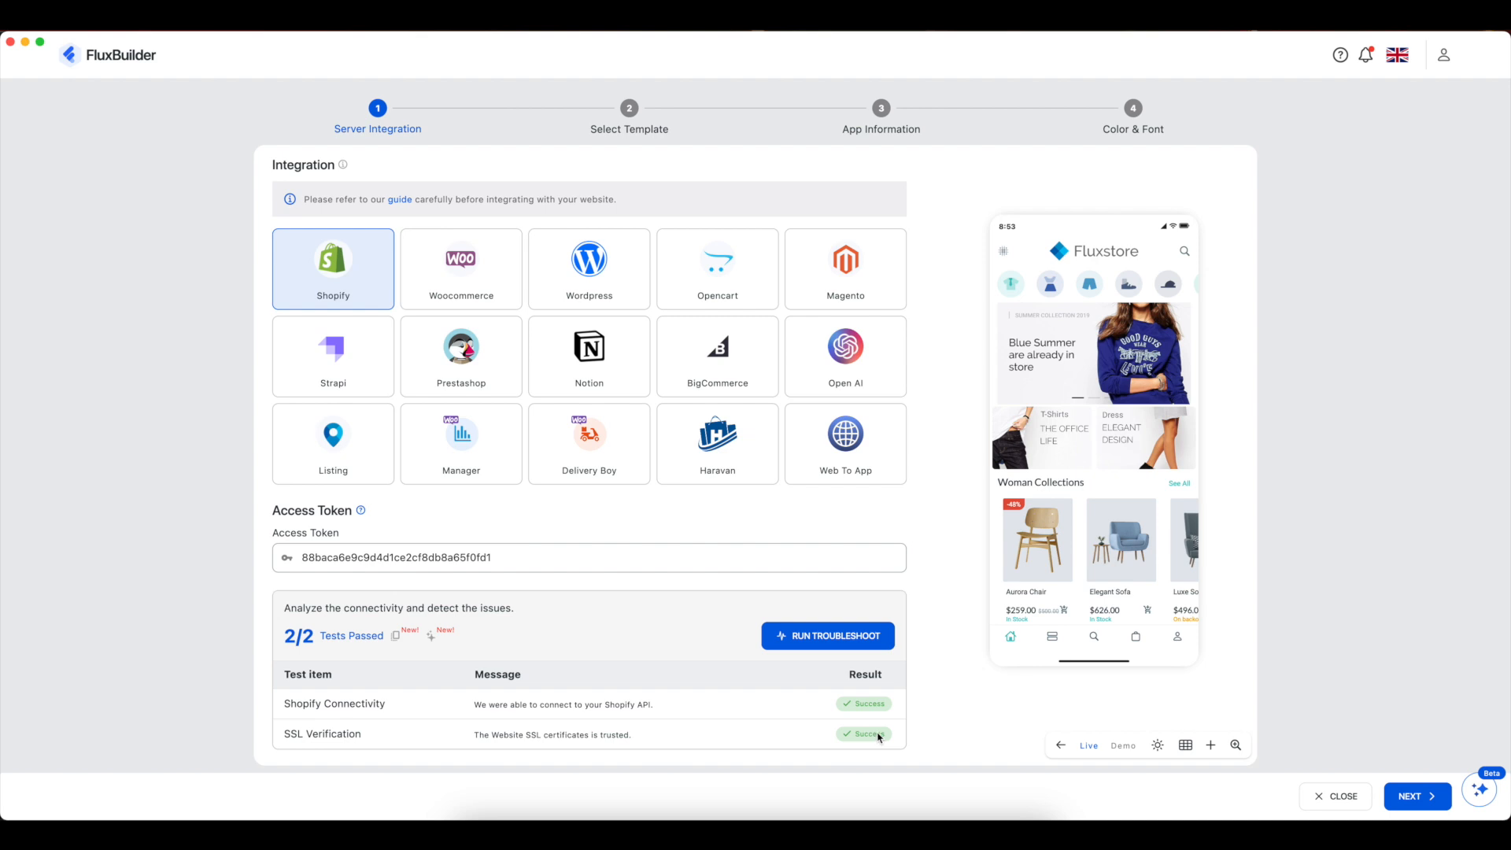
- Remove the last character of the access token and run the connectivity troubleshoot with the shortened token
left_click(512, 558)
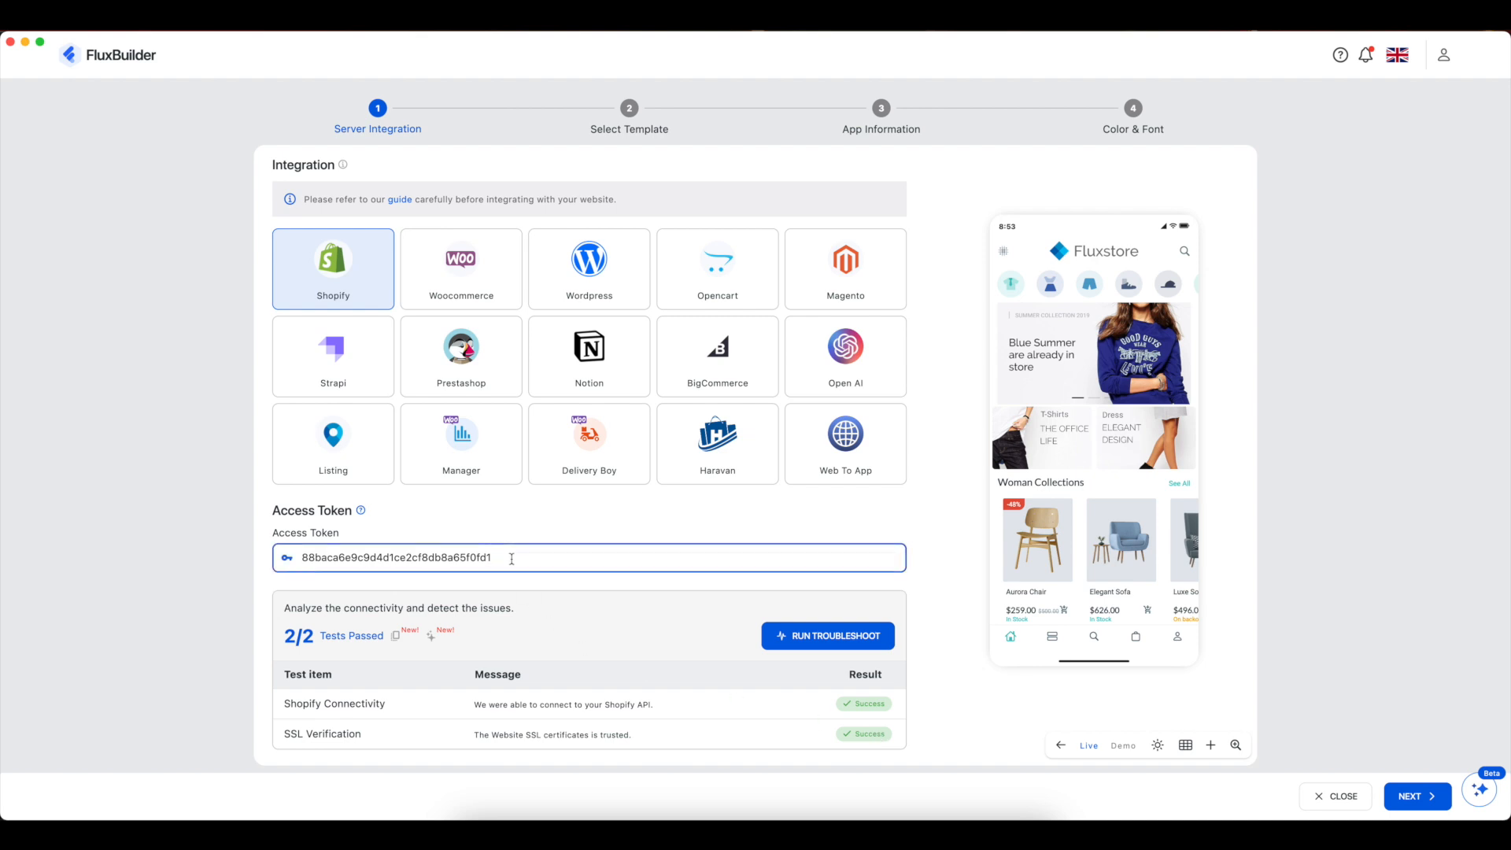
left_click(793, 636)
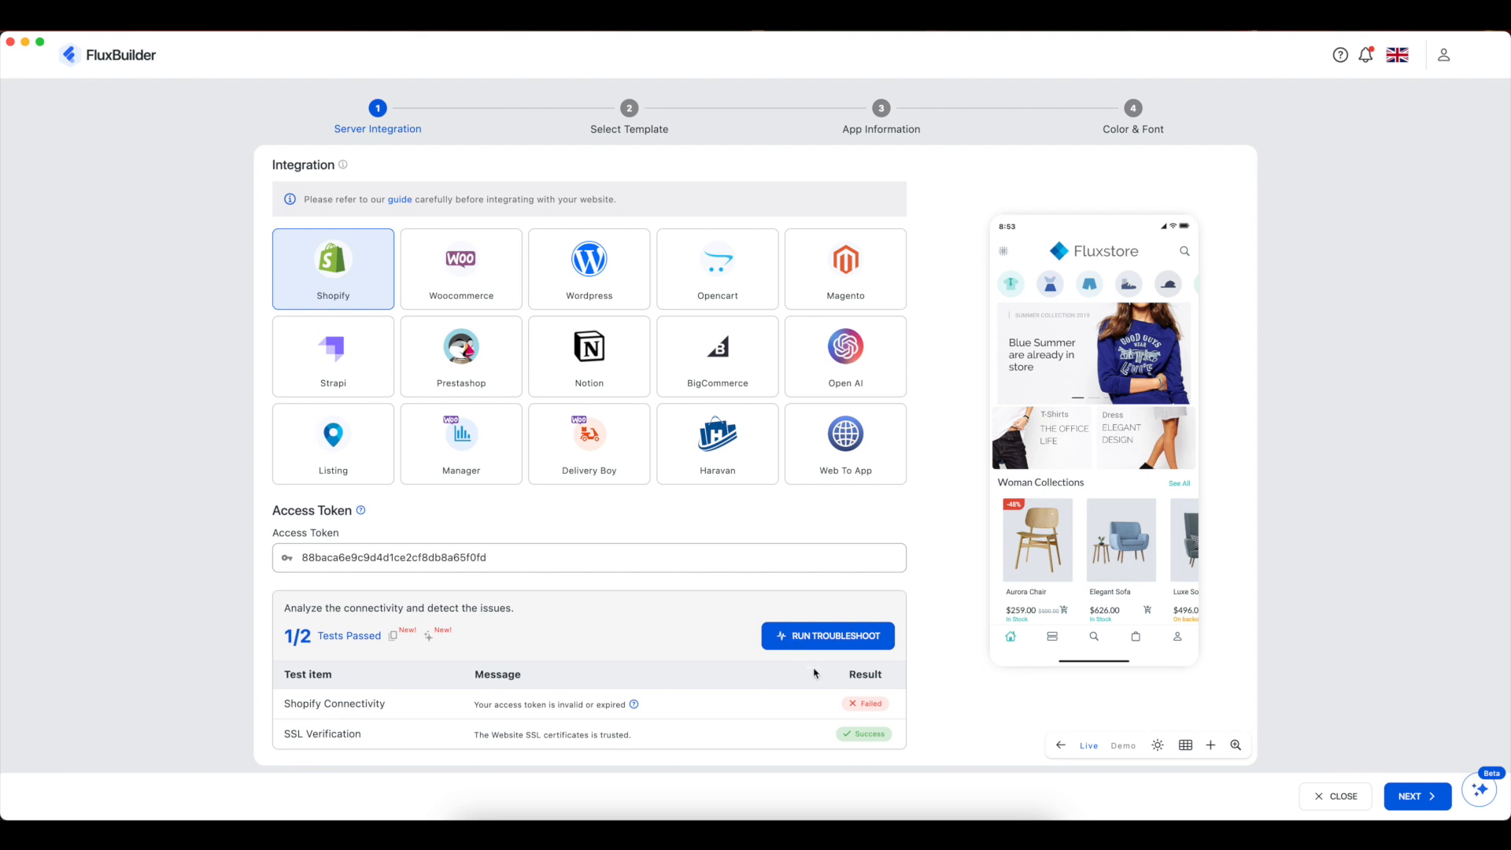
- Open the help page for the Shopify Connectivity test message and review the solutions table down to the Shopify entry
left_click(634, 706)
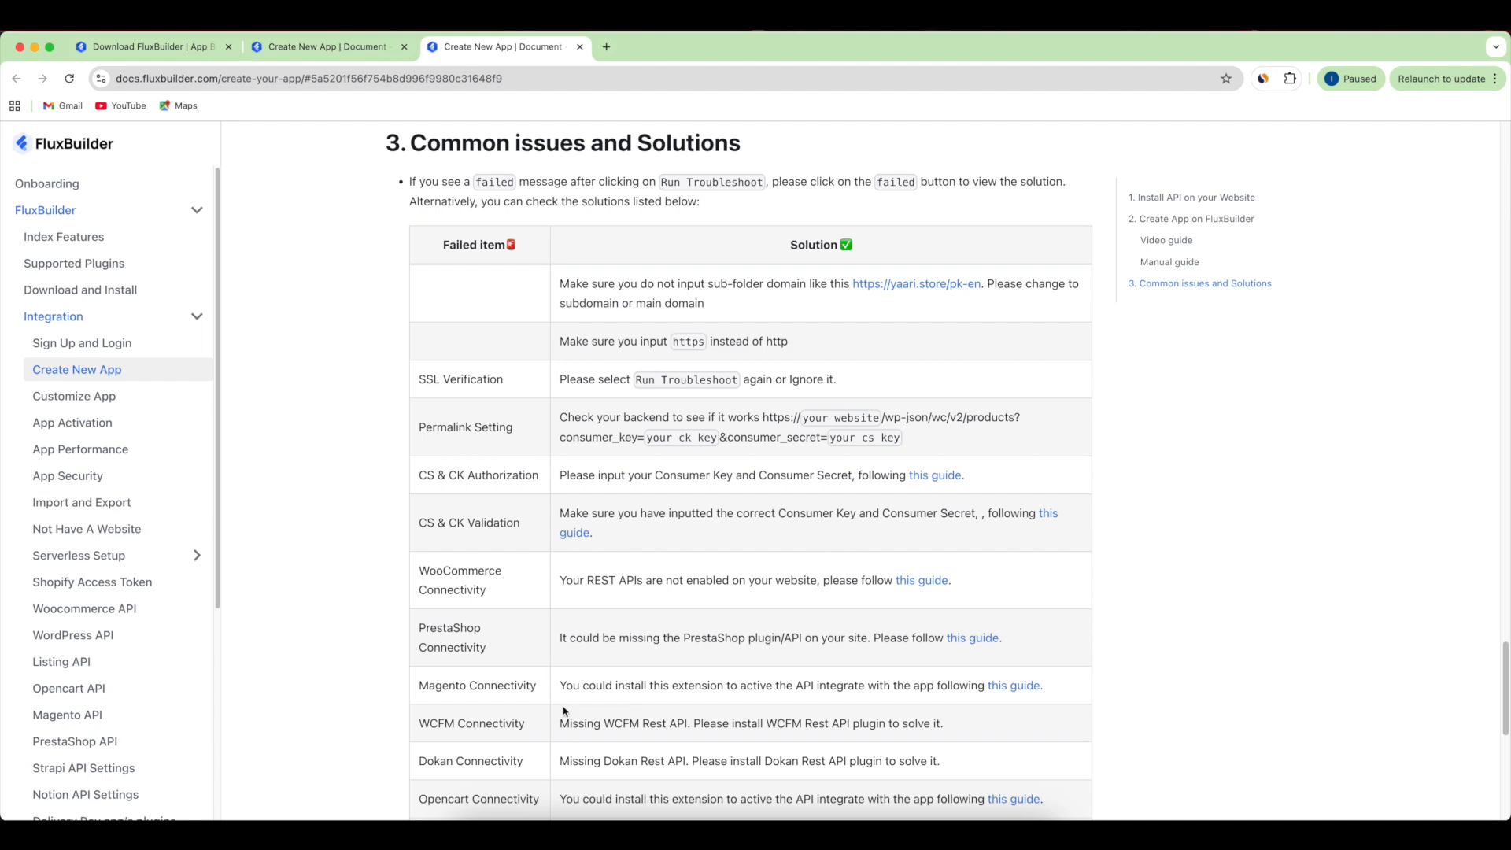
scroll(479, 707, "down", 3)
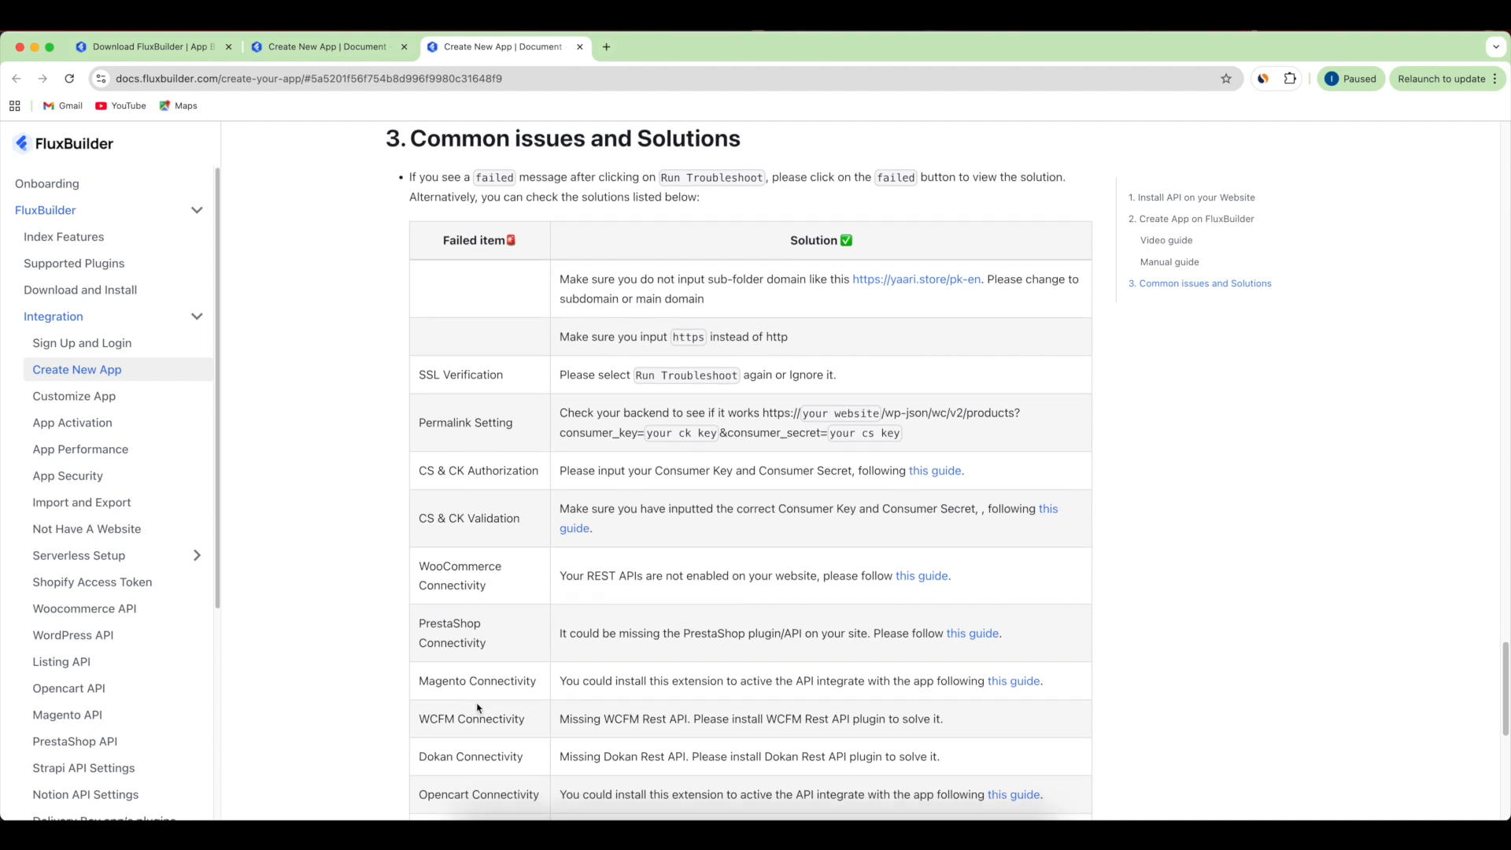
scroll(476, 707, "down", 2)
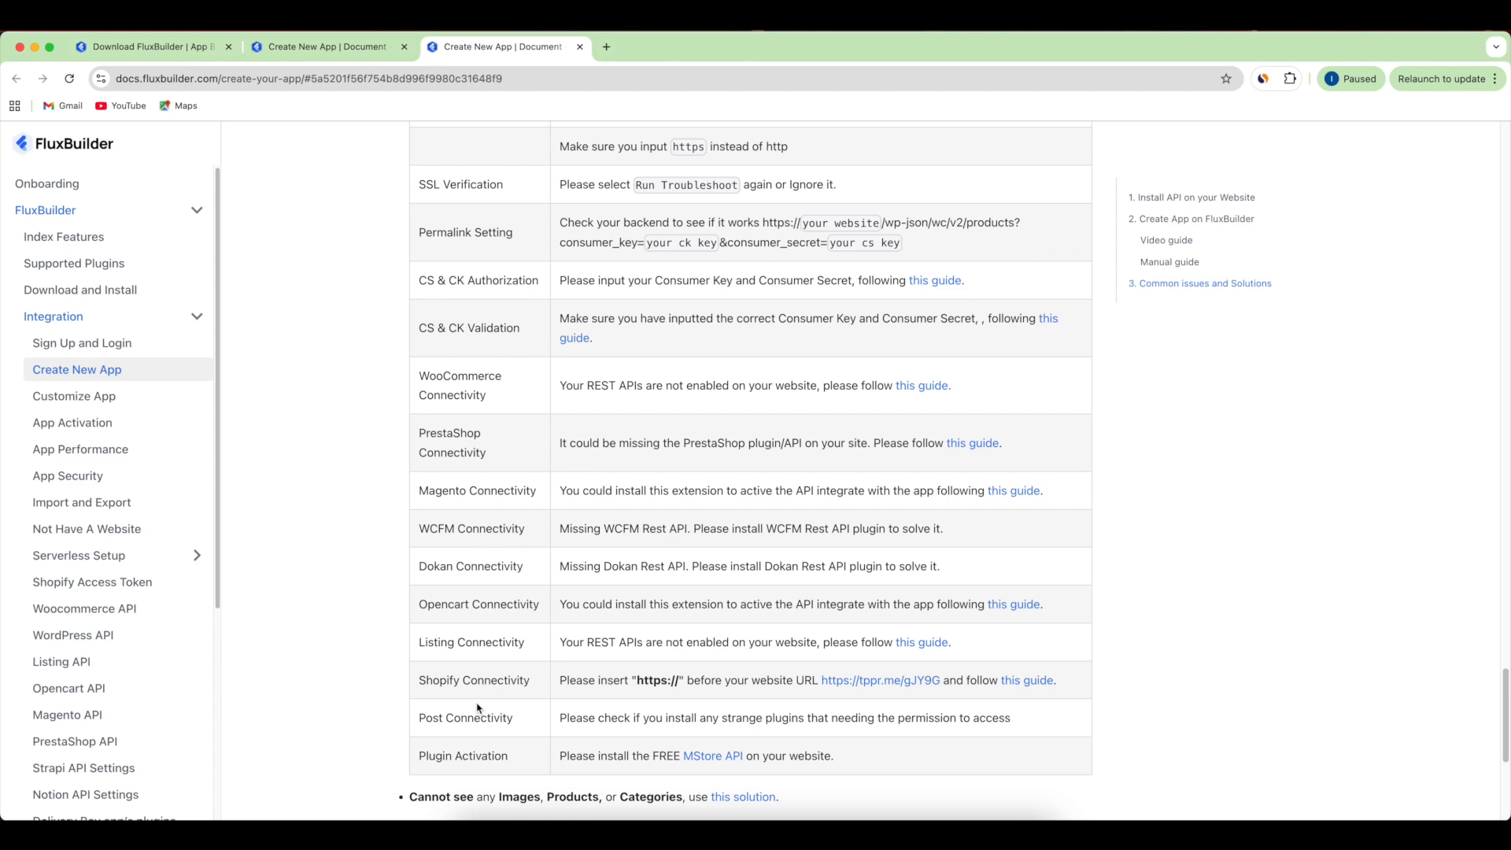
key("super+Tab")
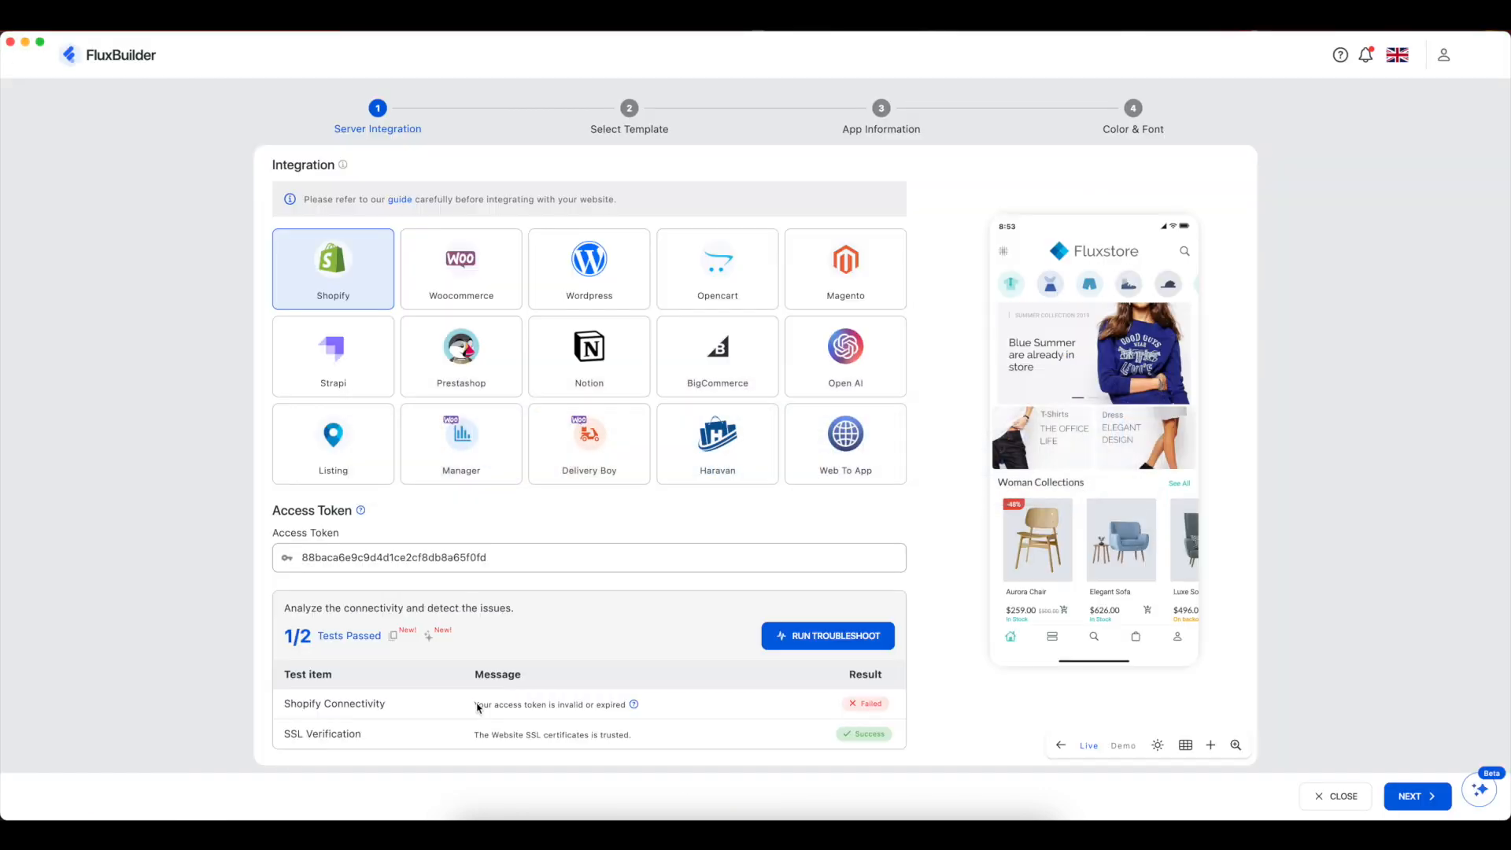
- Restore the last character of the access token and rerun the connectivity troubleshoot
left_click(530, 557)
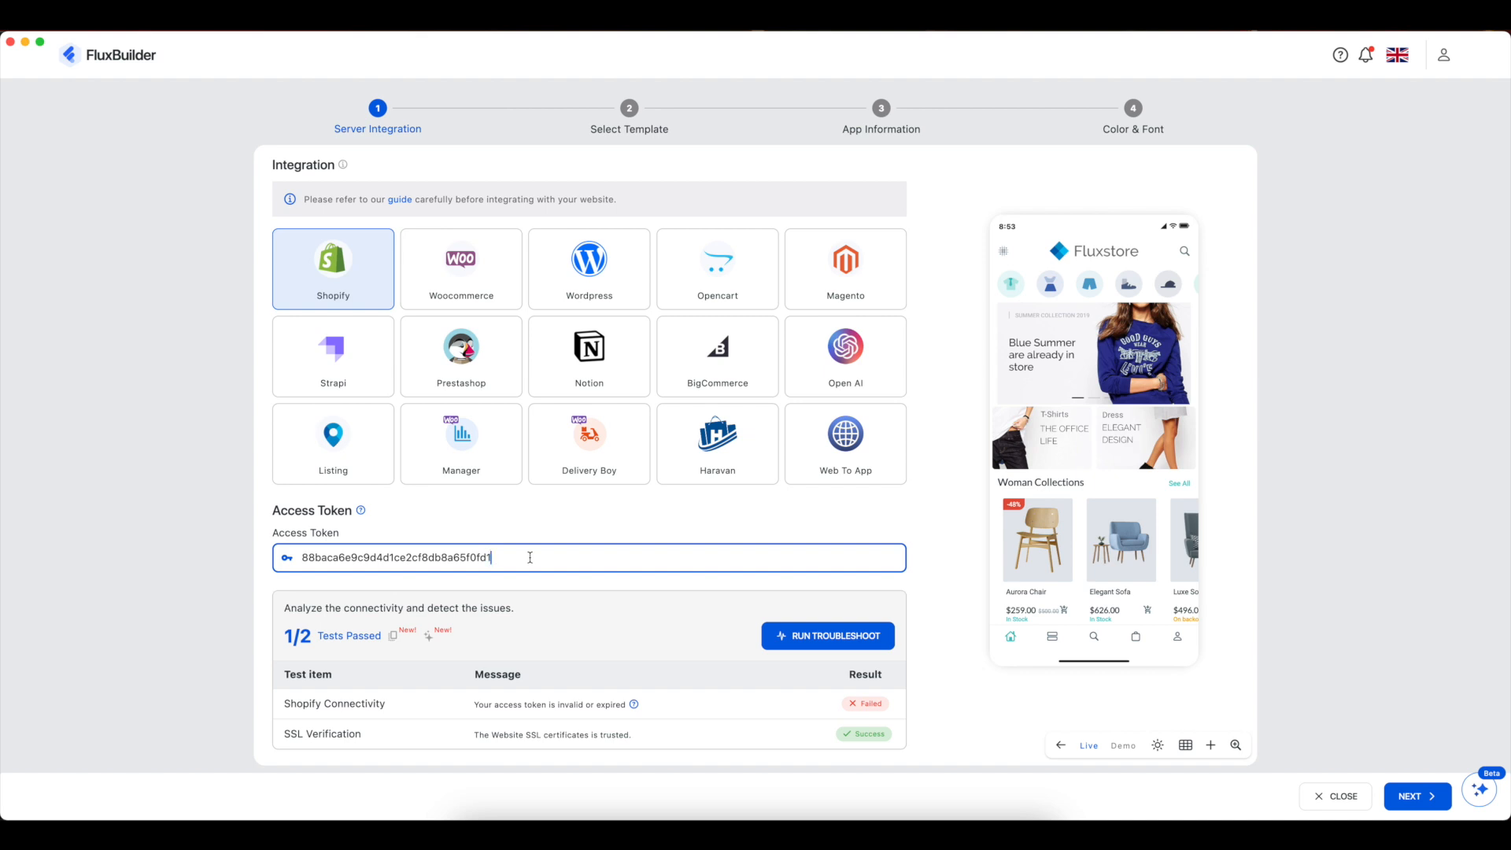
left_click(795, 644)
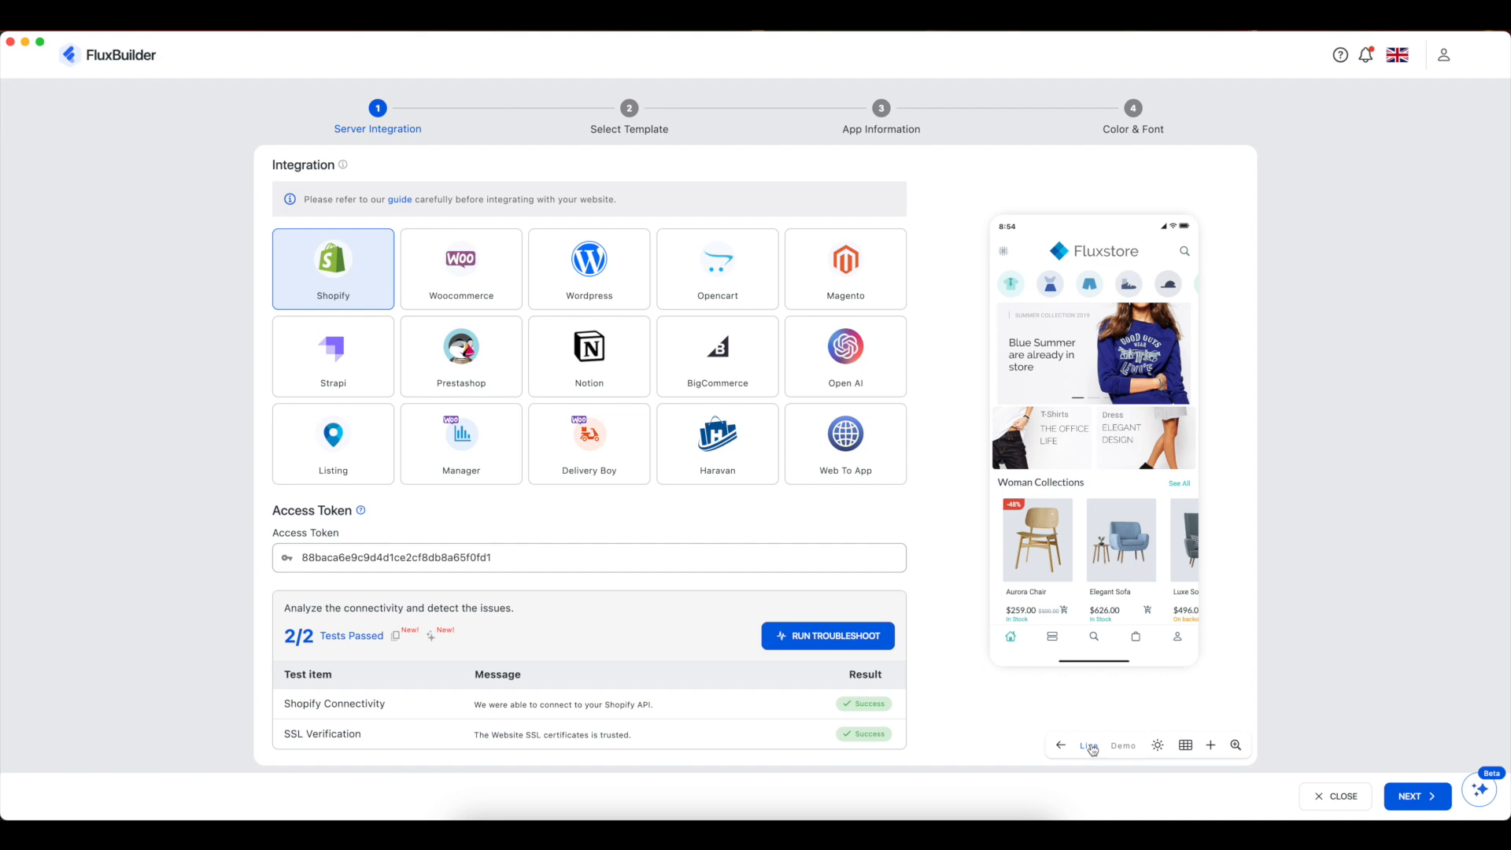
- Compare the app preview with Demo and Live data, and look through the product collections in the Live preview
left_click(1124, 754)
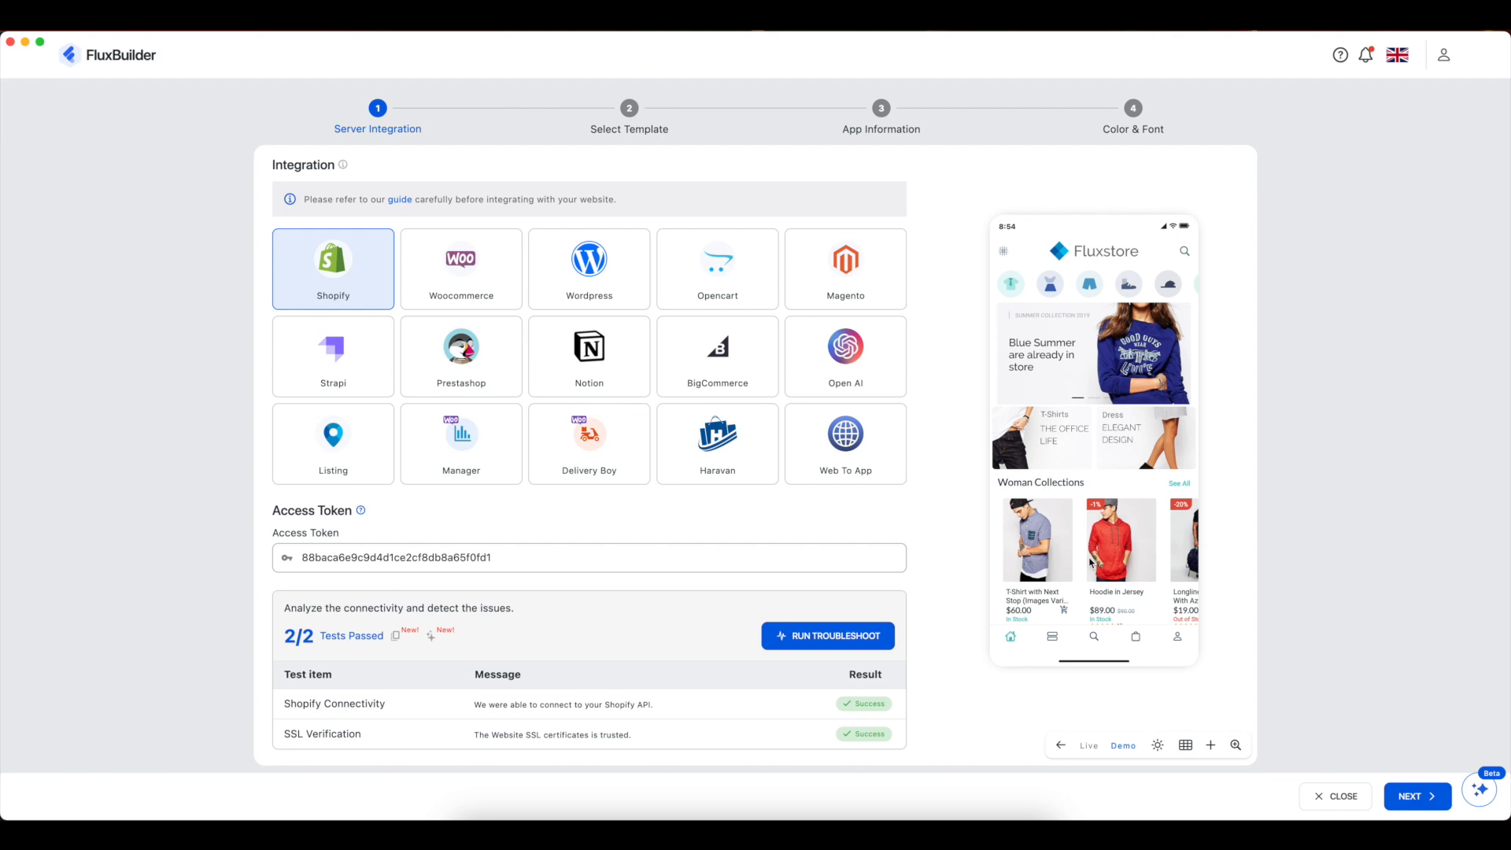
left_click(1091, 747)
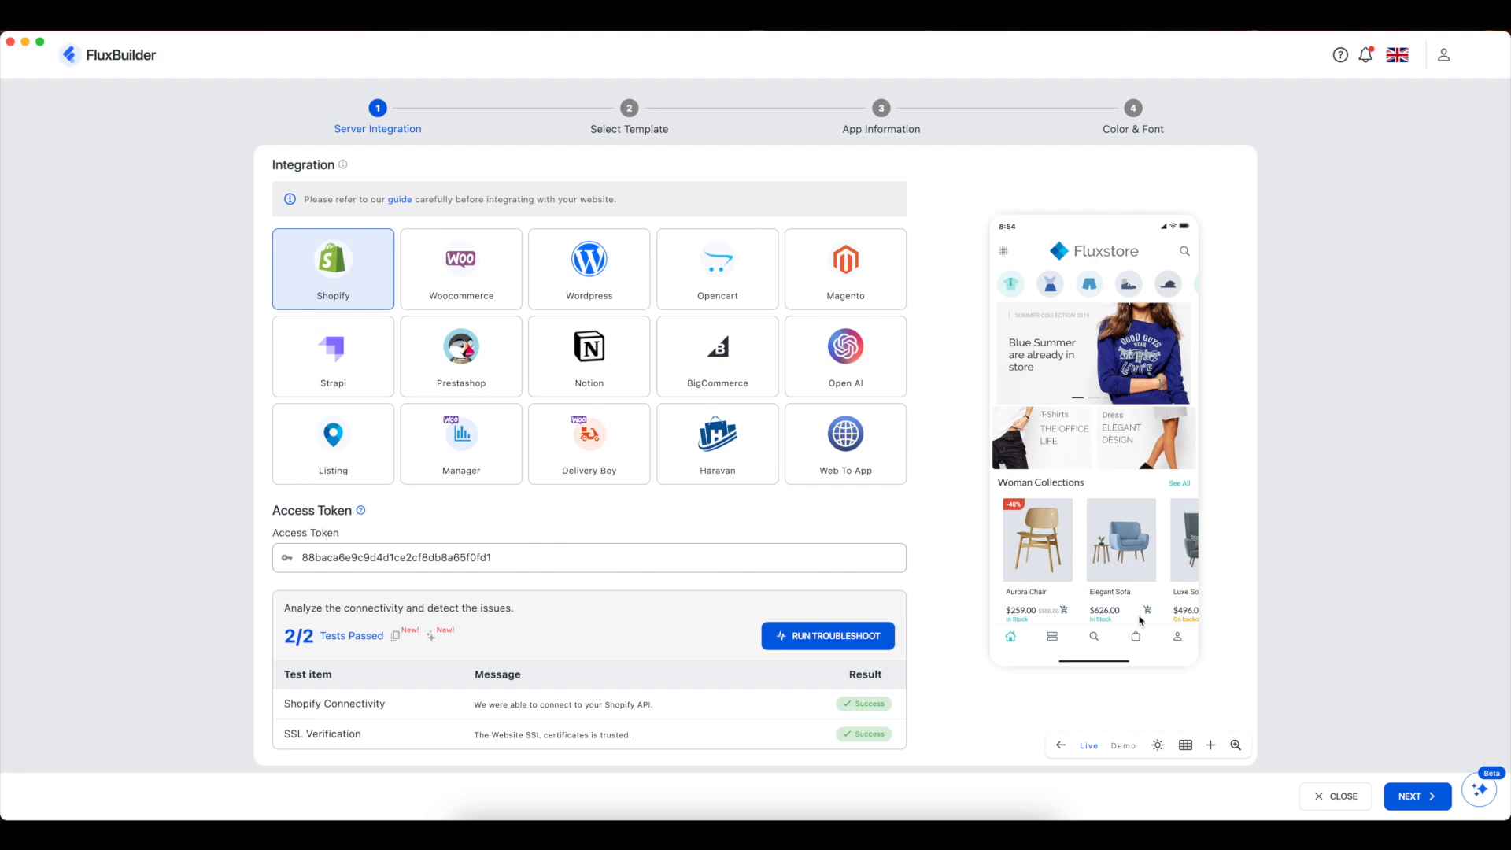
scroll(1143, 608, "down", 2)
scroll(1142, 608, "down", 3)
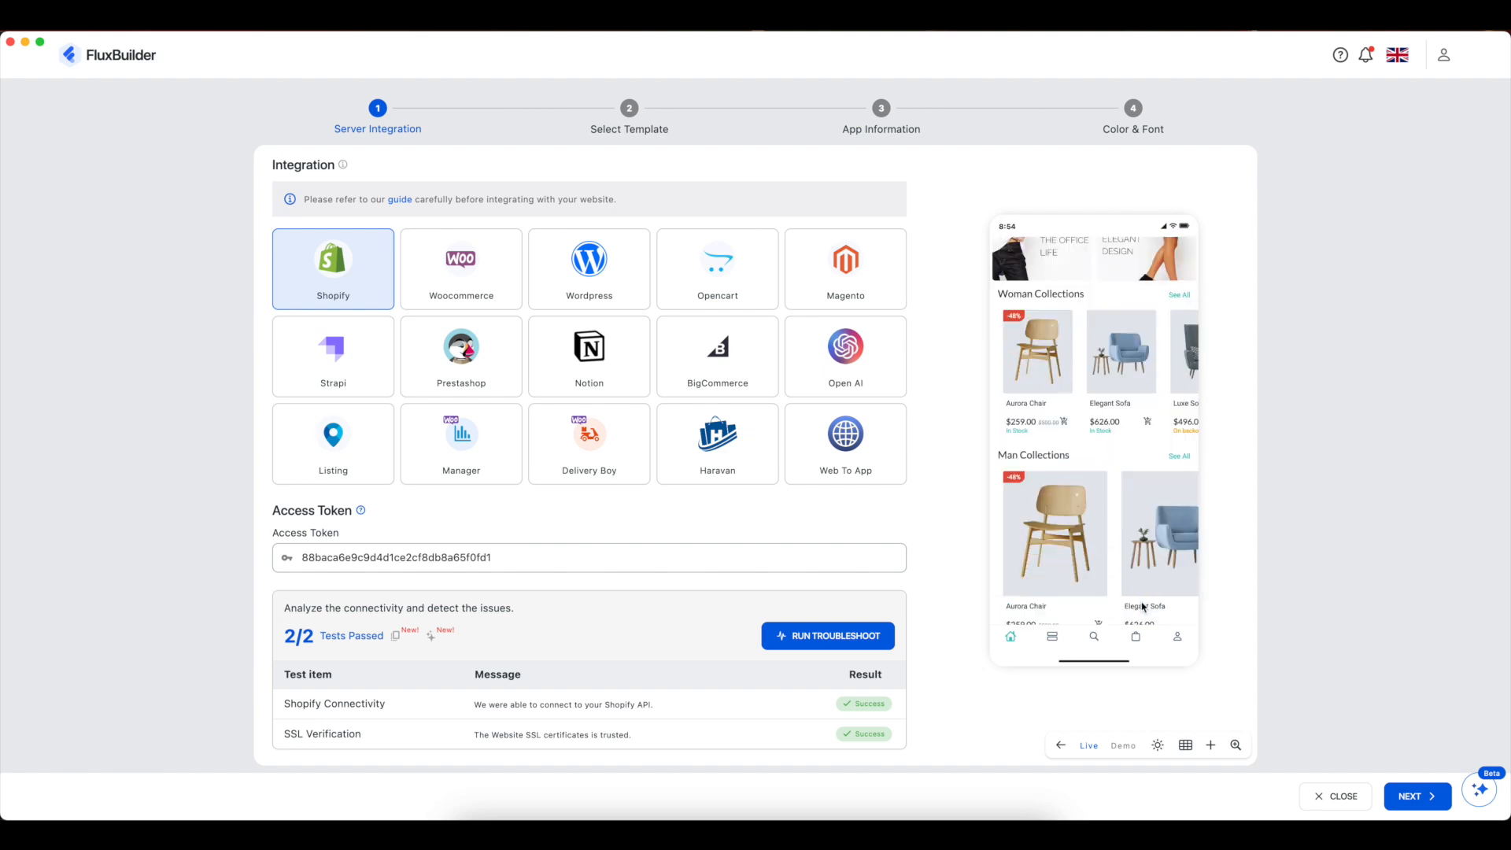
- Proceed to the template selection and browse the Fashion, Health, Salon and Pet template categories
scroll(1142, 607, "down", 1)
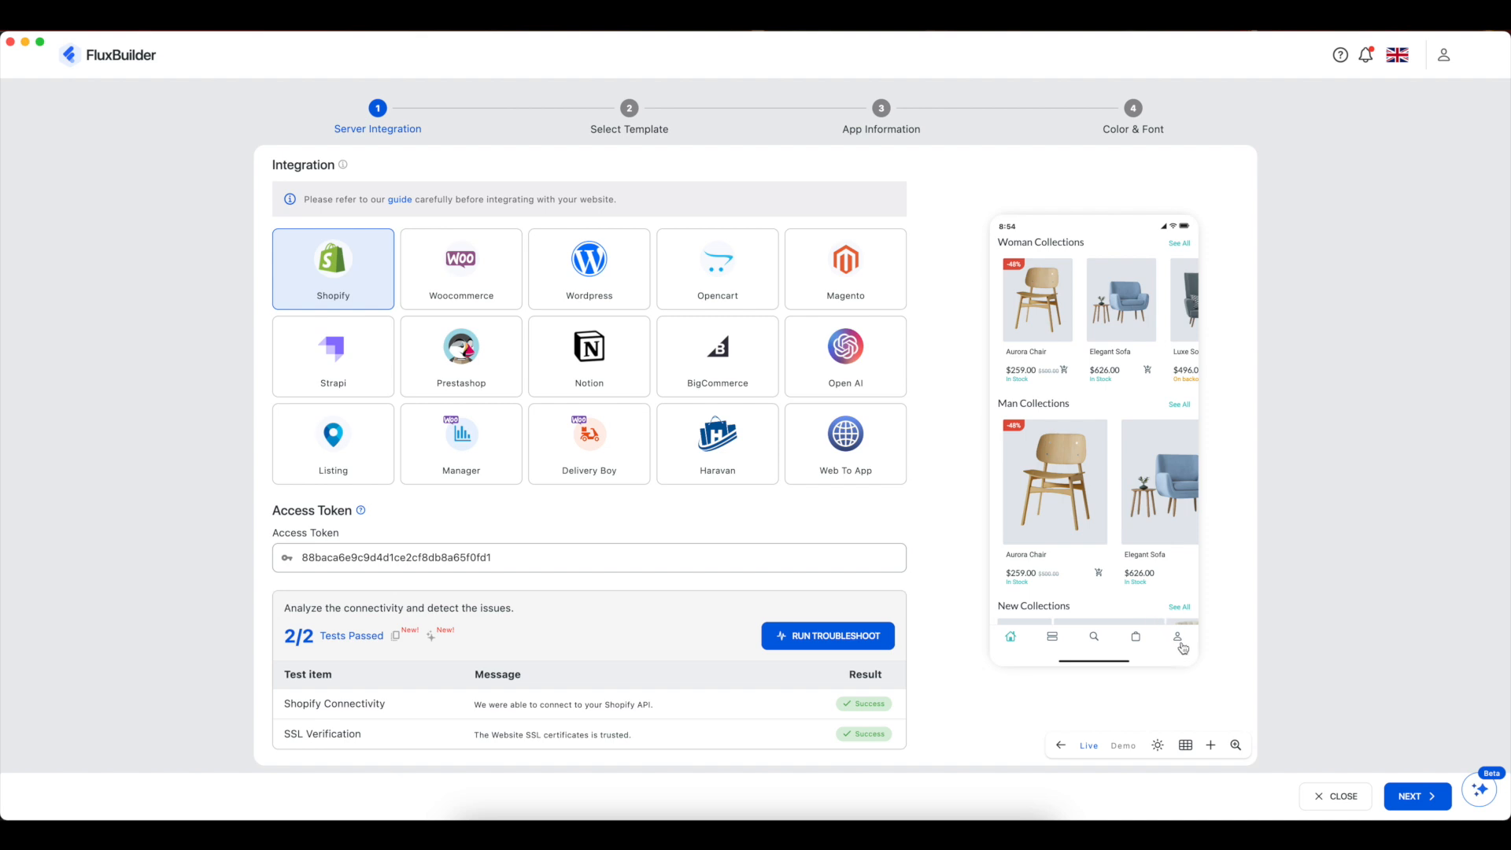
left_click(1442, 800)
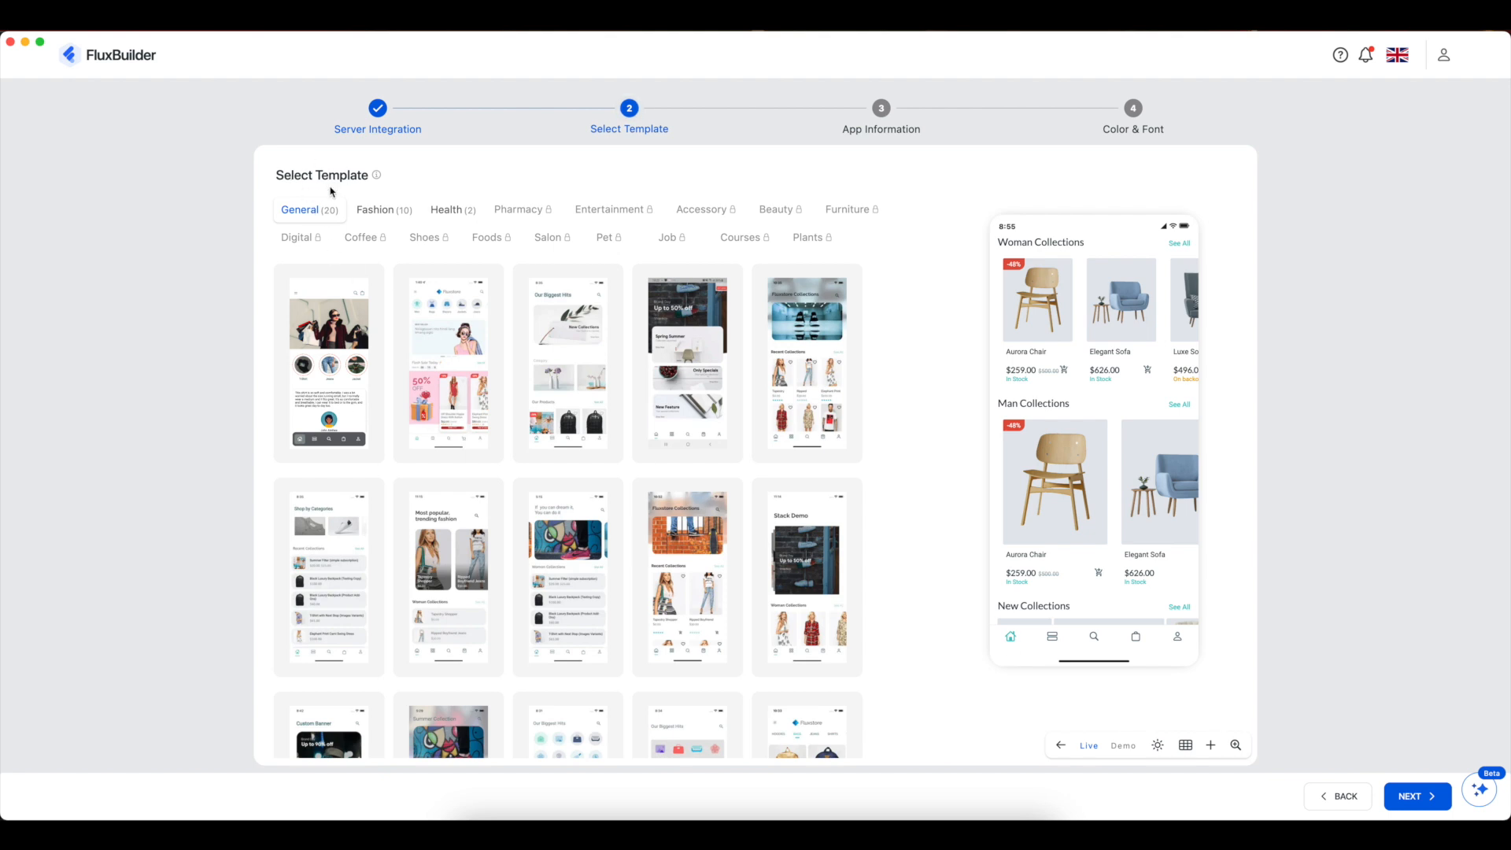
left_click(384, 211)
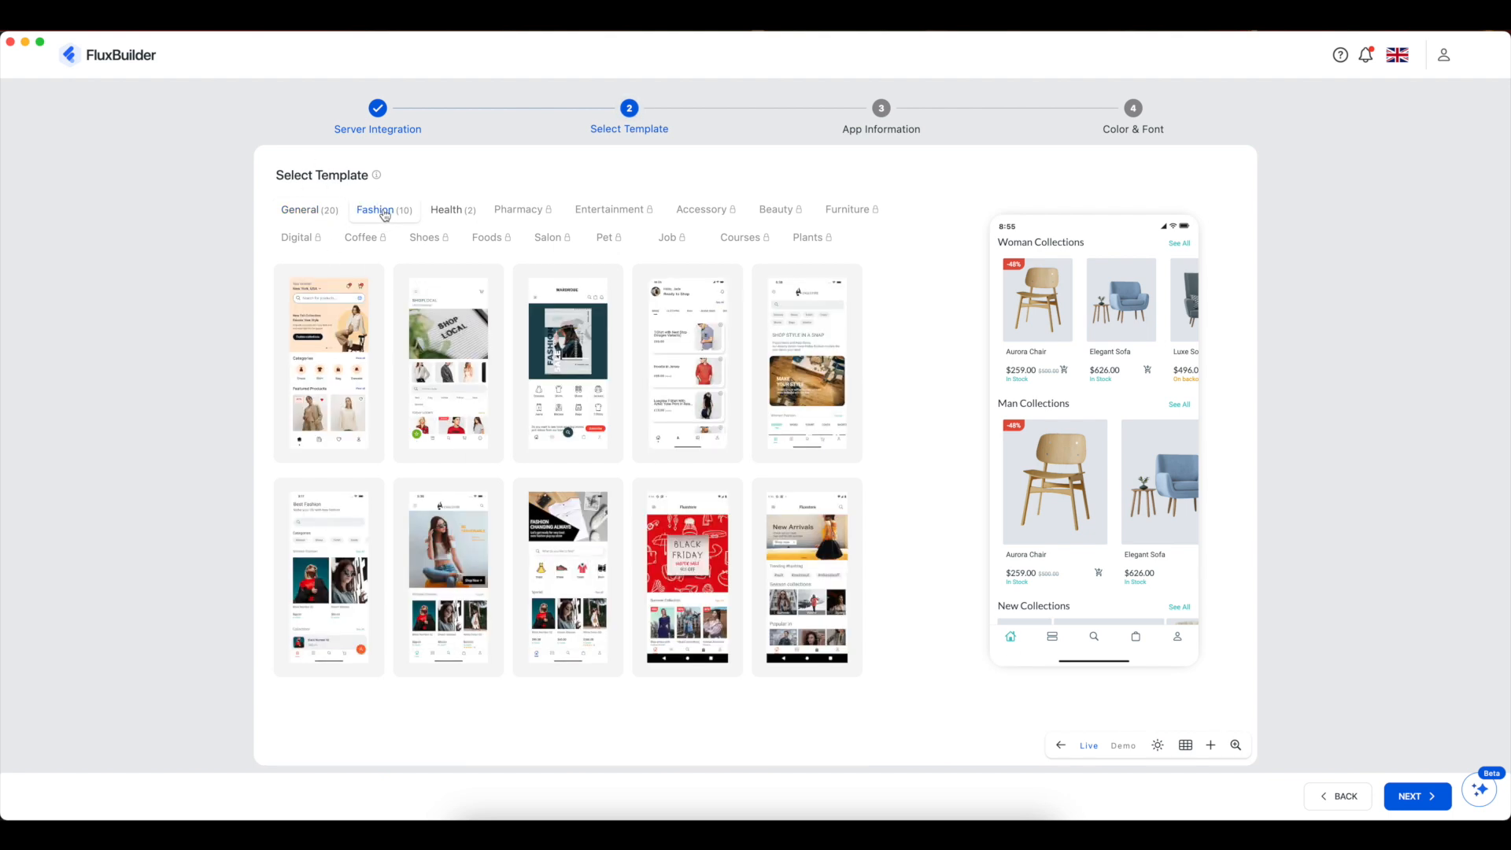
left_click(446, 211)
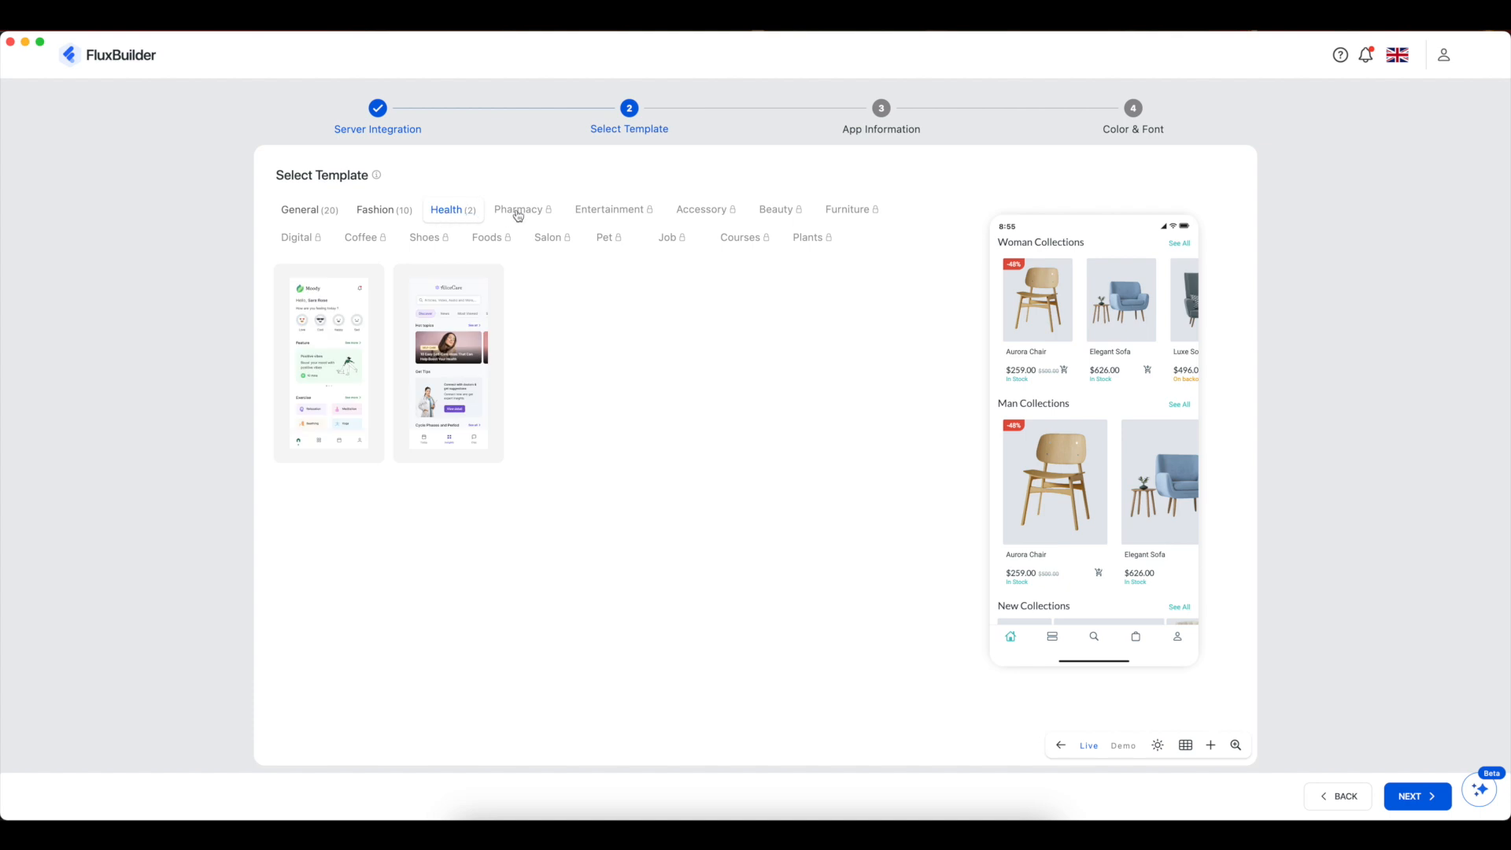
left_click(551, 236)
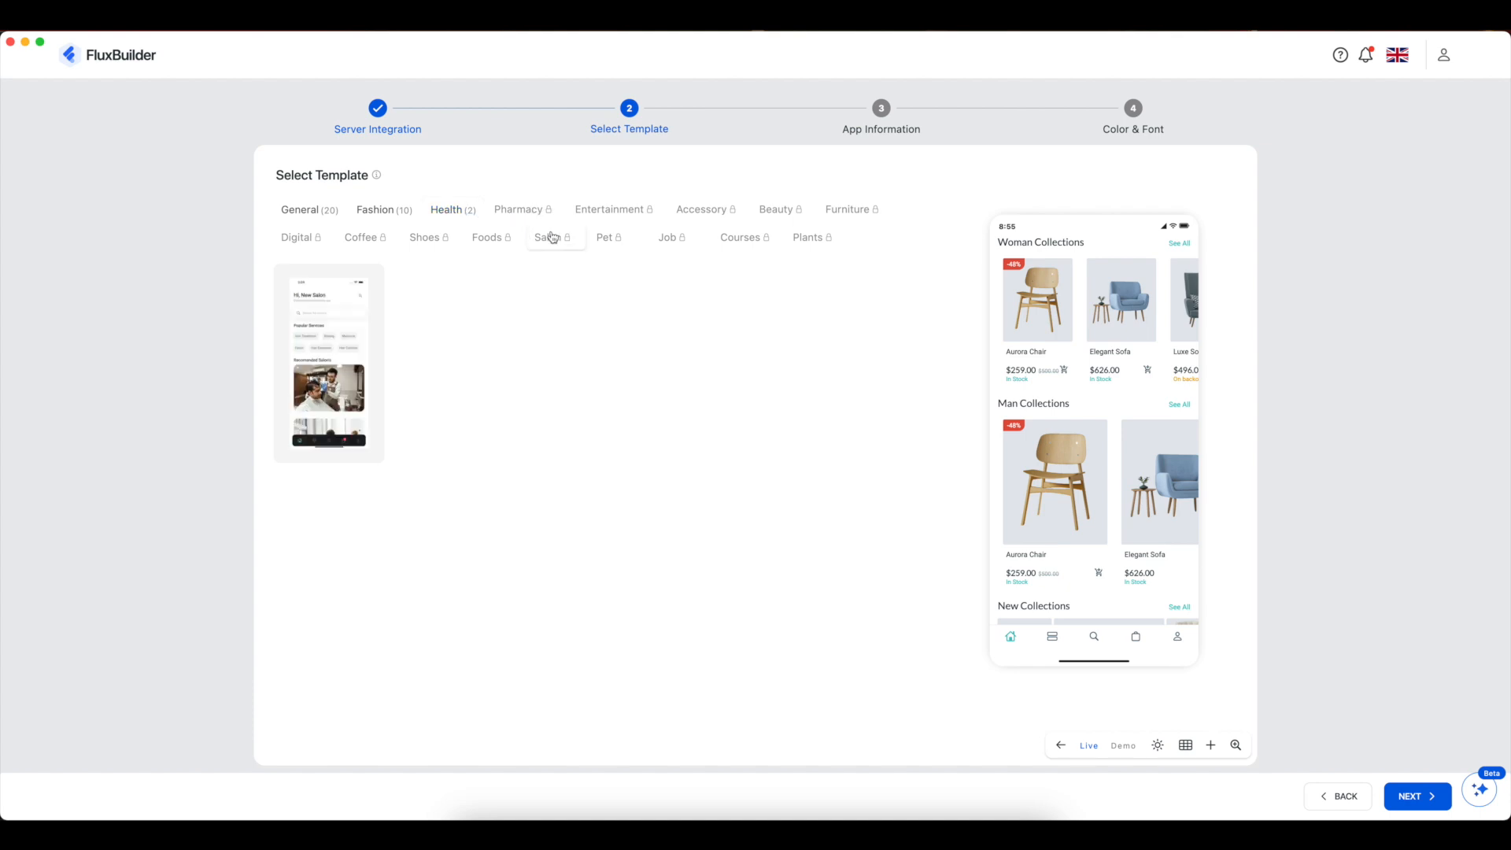
left_click(602, 237)
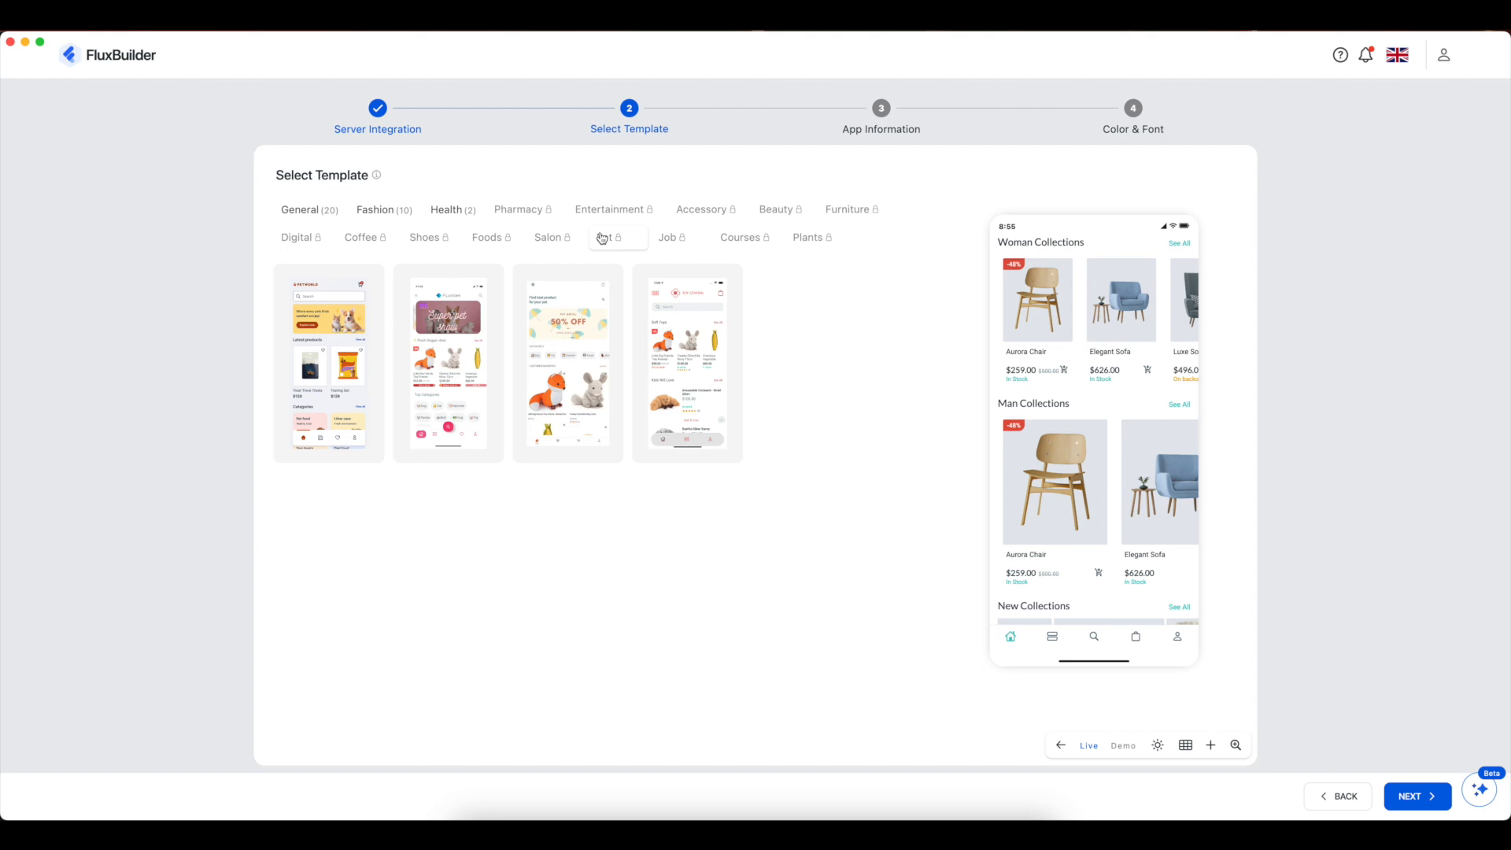
mouse_move(621, 240)
- Choose the Wardrobe template with the Fashion Sale banner from the Fashion category and proceed to the app information
left_click(404, 214)
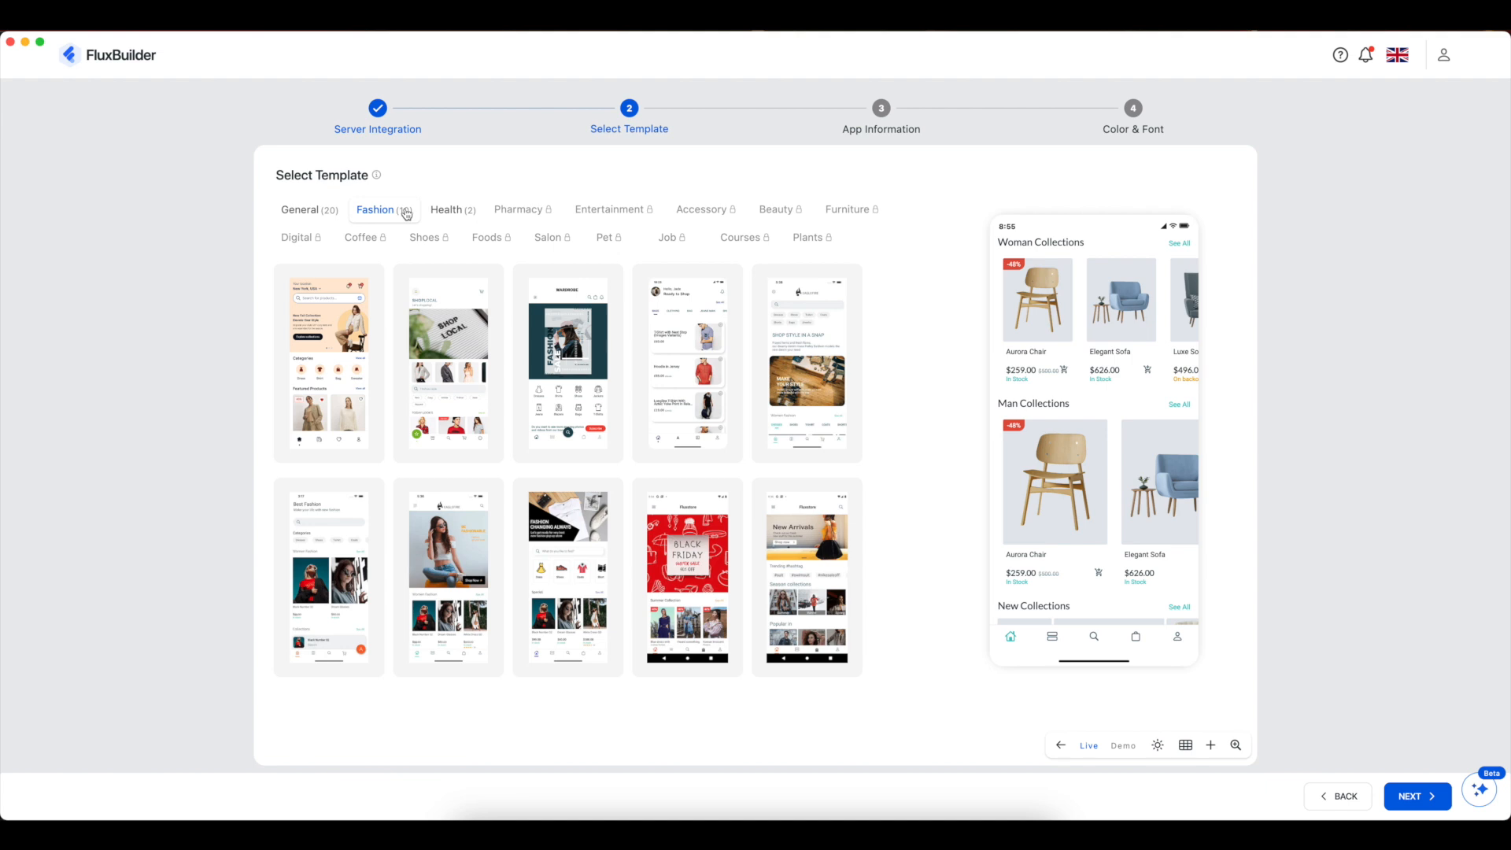
left_click(574, 384)
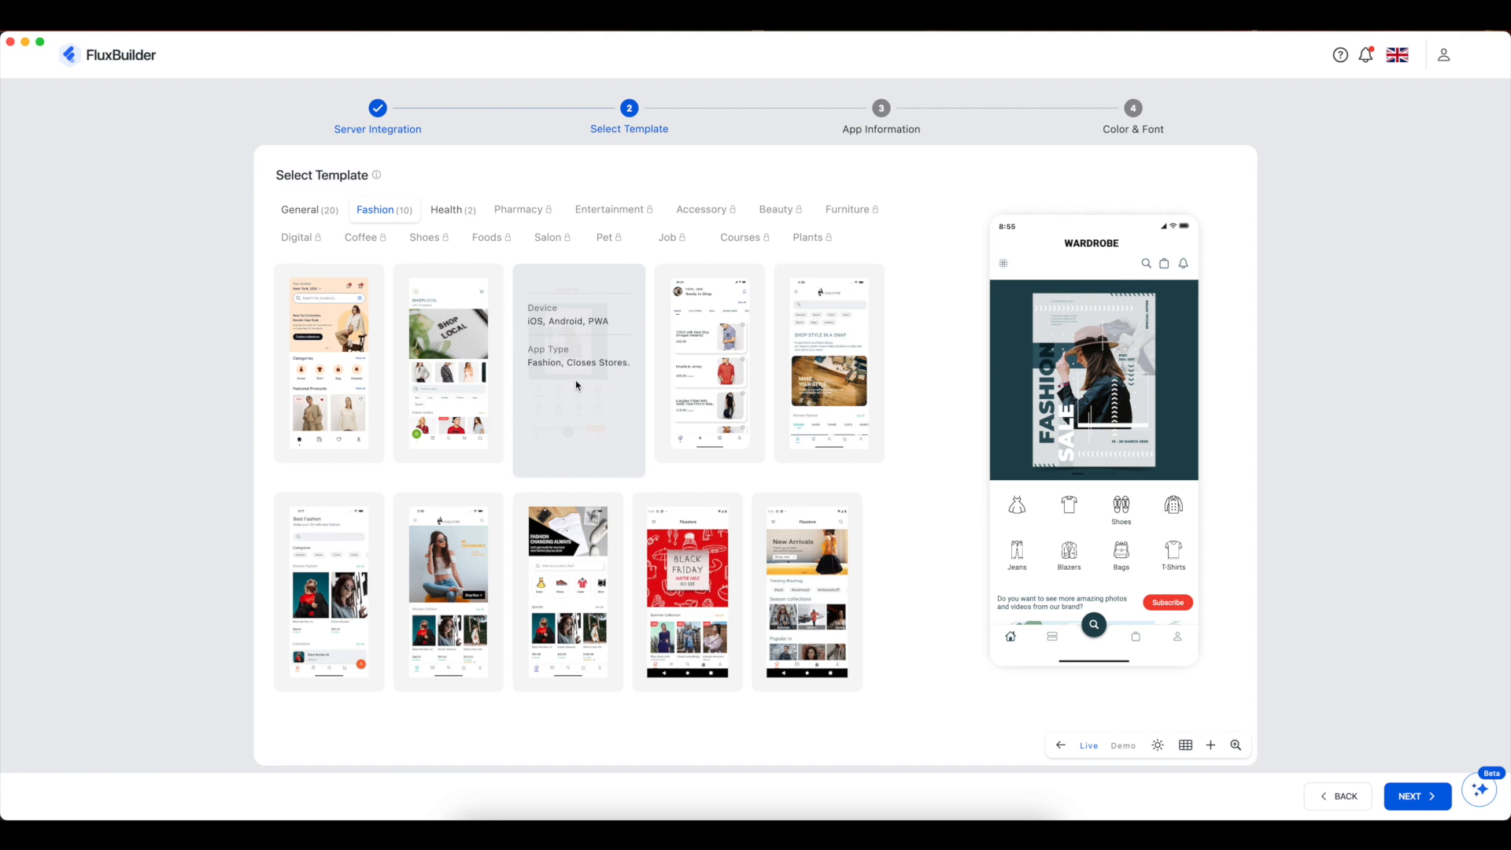
left_click(1420, 797)
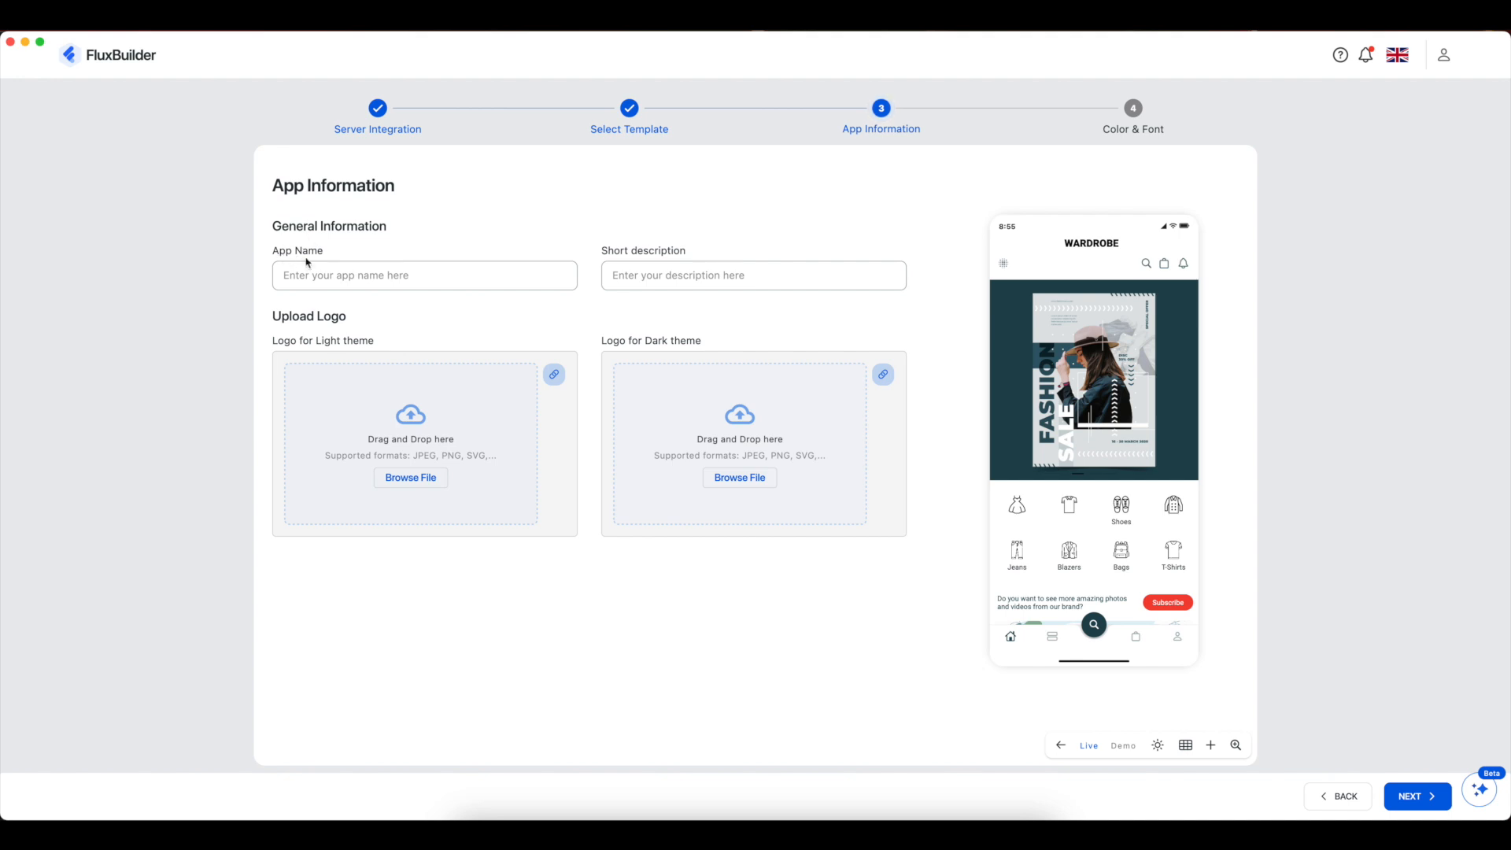
- Name the app FunixFas Store
left_click(364, 272)
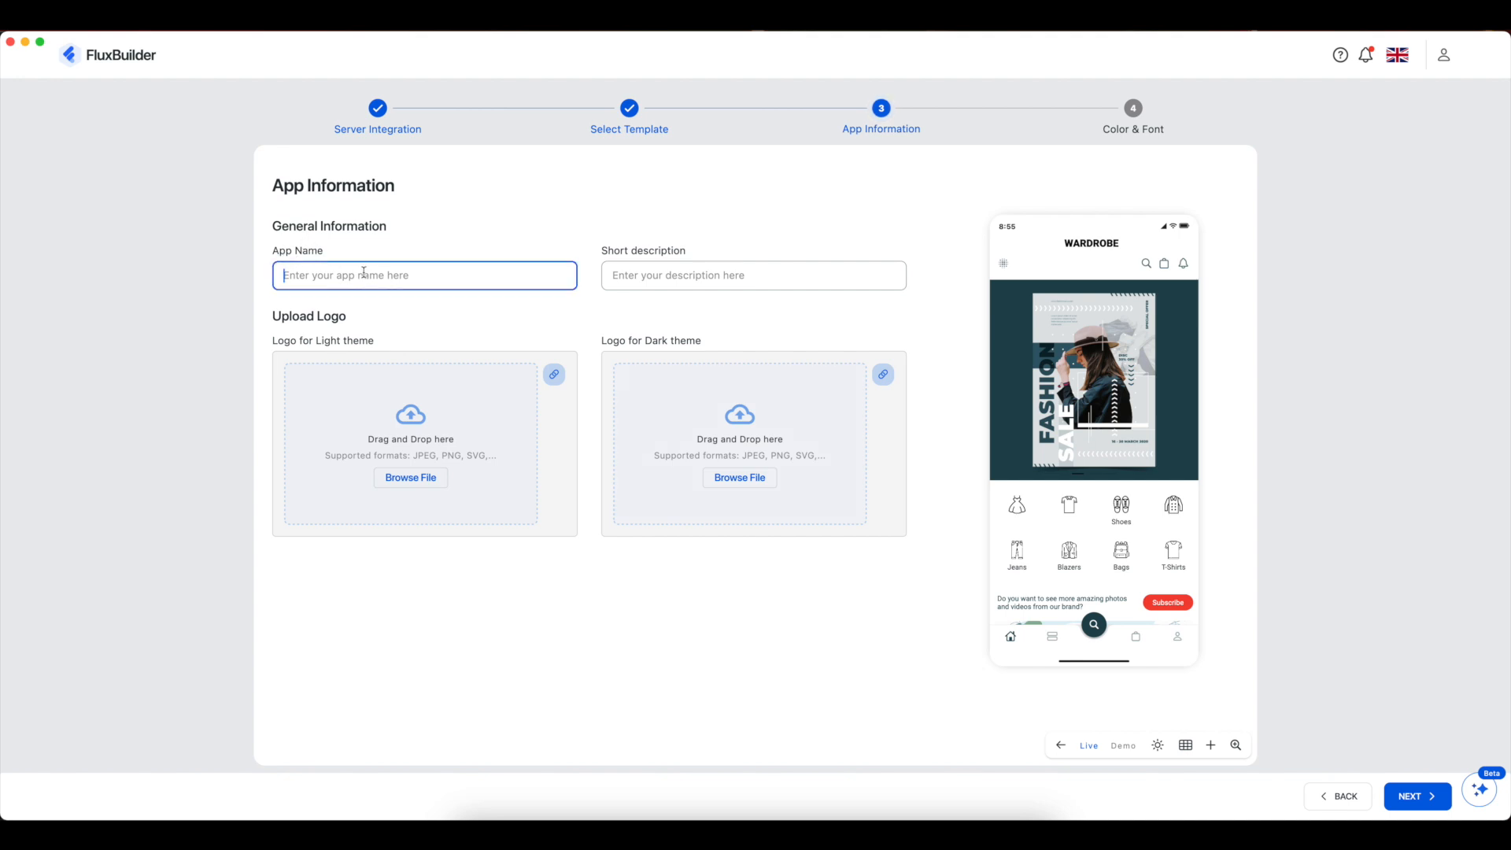
type("FunixFas Store")
- View the file upload option for the light theme logo and the cloud or image URL option for the dark theme logo
left_click(430, 479)
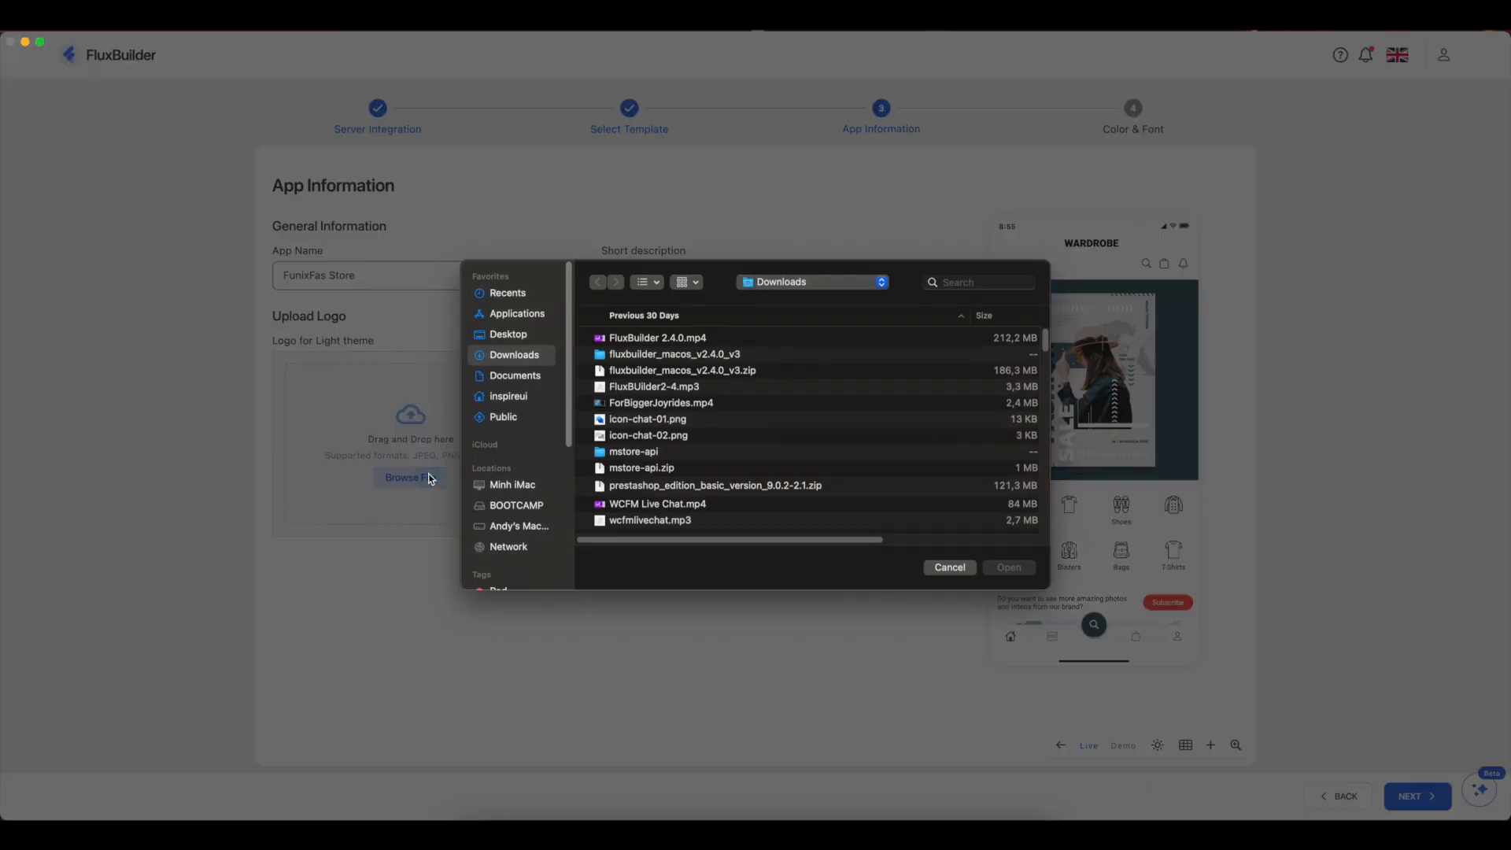
left_click(949, 570)
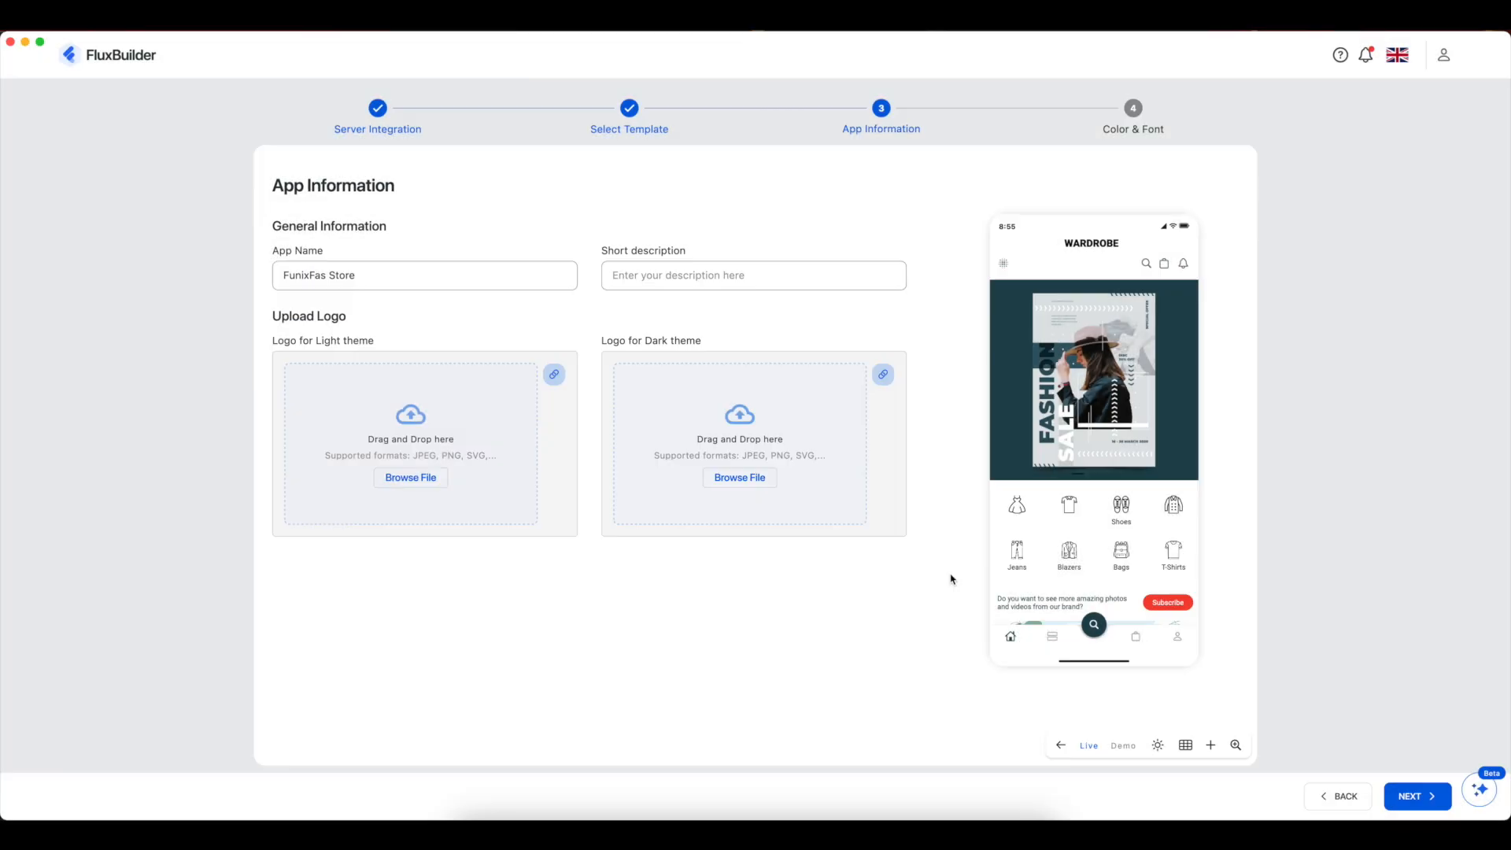
left_click(882, 375)
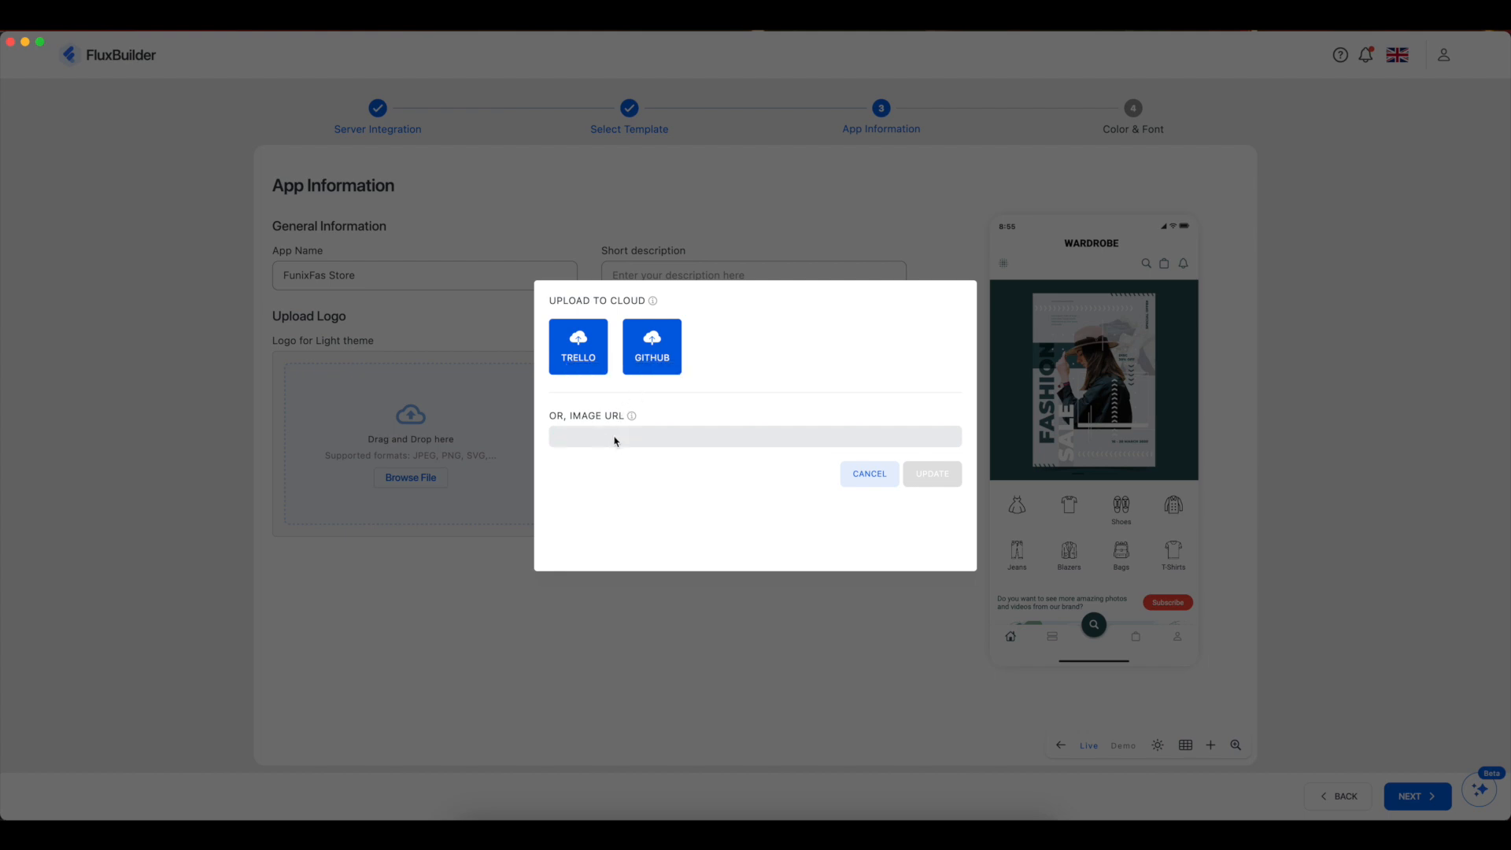
left_click(891, 653)
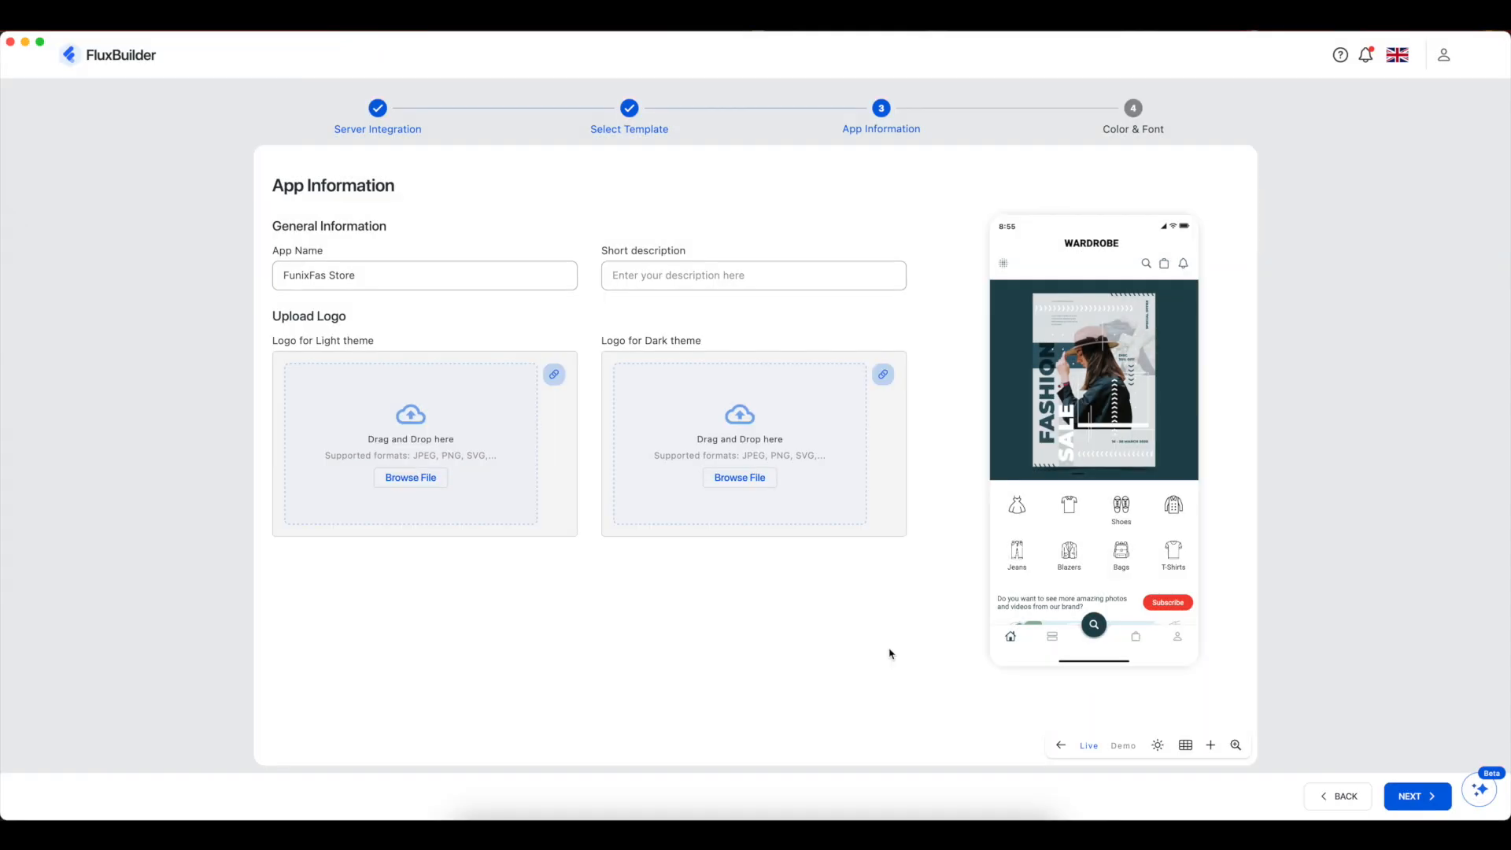
- Proceed to the color and font settings and set the main color to the darkest shade of the primary teal
left_click(1425, 800)
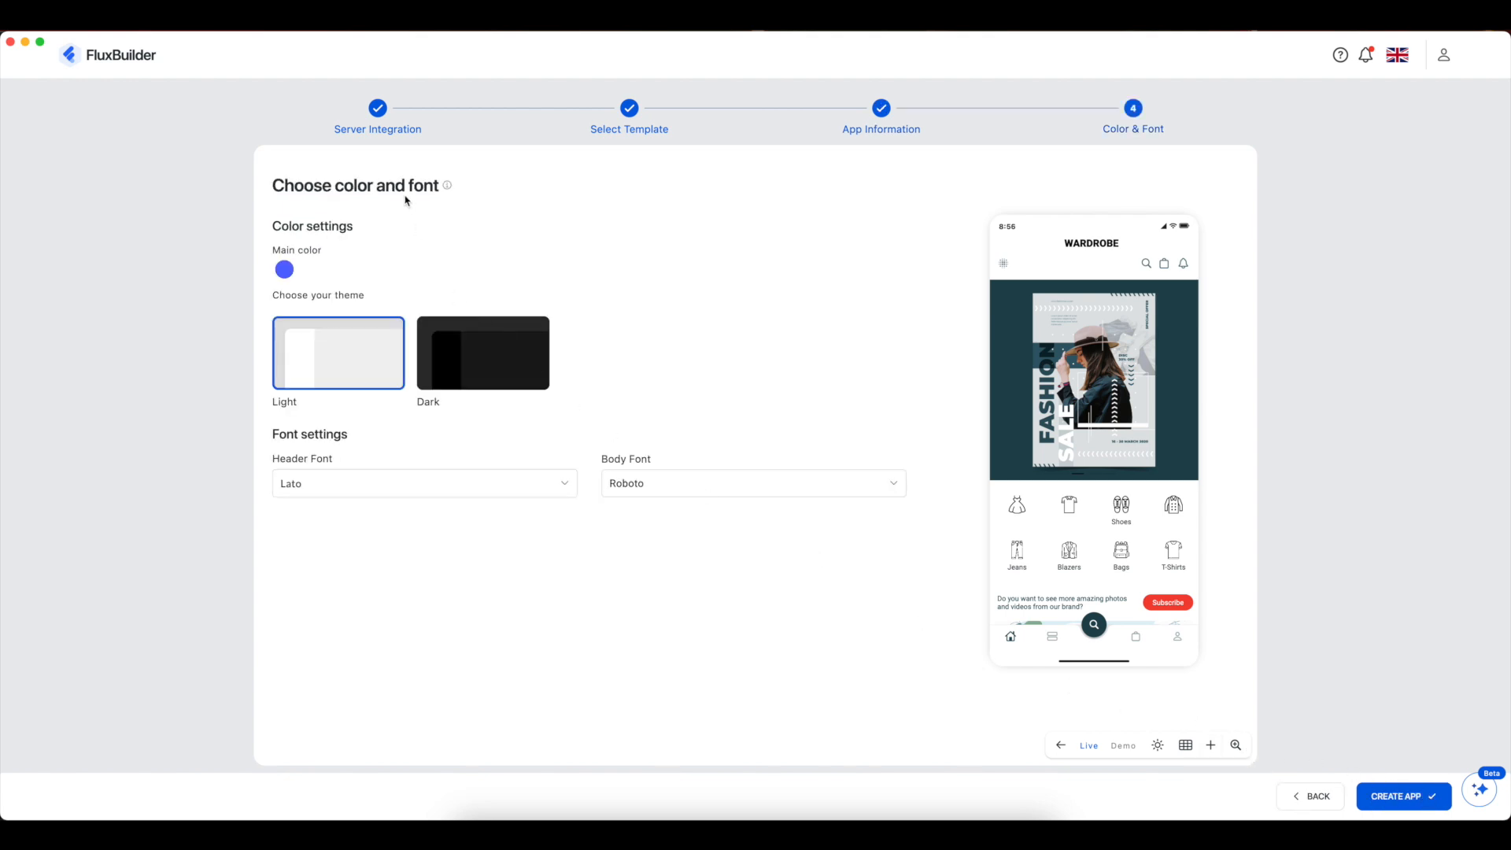
mouse_move(447, 190)
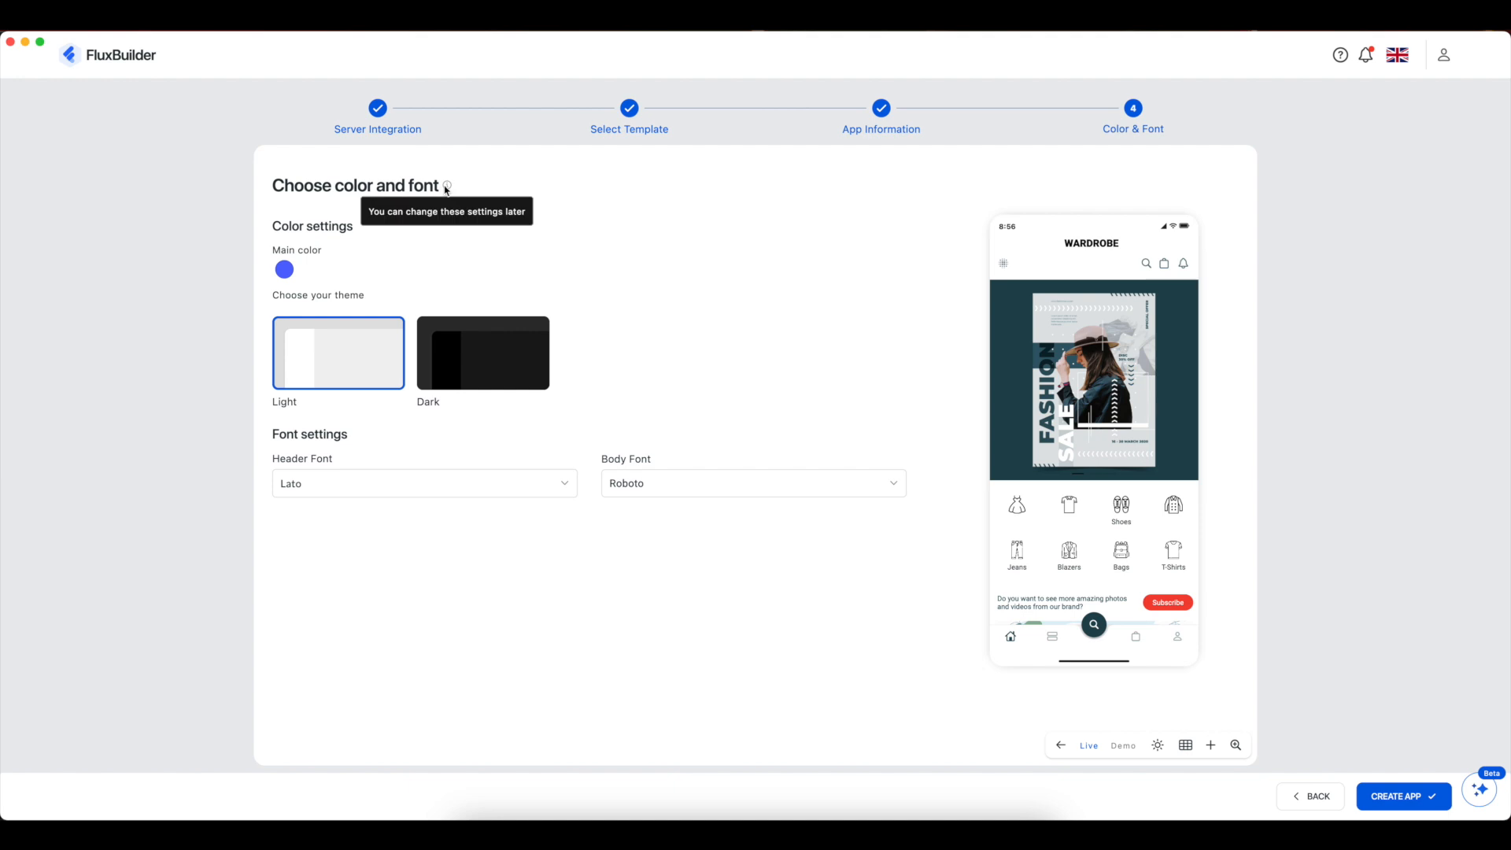
left_click(287, 271)
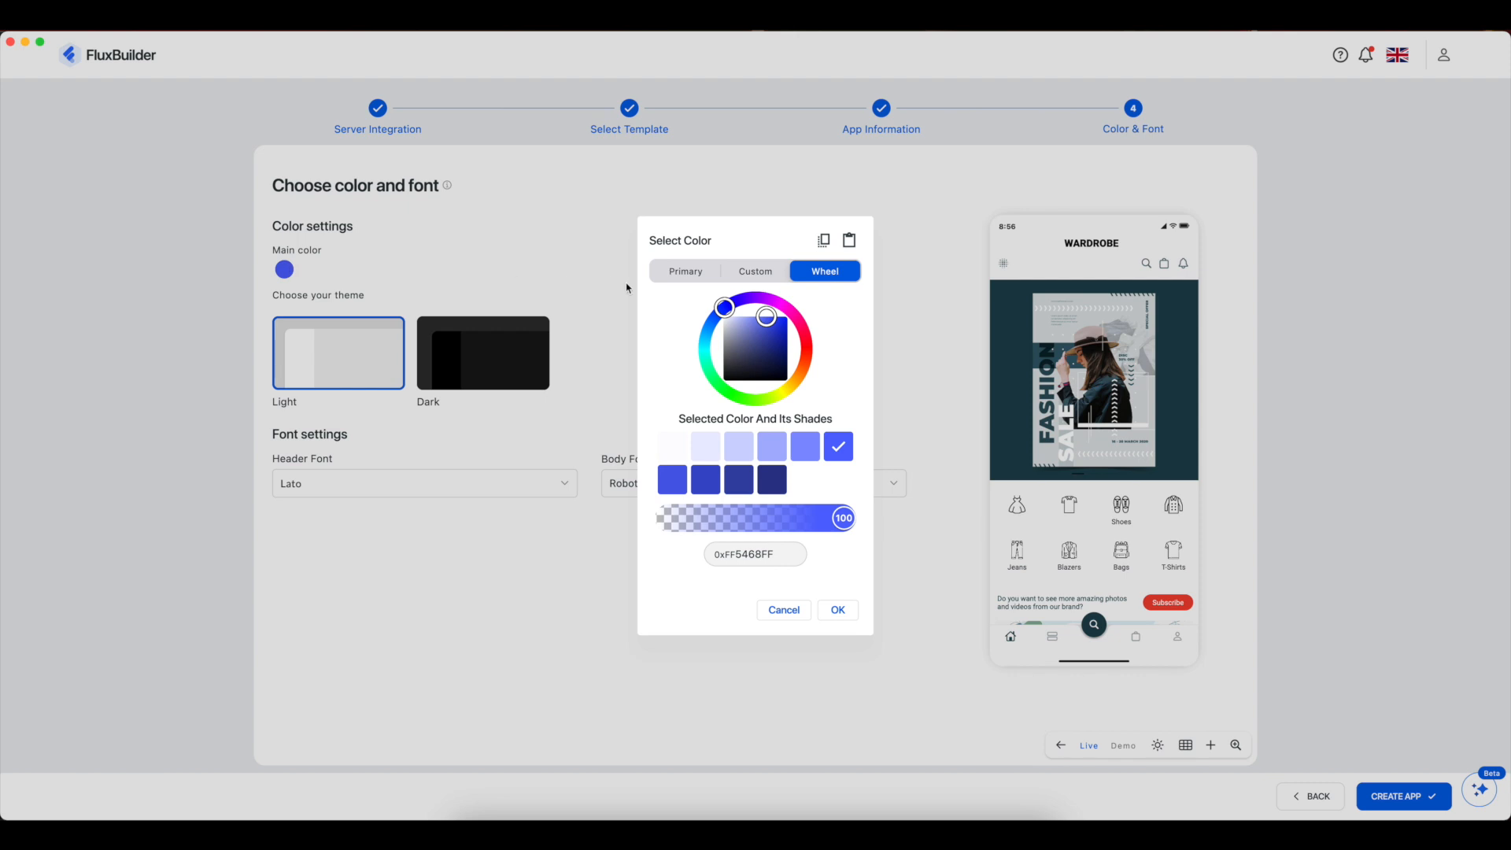
left_click(702, 272)
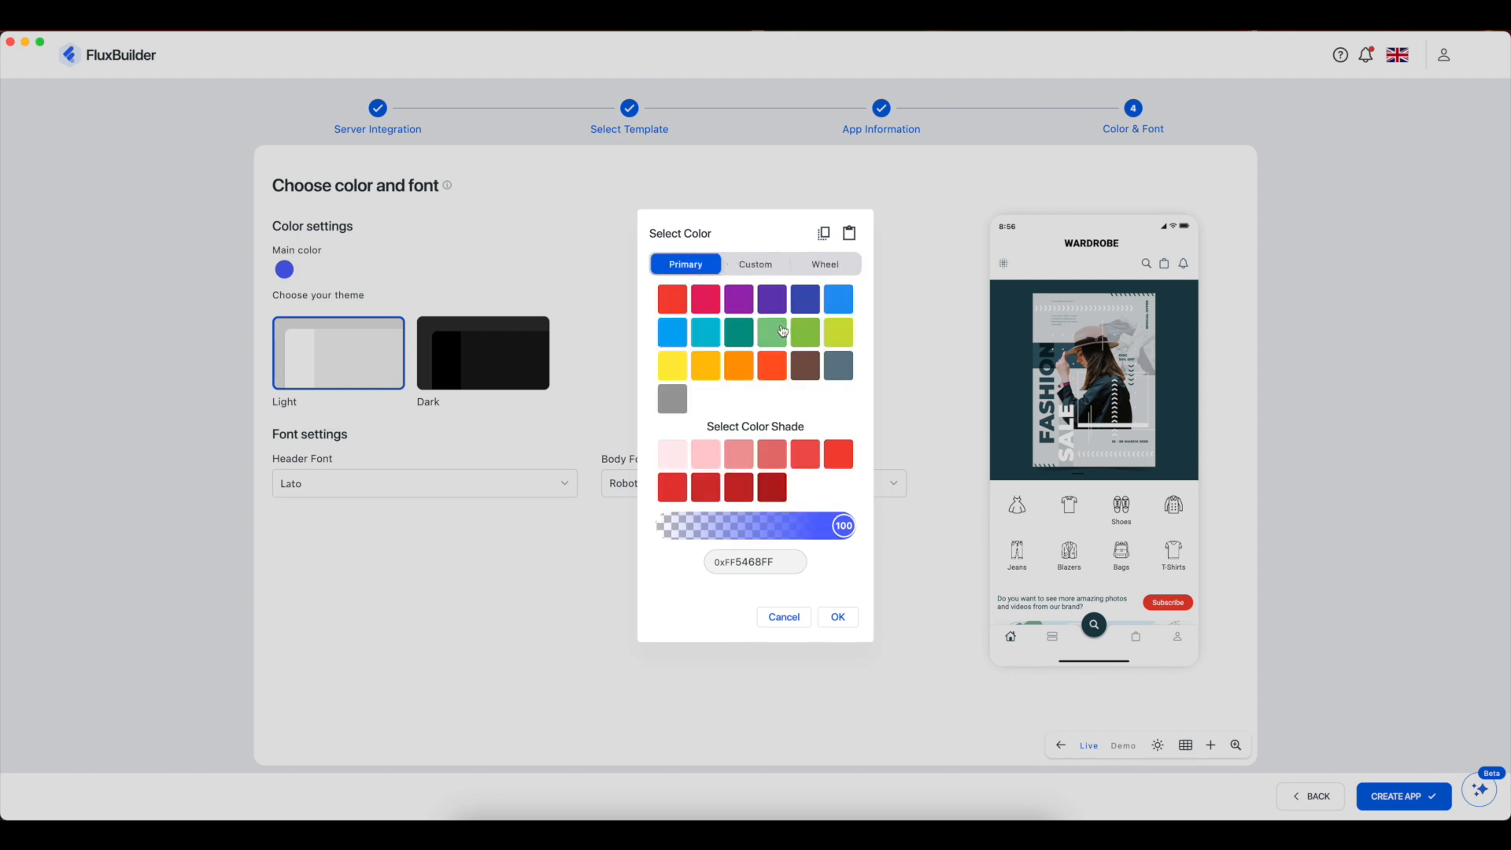
left_click(744, 339)
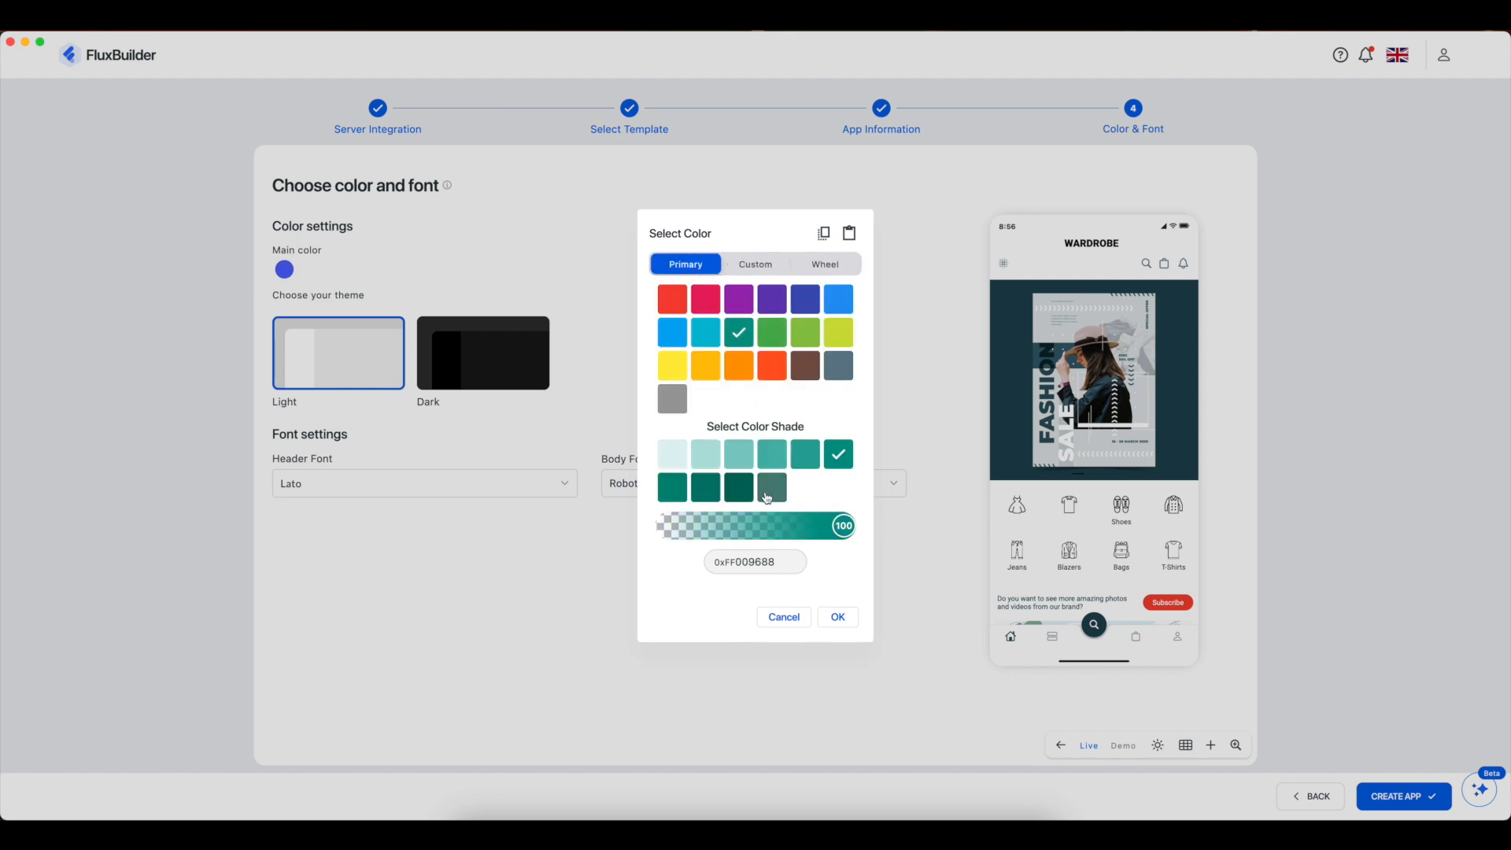
left_click(772, 488)
left_click(852, 619)
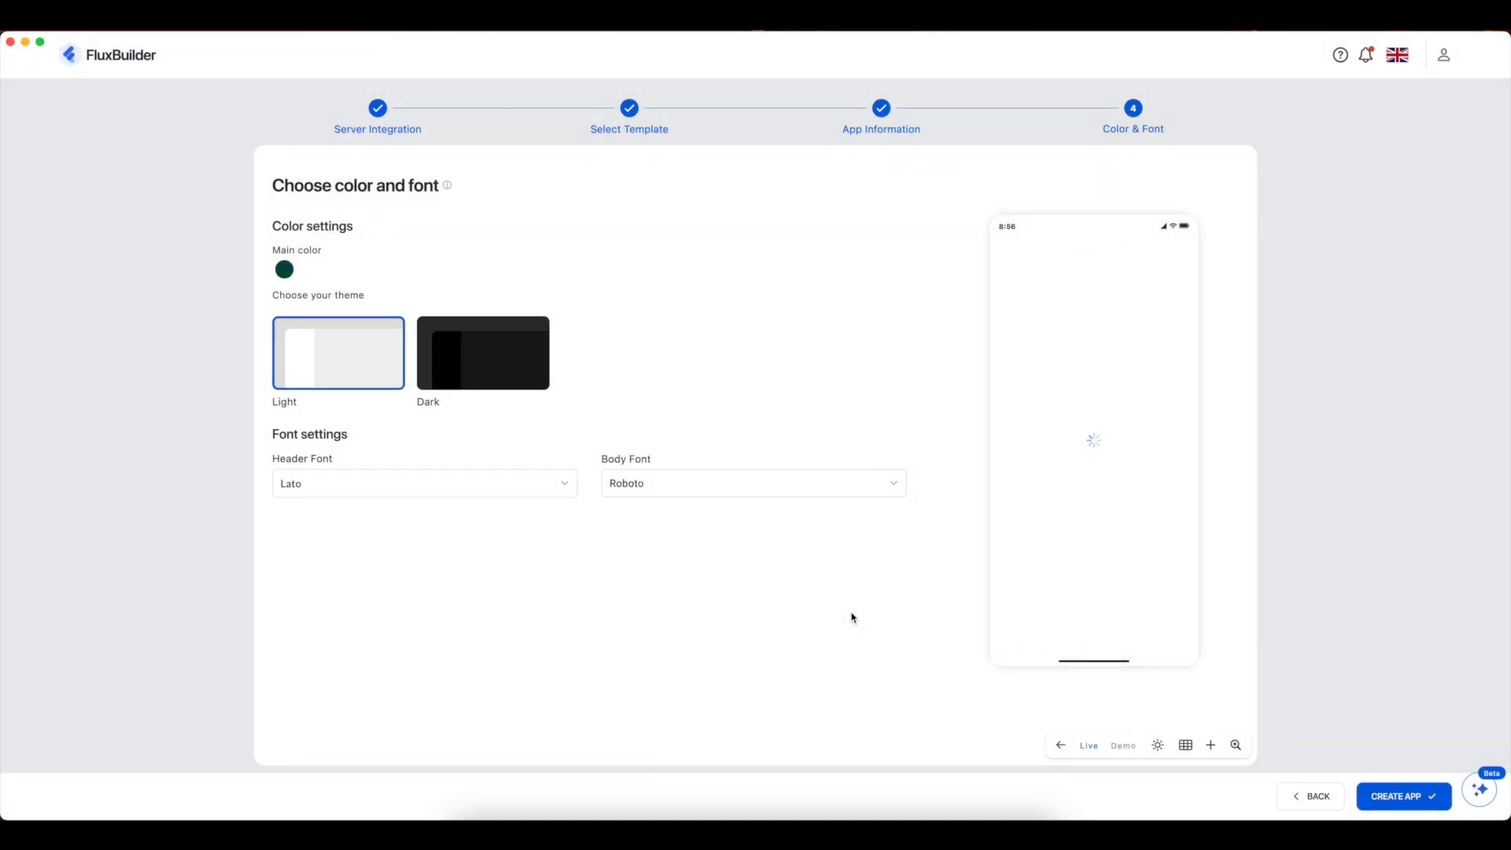
- Review the font choices for the header and body, and create the app
left_click(501, 486)
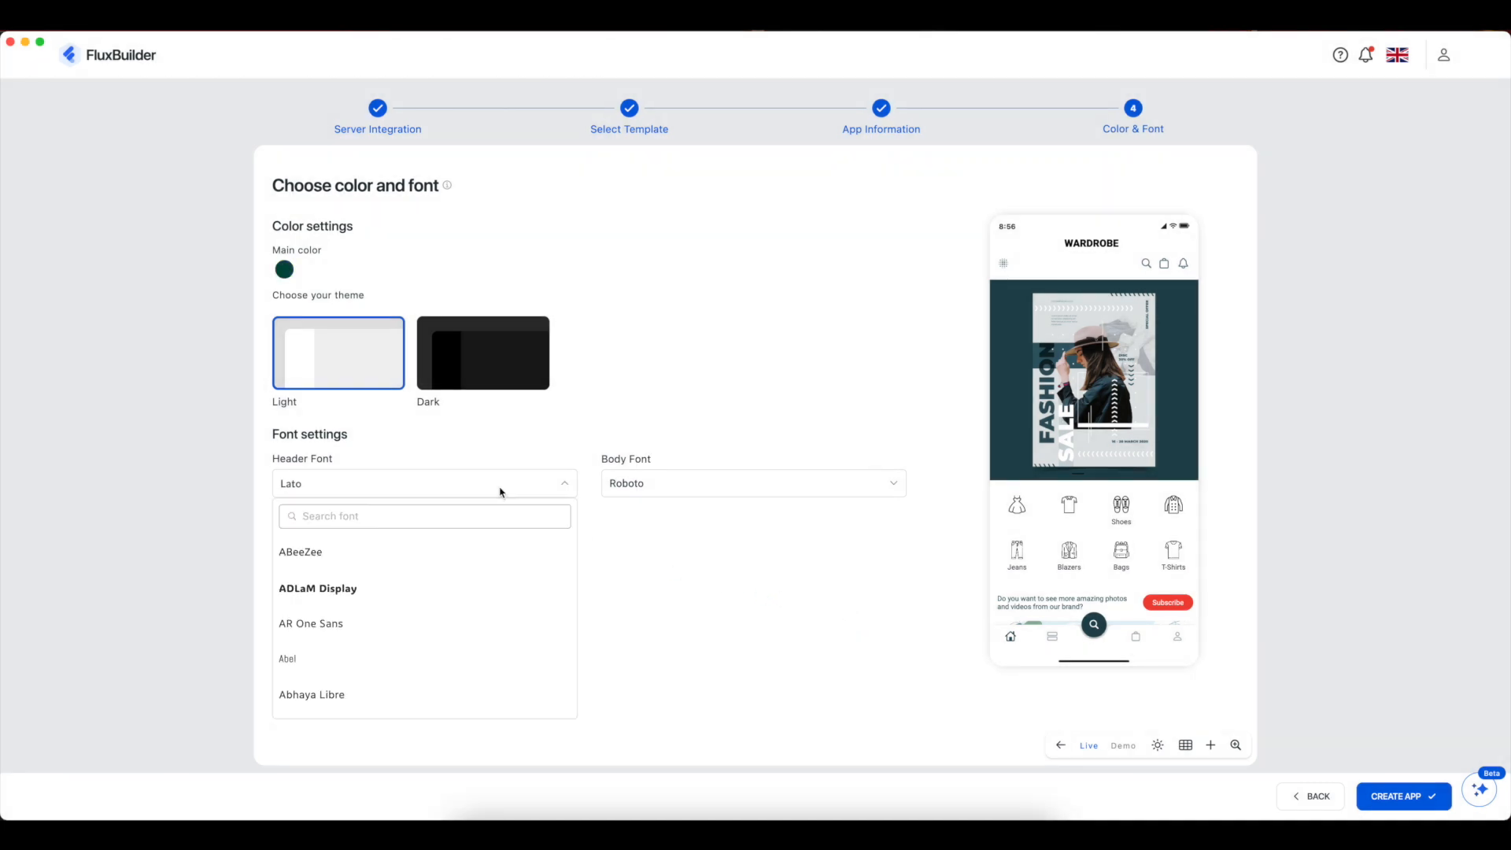
left_click(655, 491)
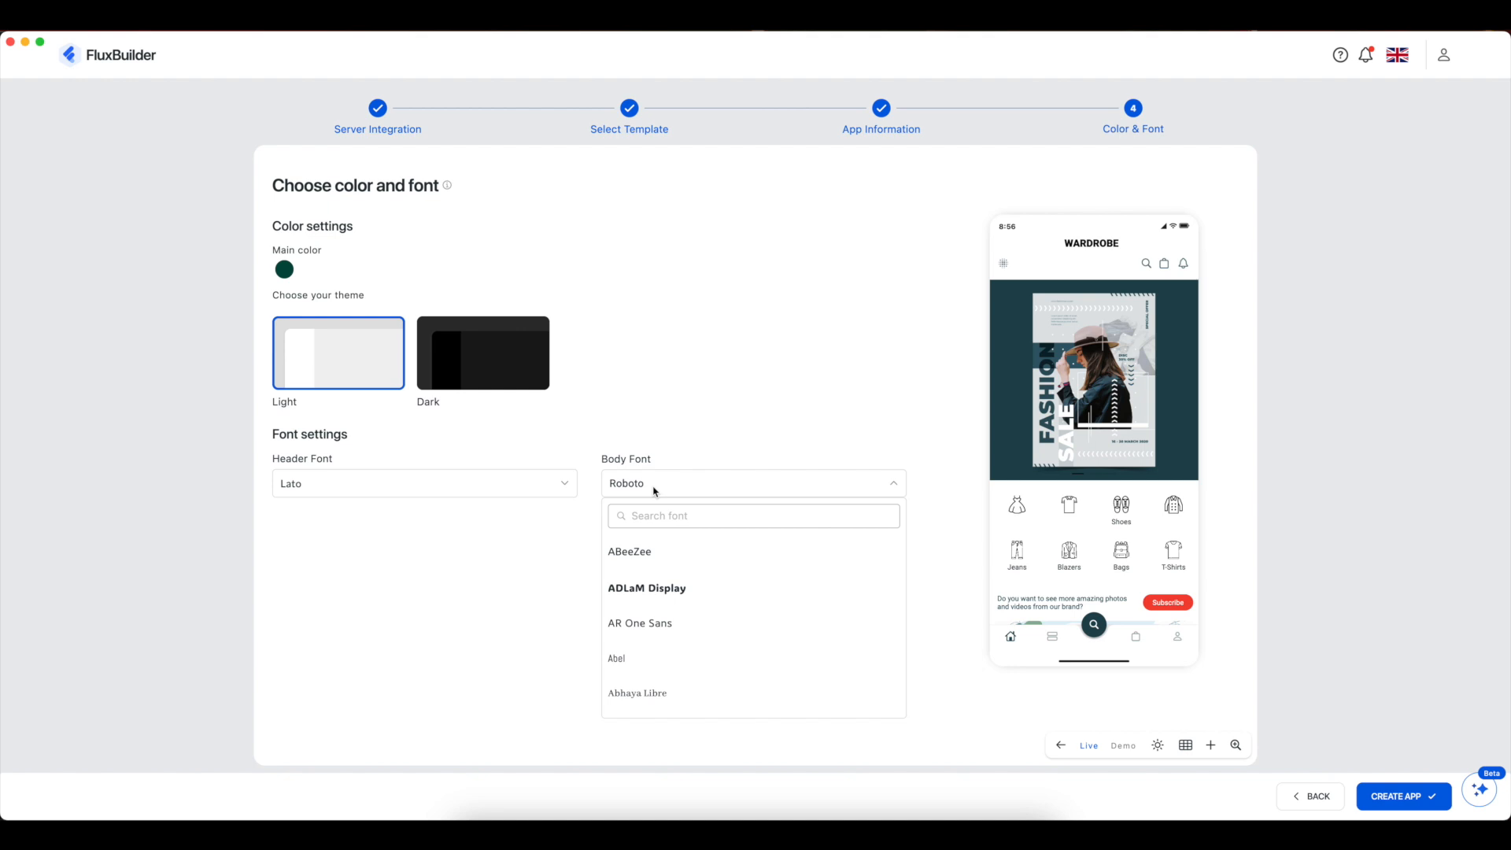
left_click(654, 492)
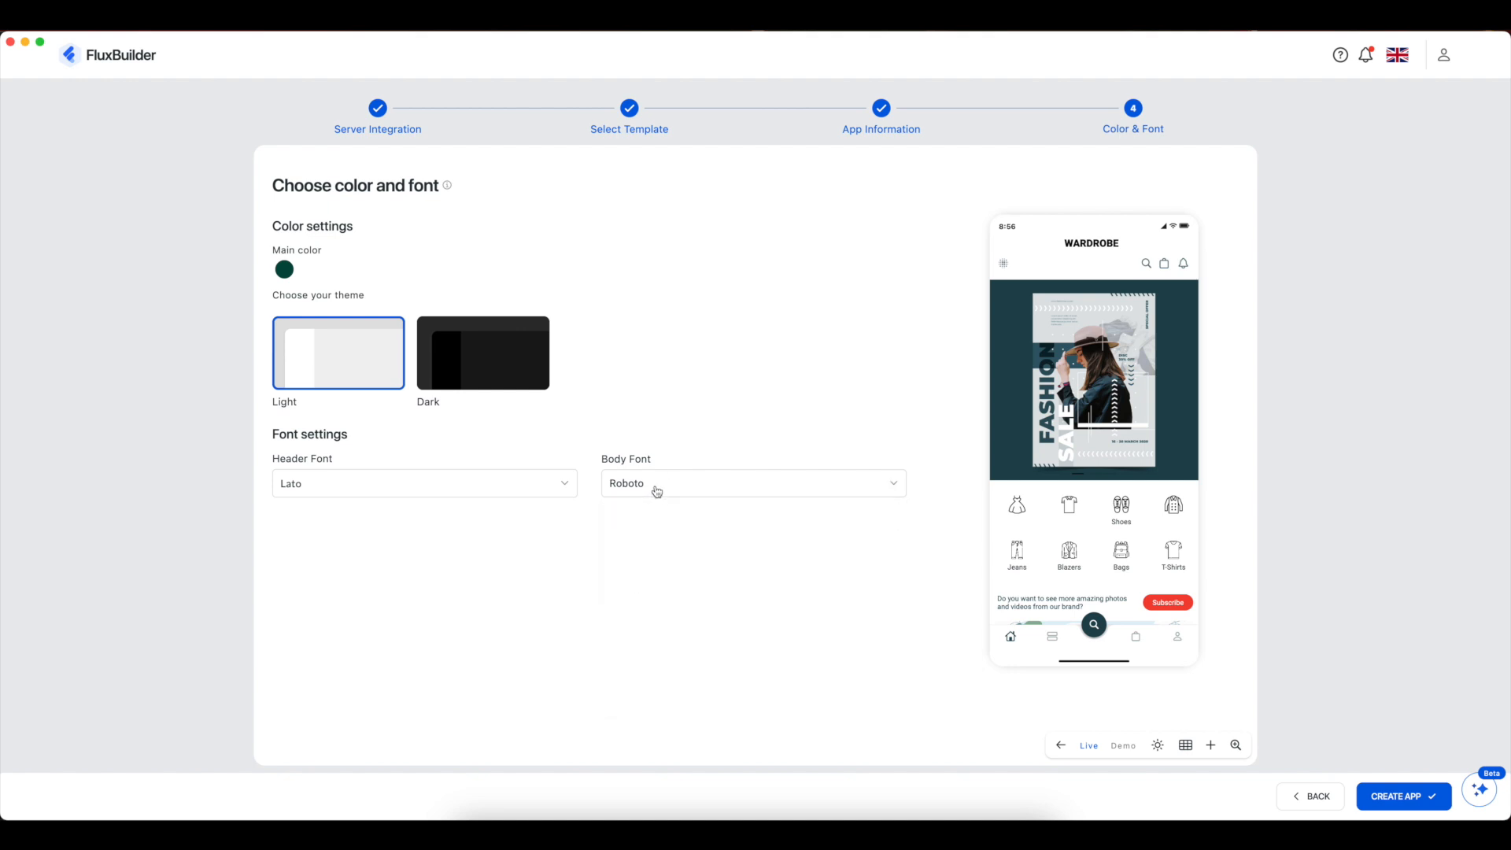
left_click(1402, 799)
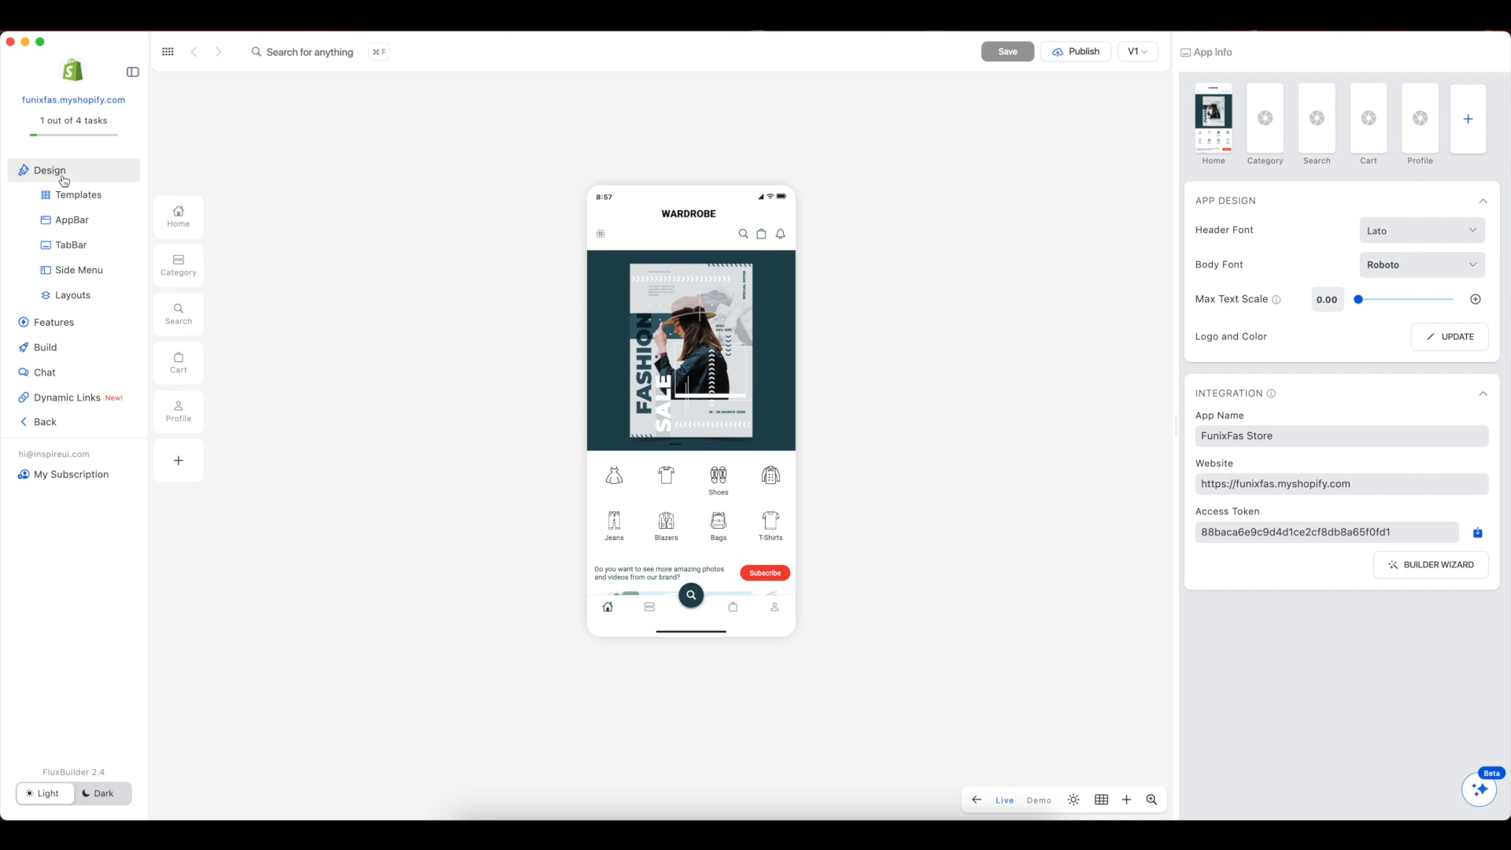
- View the Search tab, change the Cart tab's design layout to Page, and show the Profile tab's settings
left_click(188, 325)
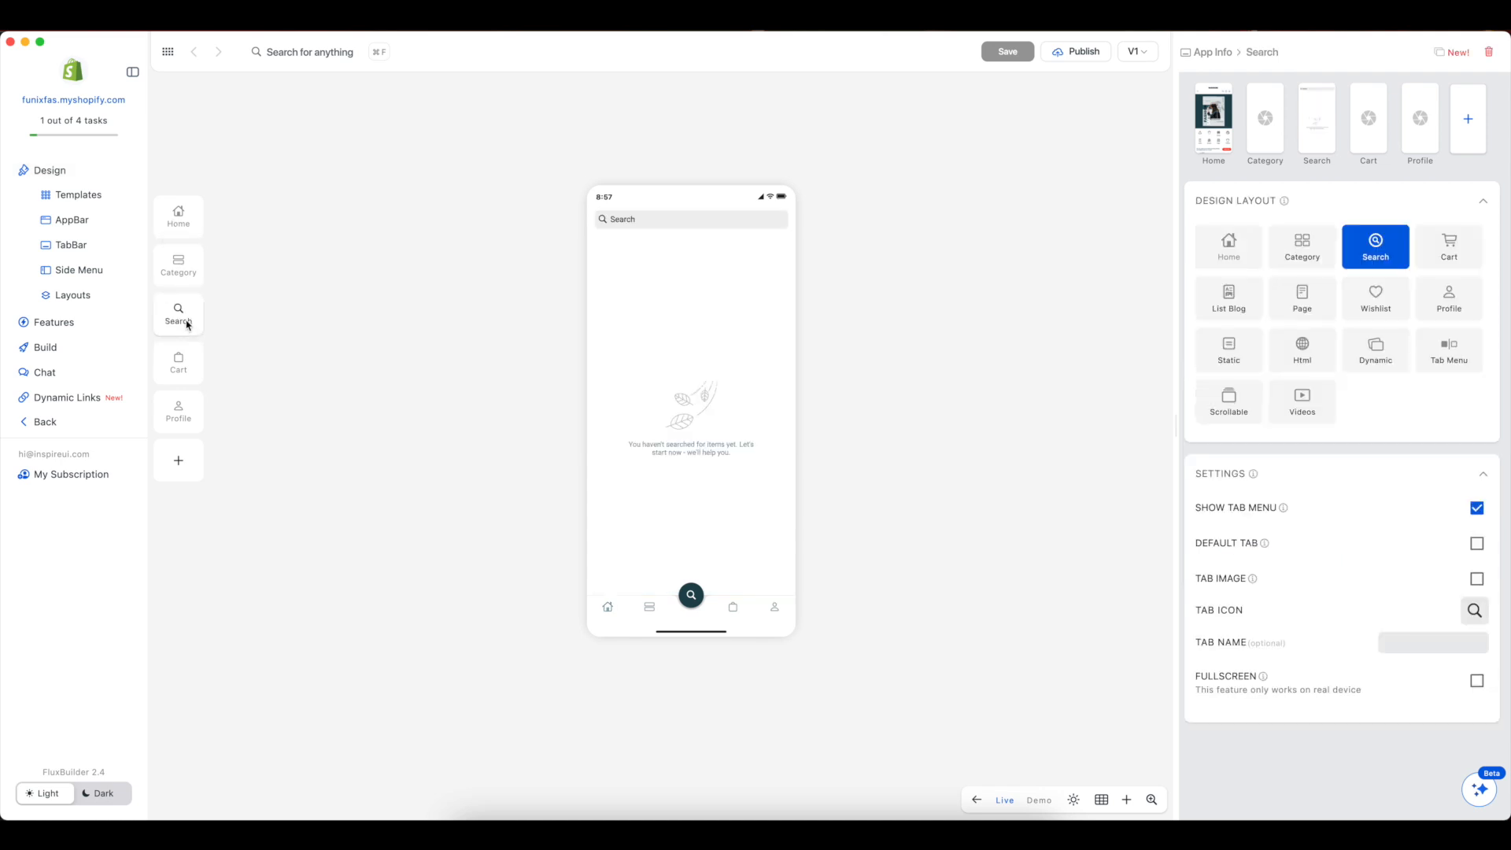
left_click(185, 366)
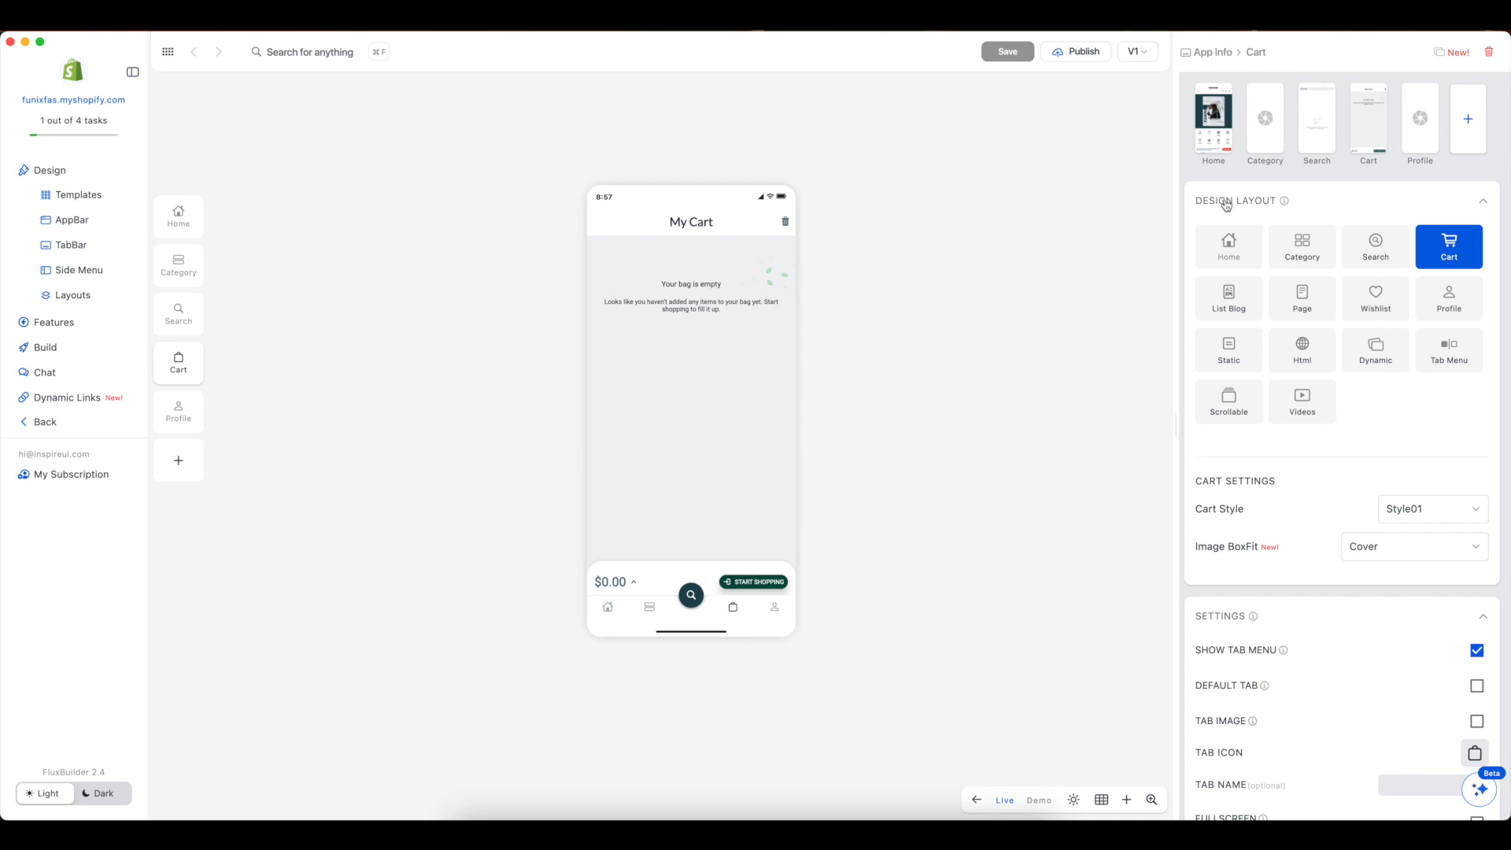
left_click(1302, 306)
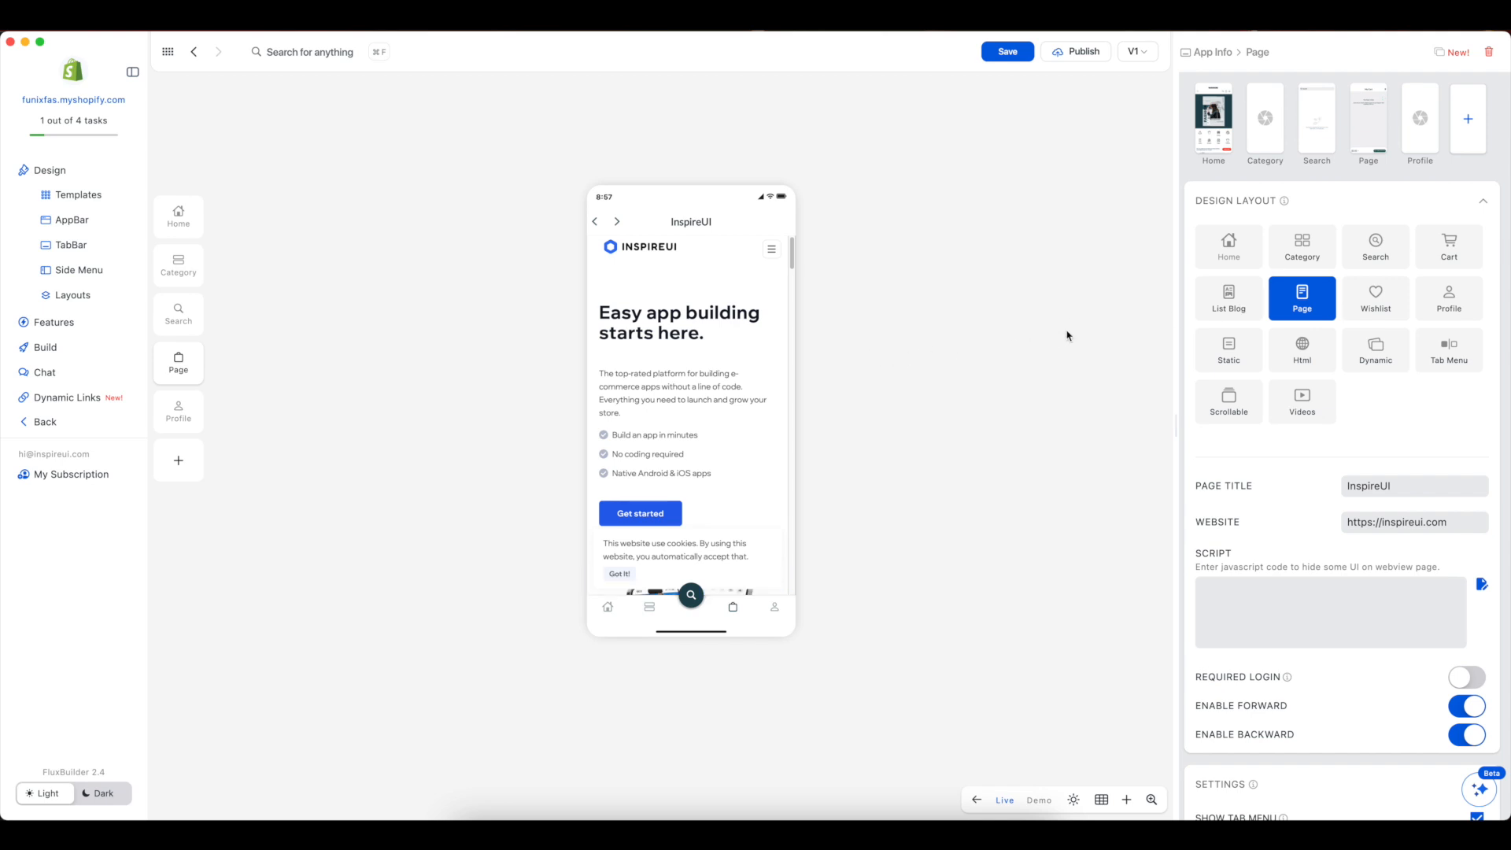
left_click(1421, 122)
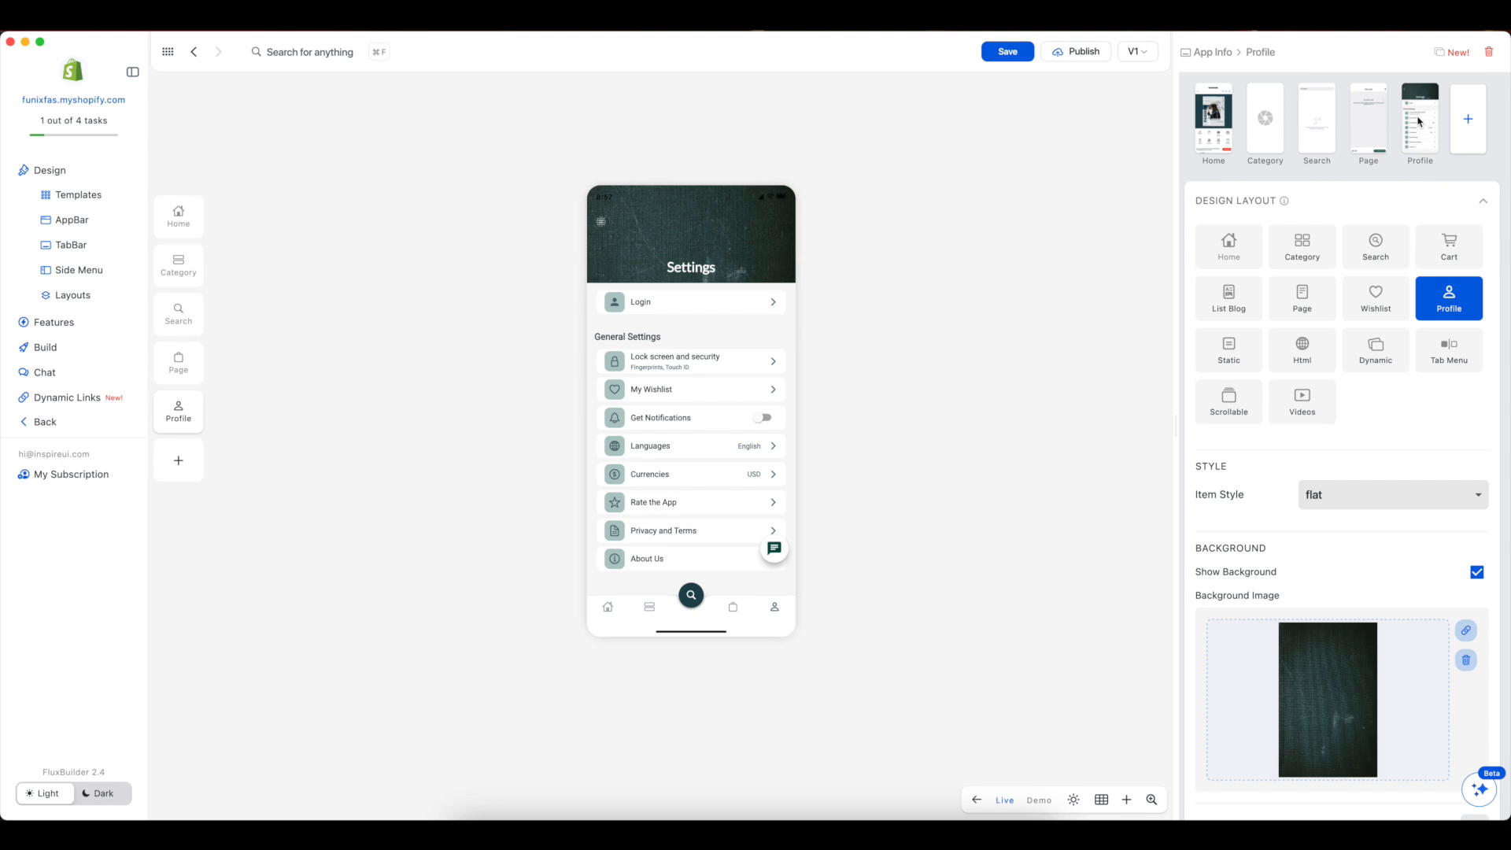
- Add a new tab with the Static layout and delete it again
left_click(1468, 124)
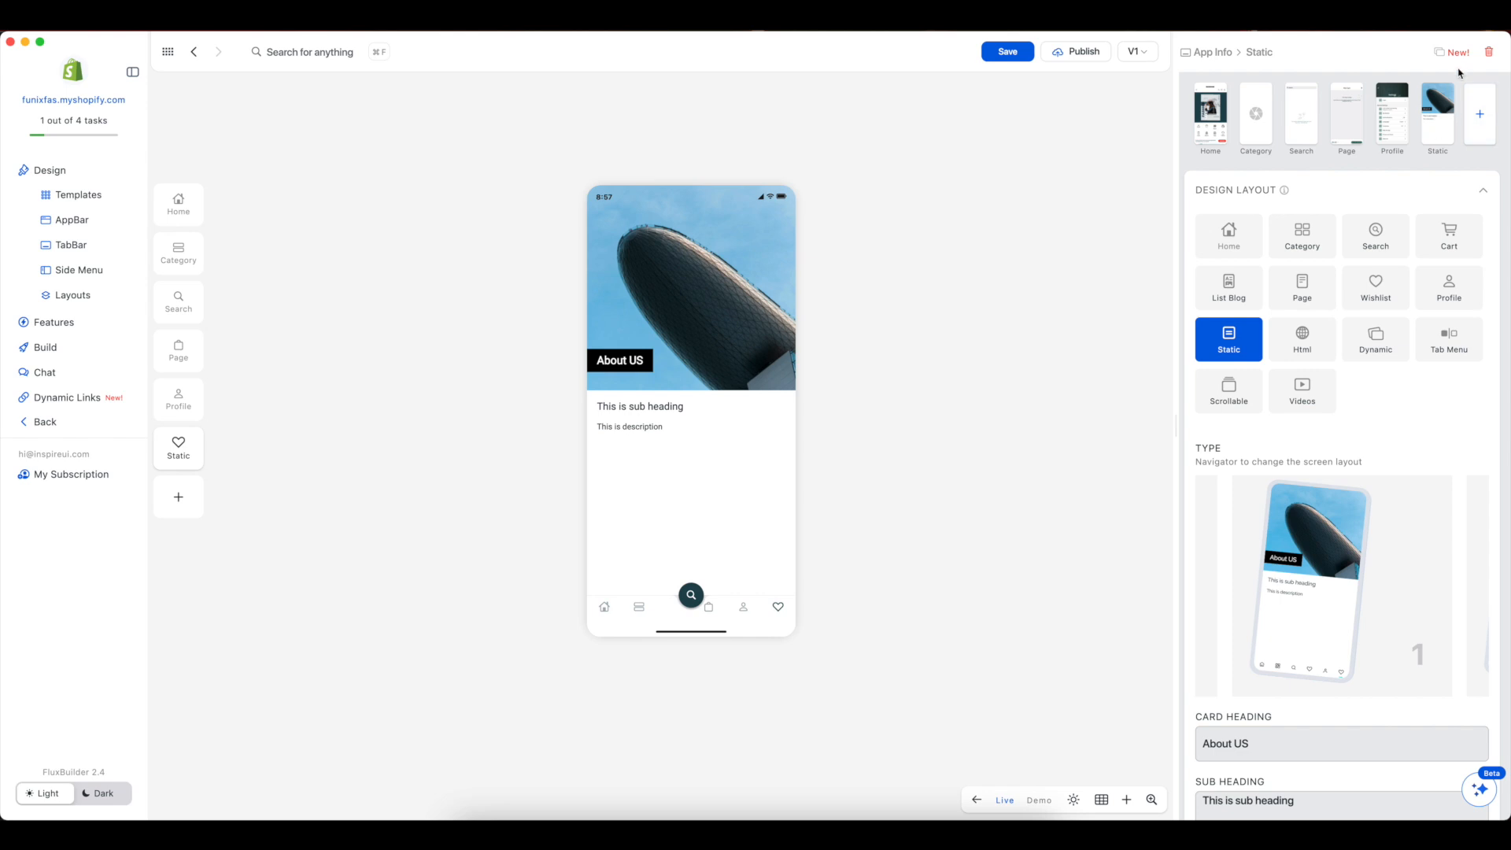
left_click(1488, 52)
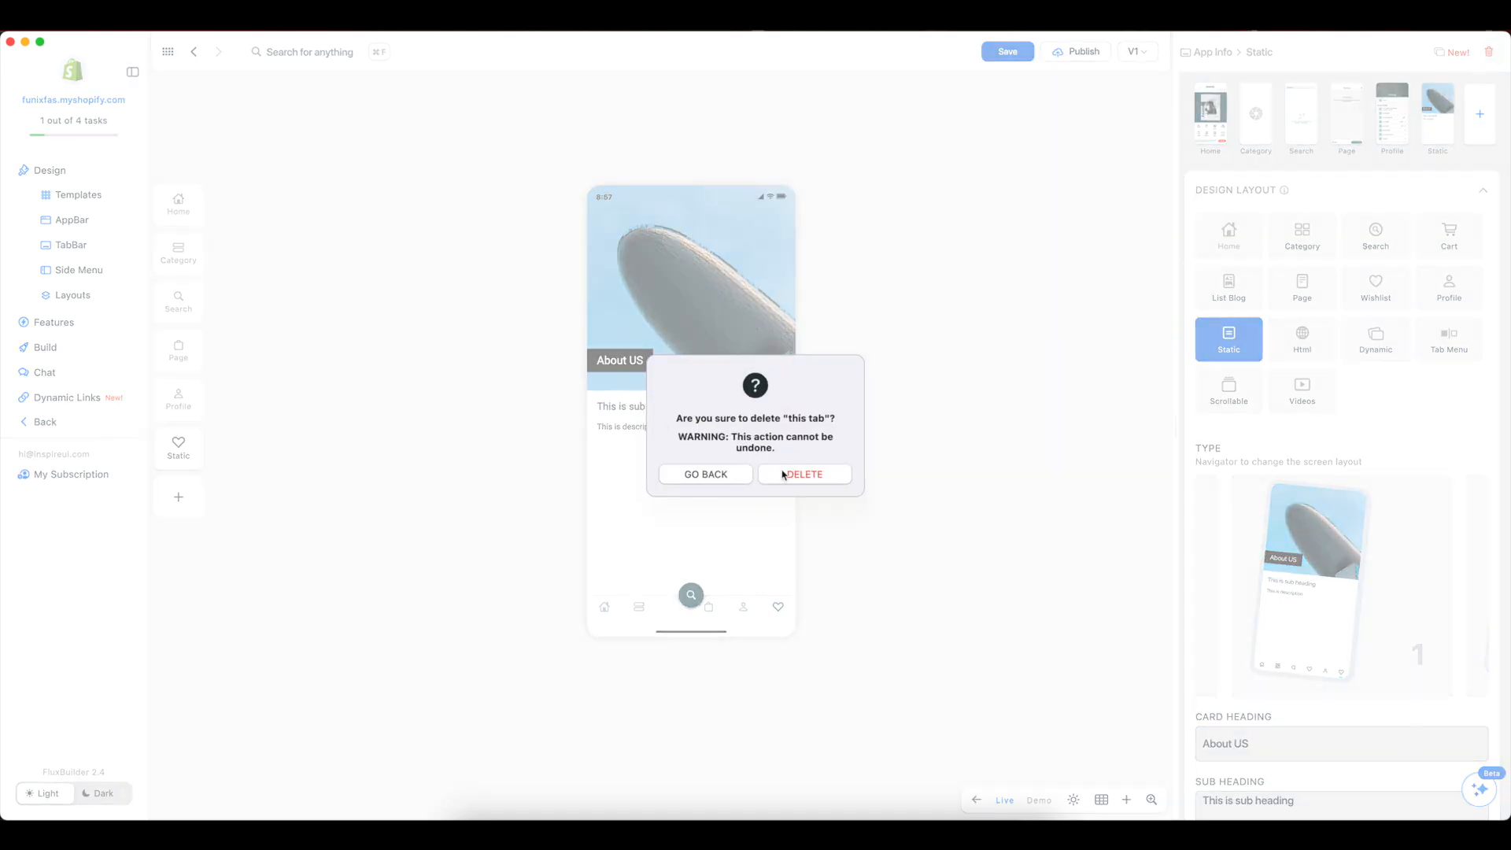
left_click(811, 475)
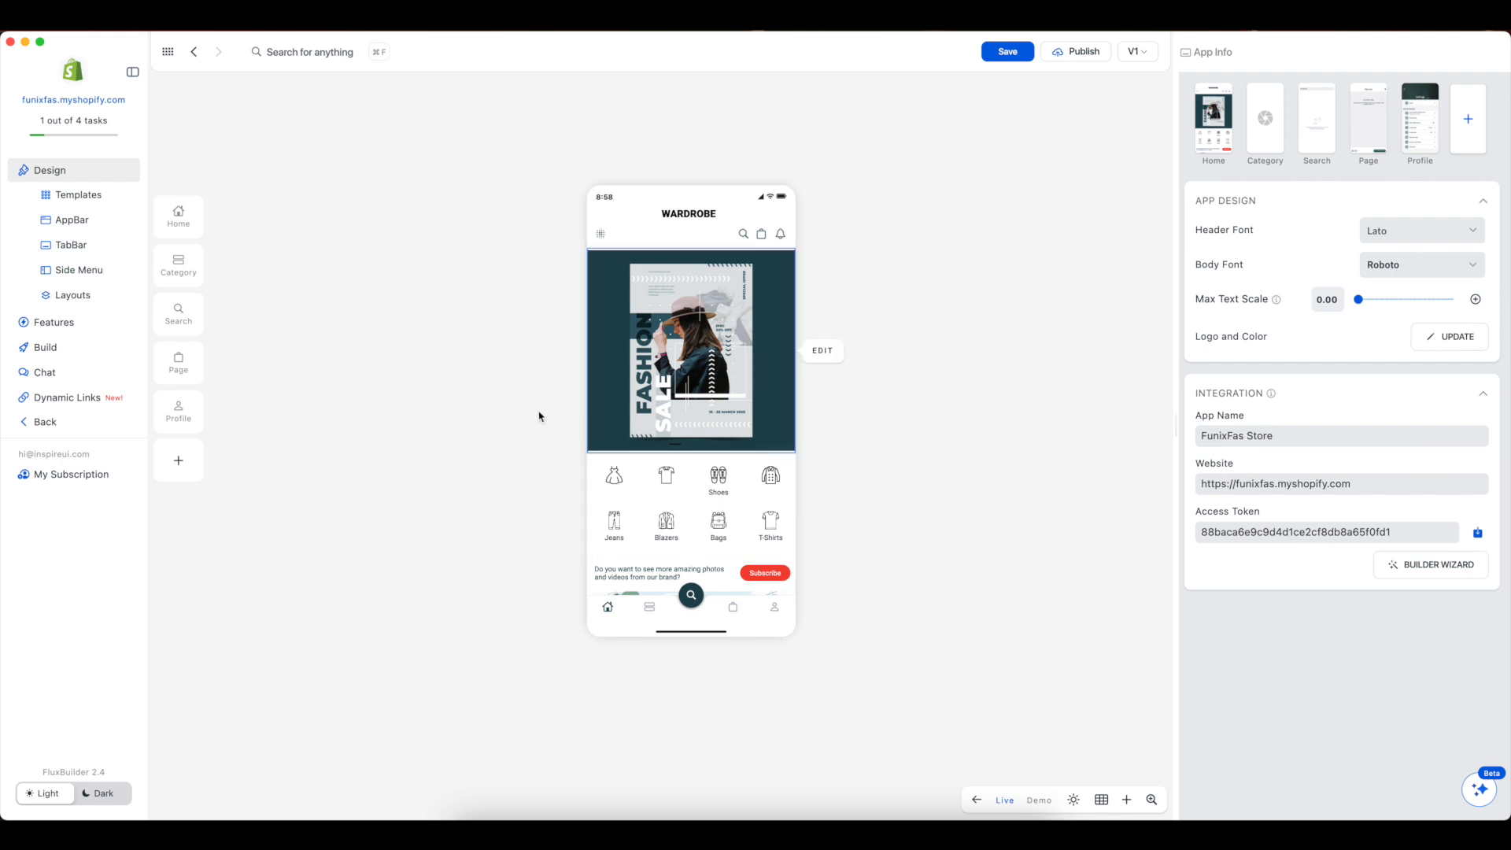
- Look through the Templates, AppBar, TabBar and Side Menu design settings
left_click(87, 202)
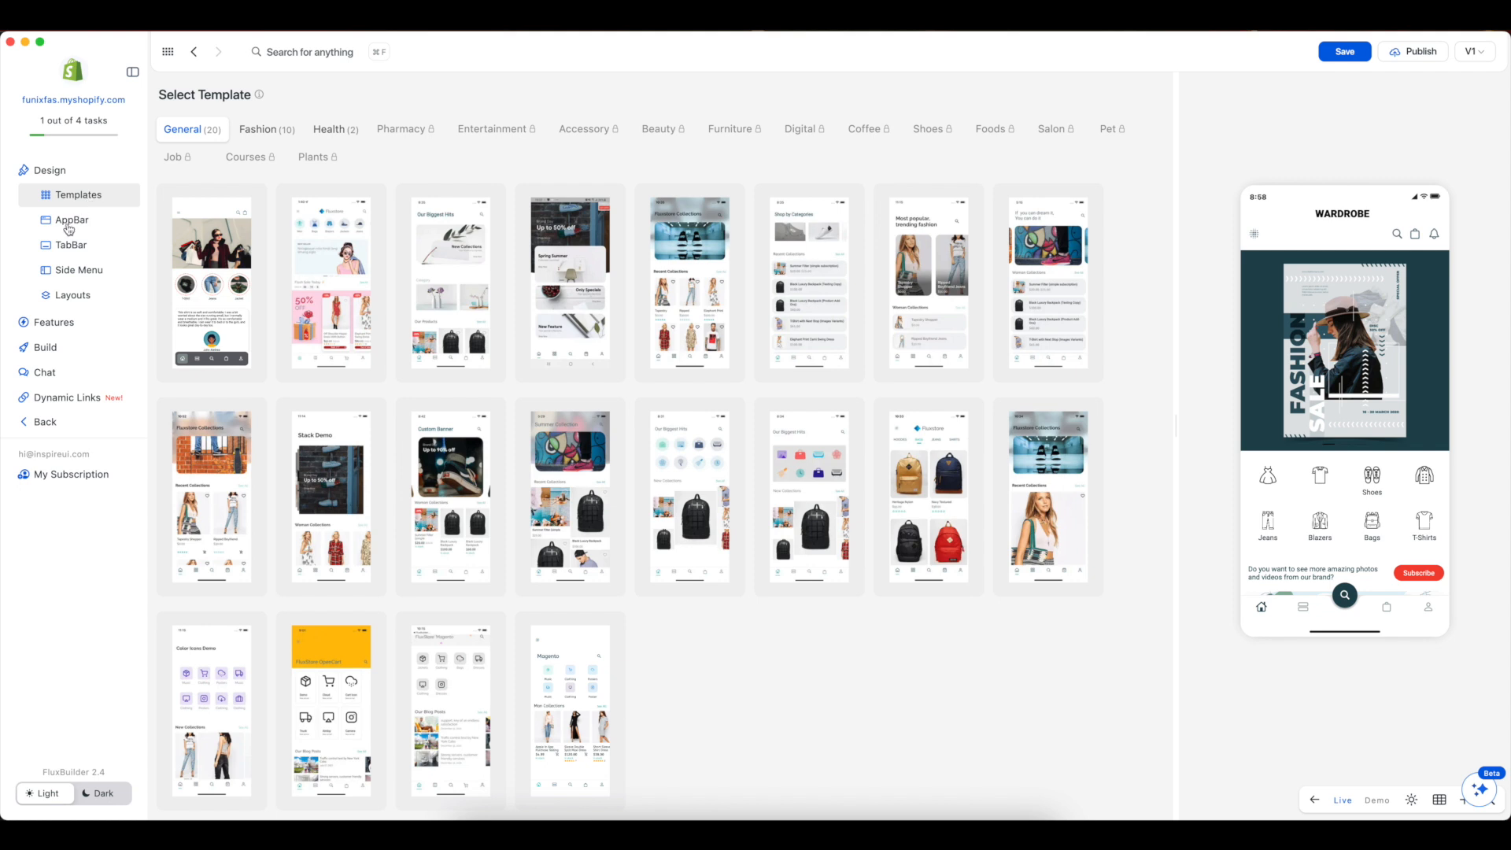
left_click(68, 226)
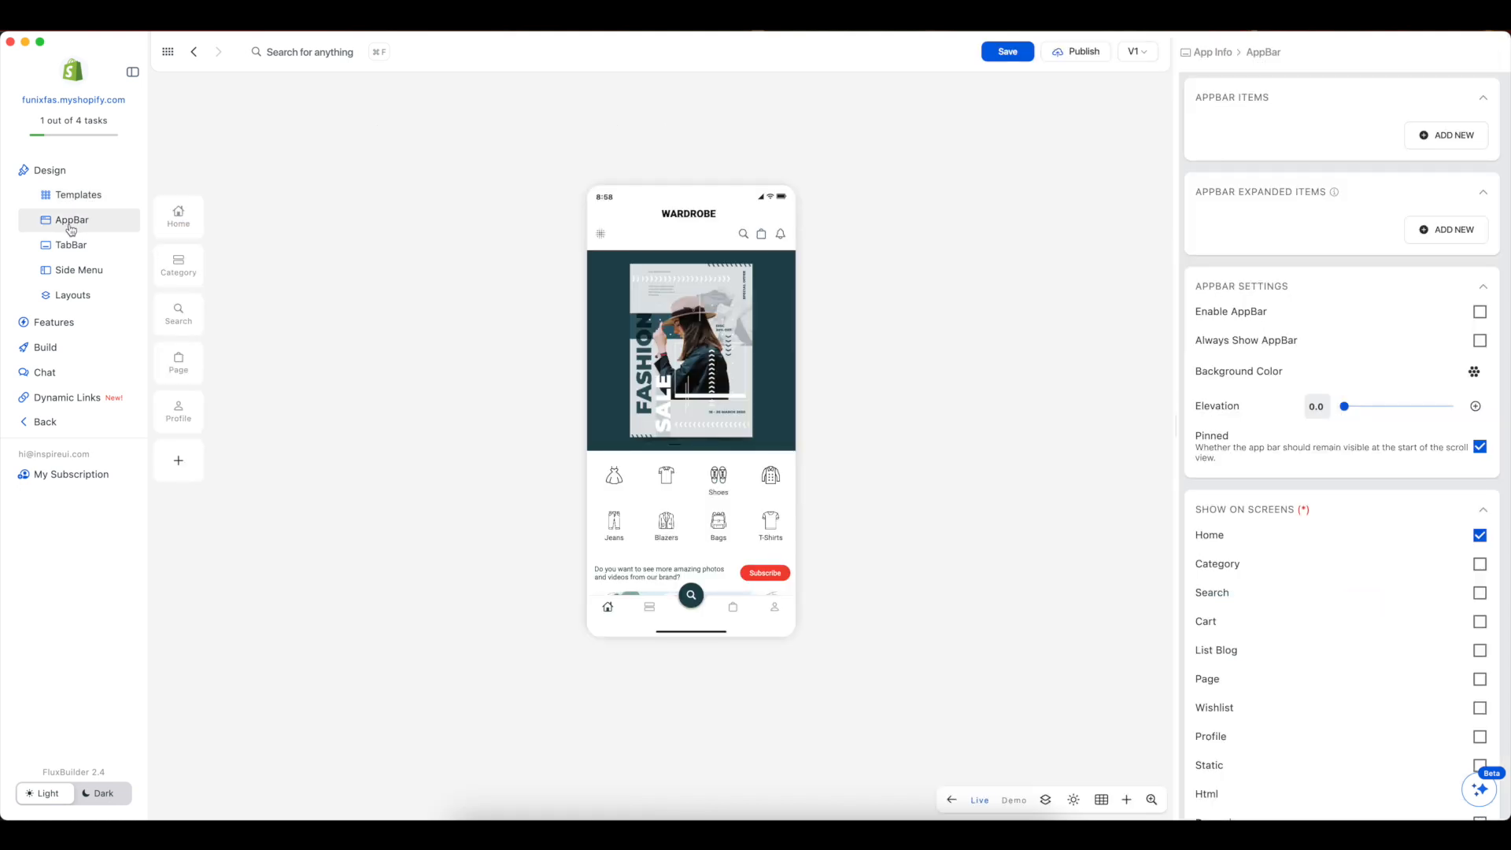
left_click(77, 252)
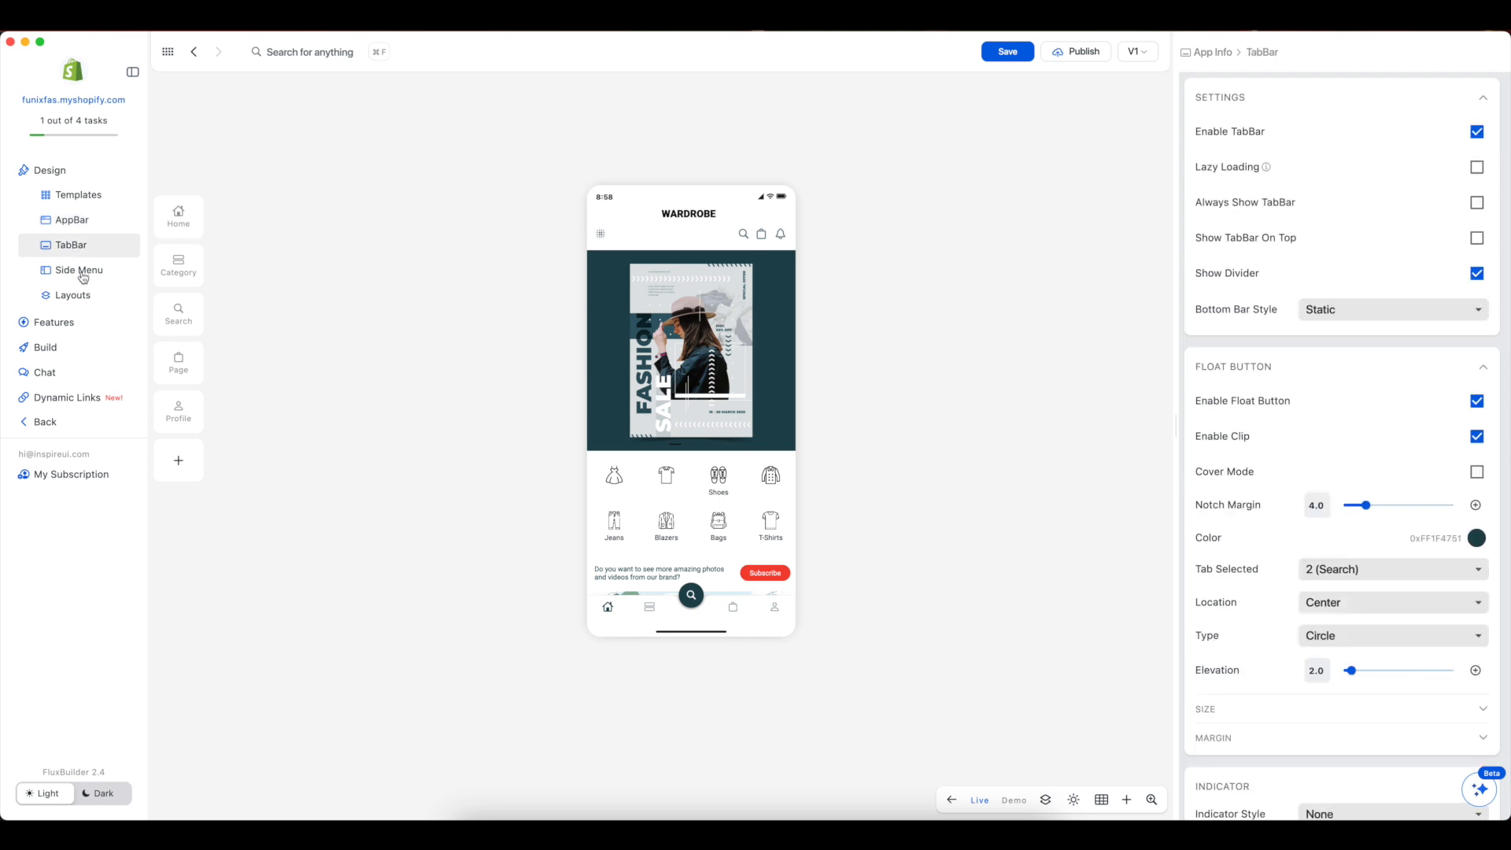
left_click(82, 278)
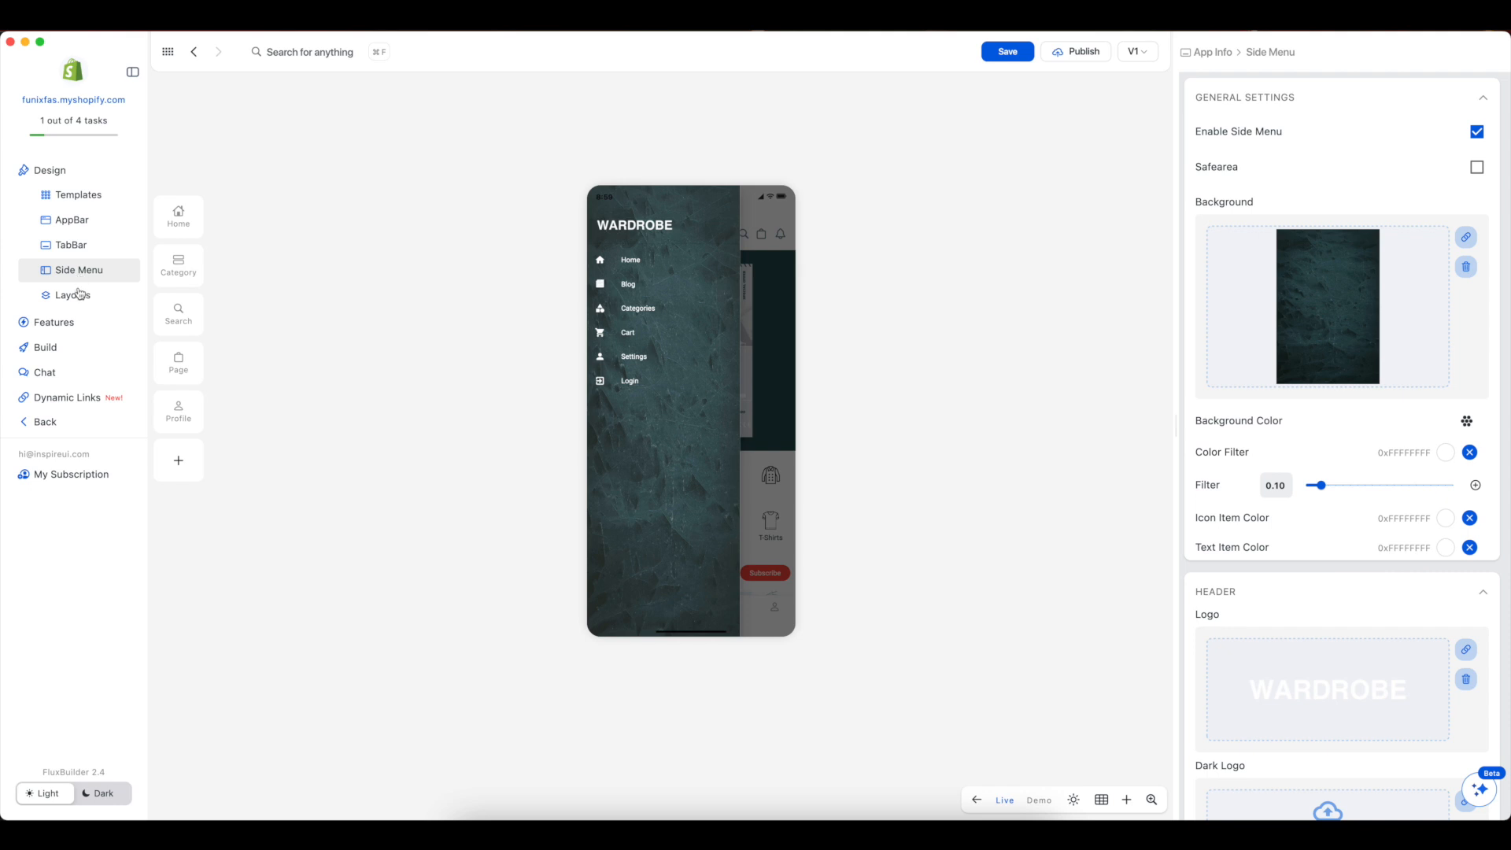
- Browse the layout categories and add the Button layout "Subscribe our youtube channel to get notifications" directly above the home screen's fashion banner
left_click(79, 298)
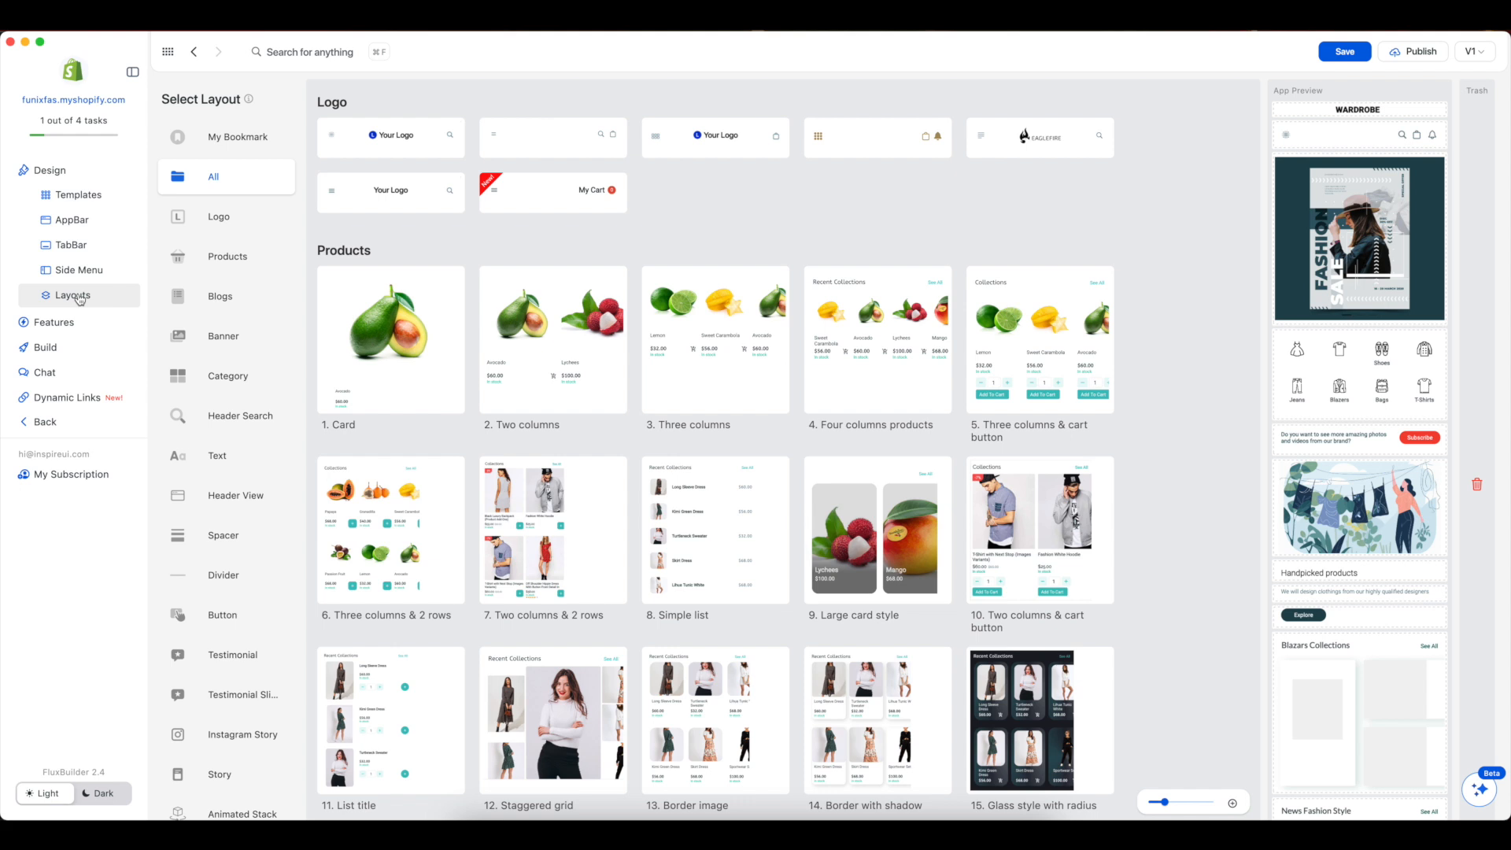
left_click(223, 538)
left_click(223, 575)
left_click(221, 616)
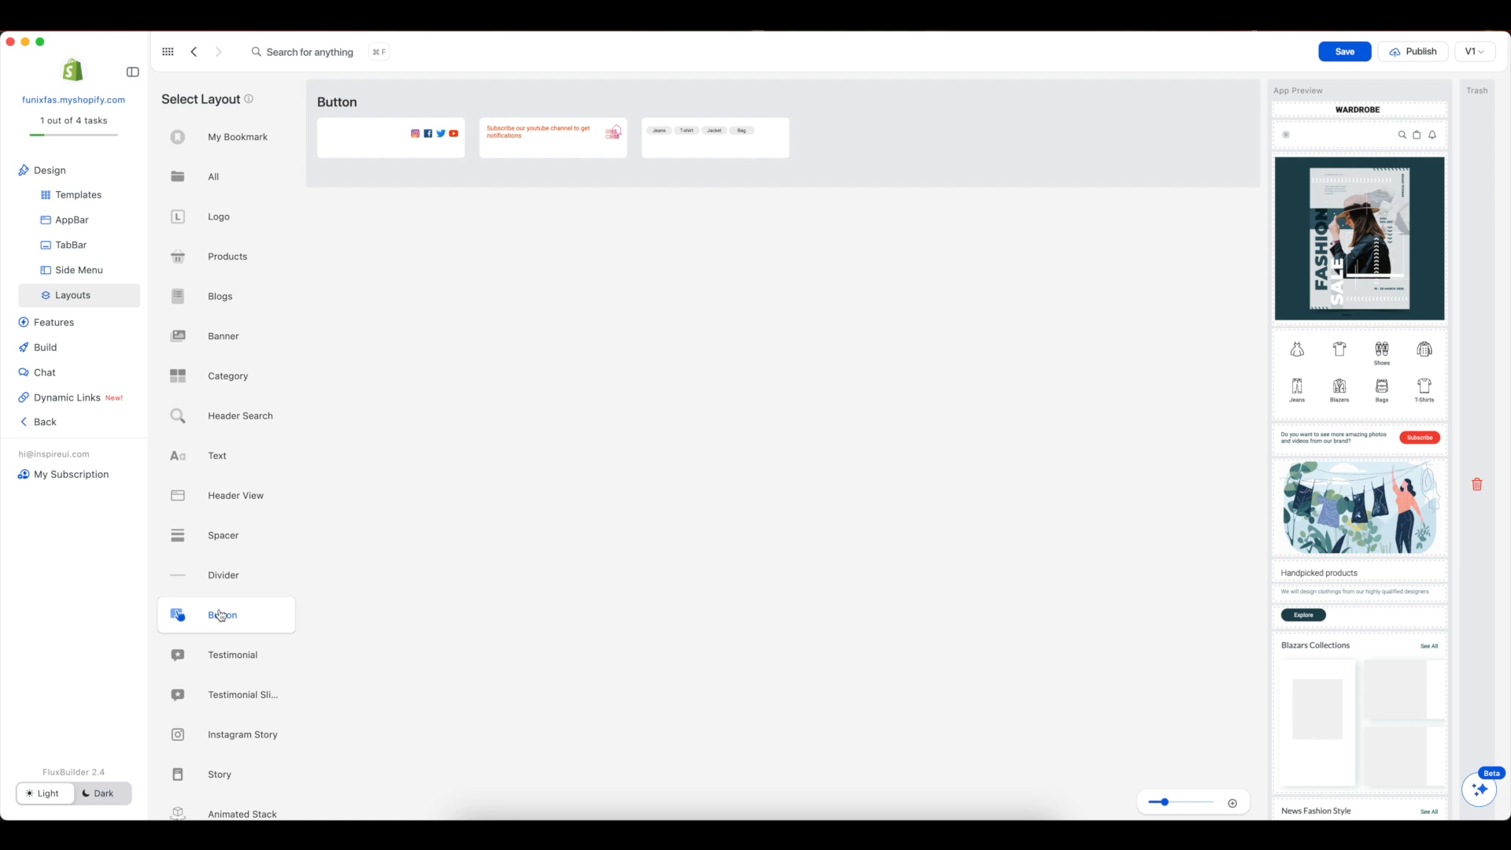
left_click_drag(558, 136, 1343, 162)
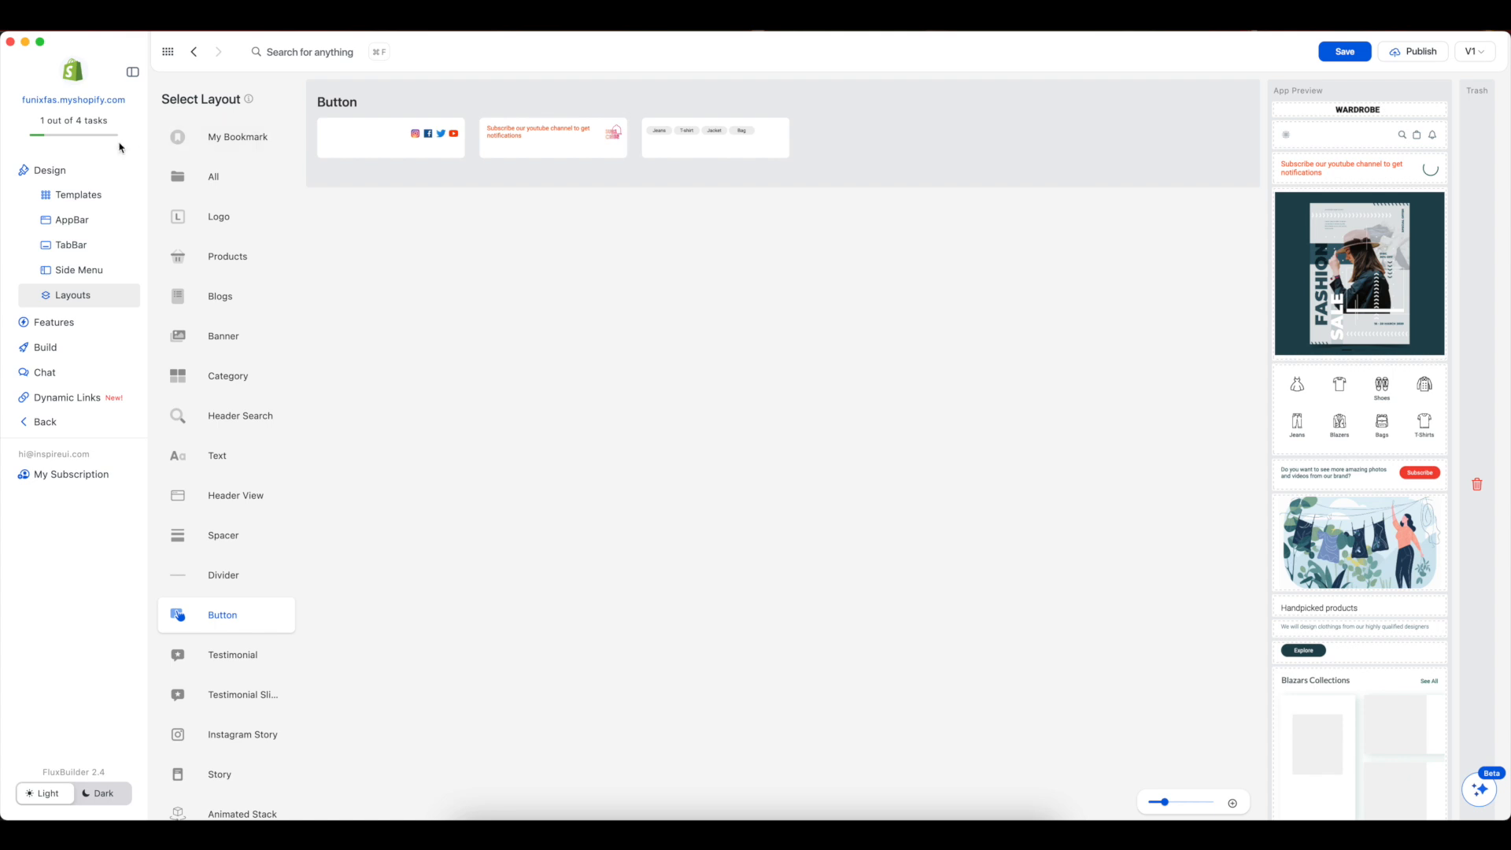
- Preview the home screen in Design with the side menu closed, and open the fashion banner's image settings
left_click(66, 172)
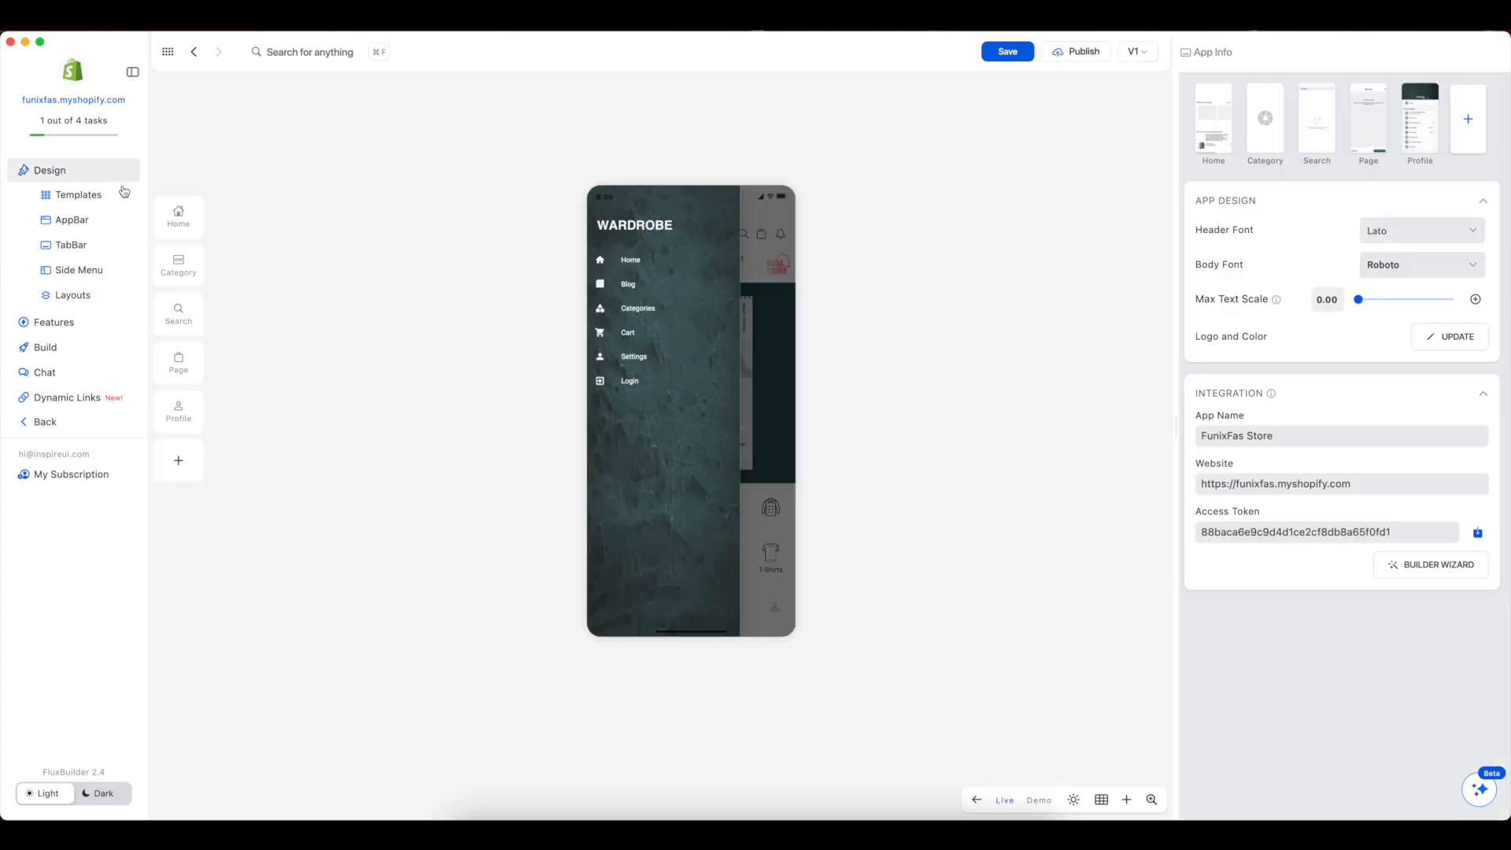
left_click(782, 322)
mouse_move(653, 265)
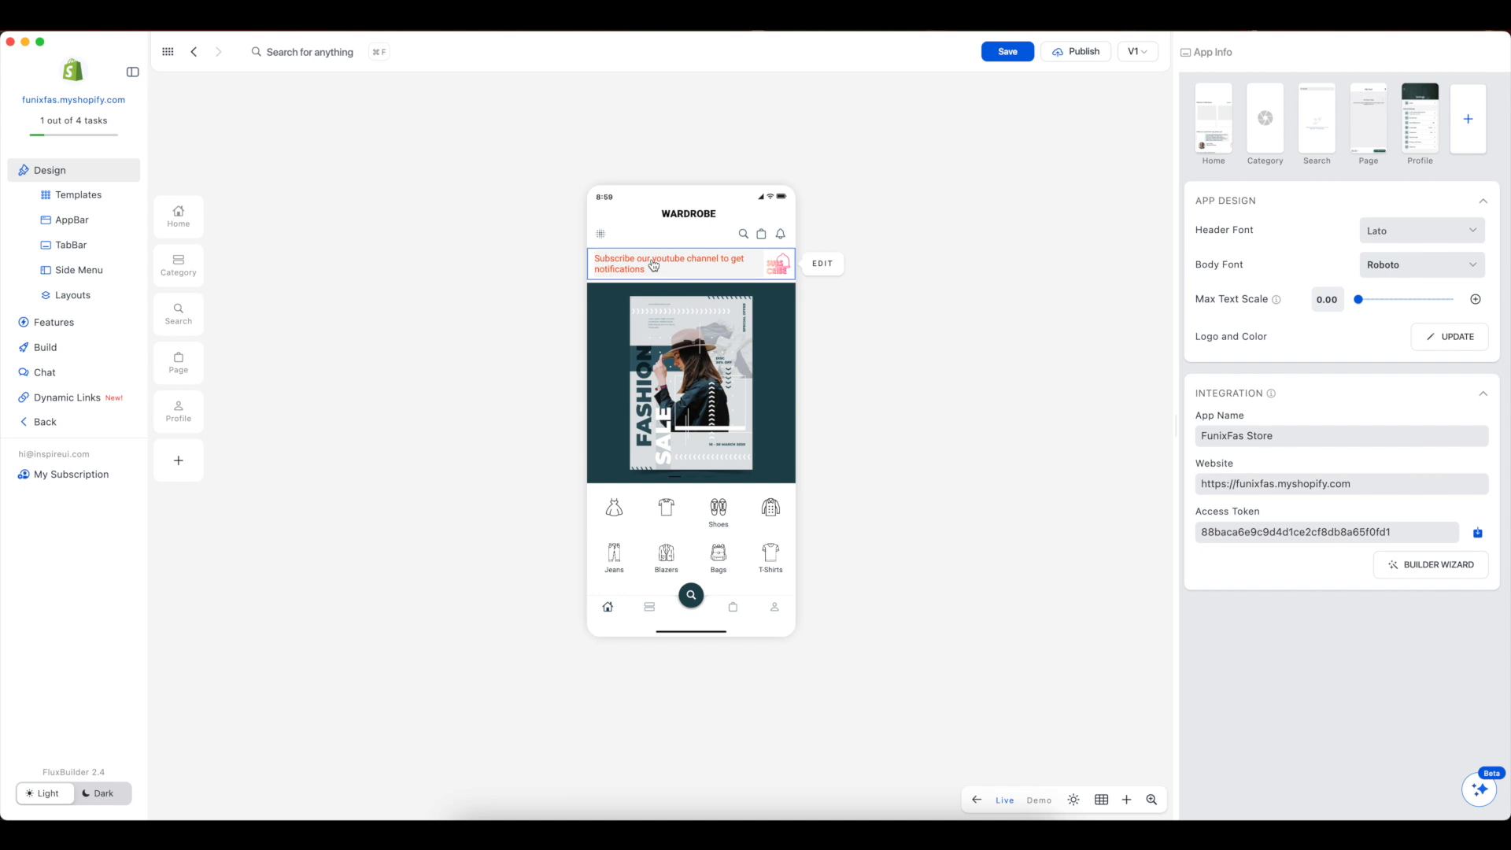
left_click(827, 387)
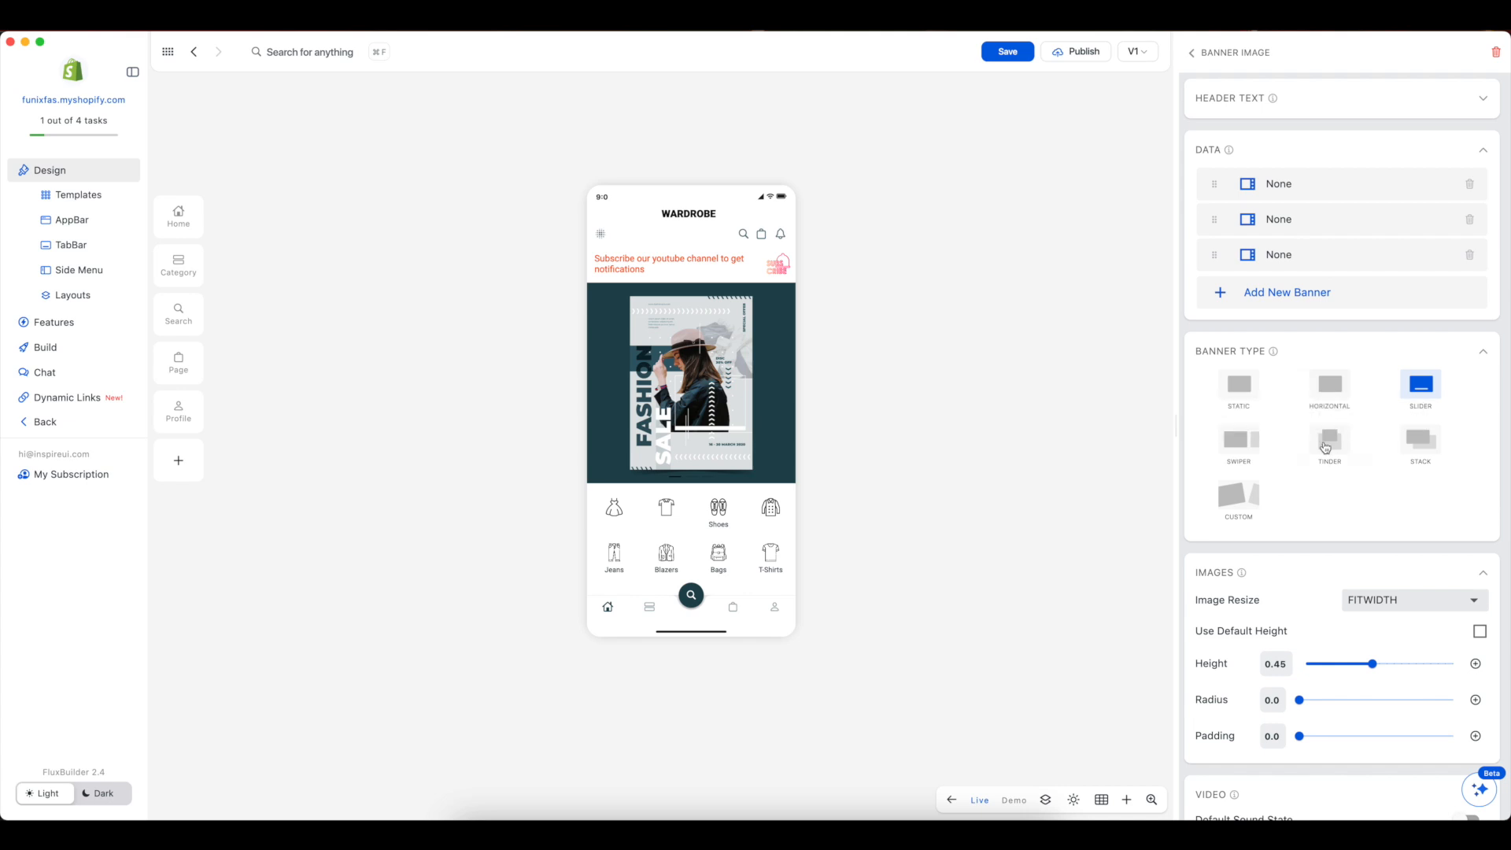
- Review the Home tab's layout list and highlight its Category section in the app preview
left_click(167, 222)
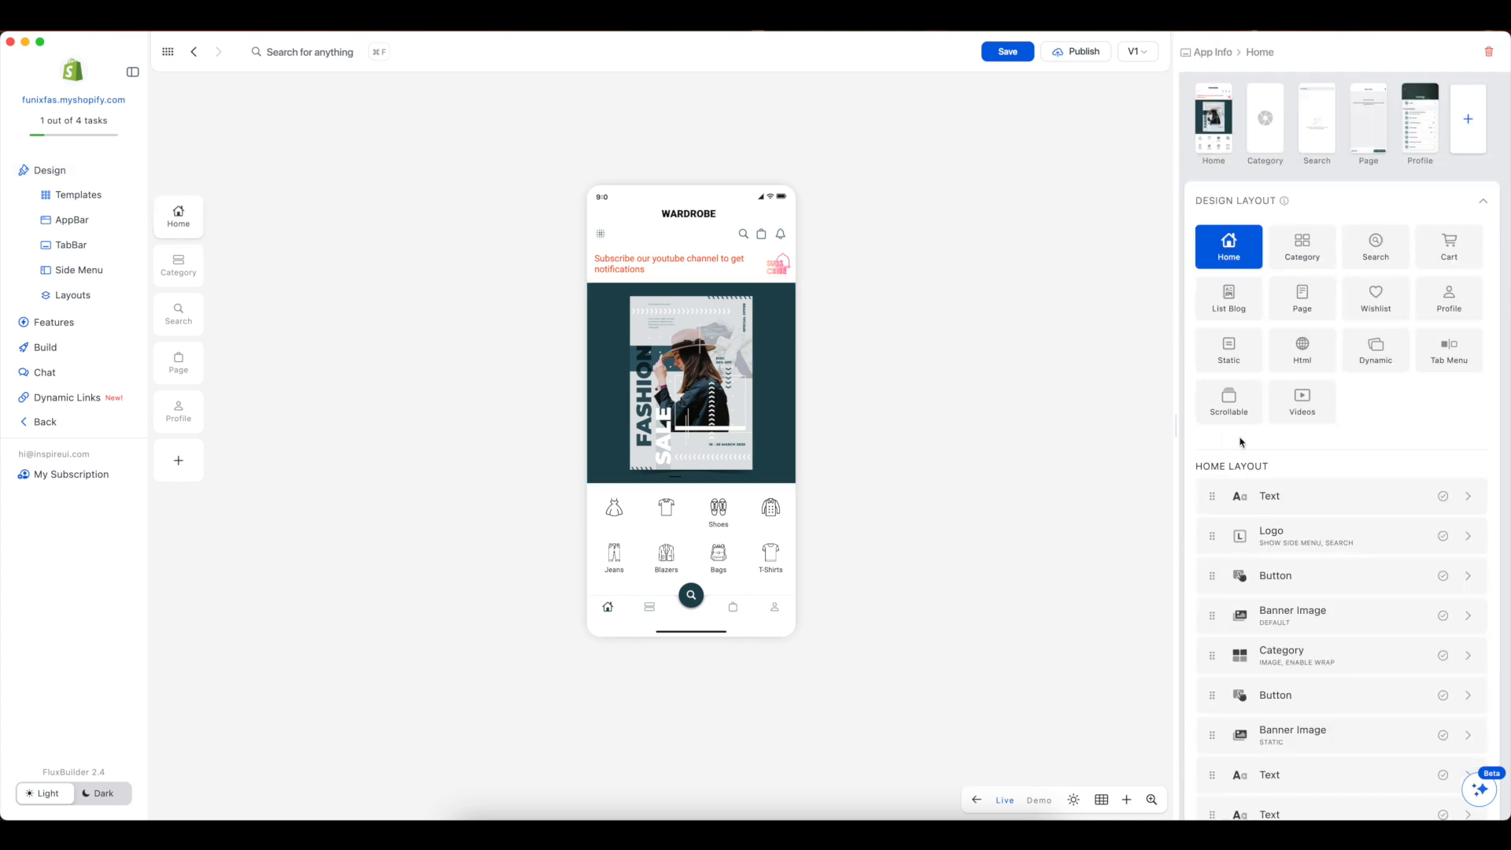
scroll(1250, 445, "down", 5)
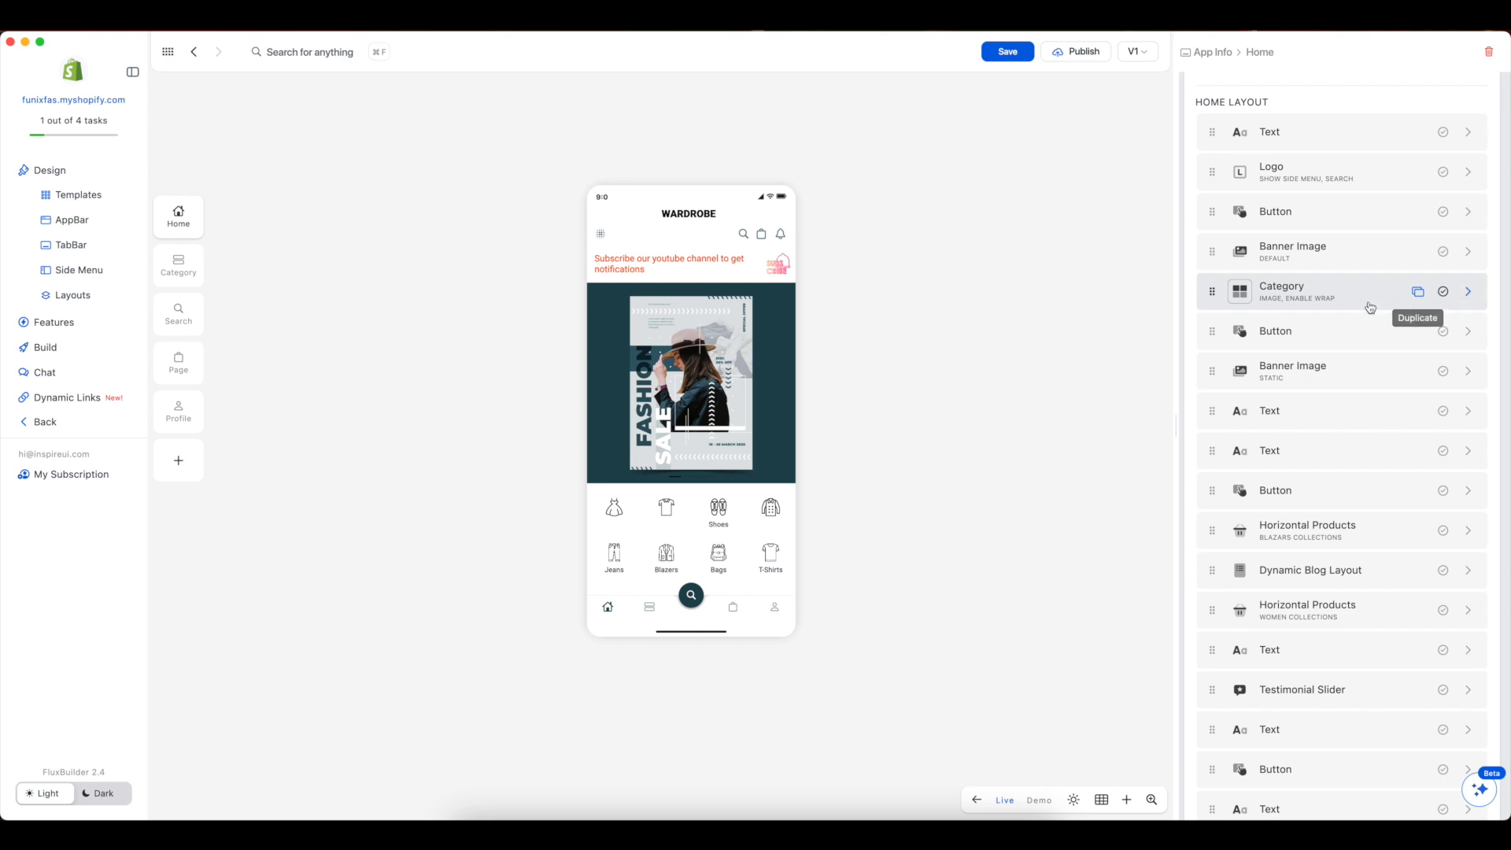
left_click(1247, 297)
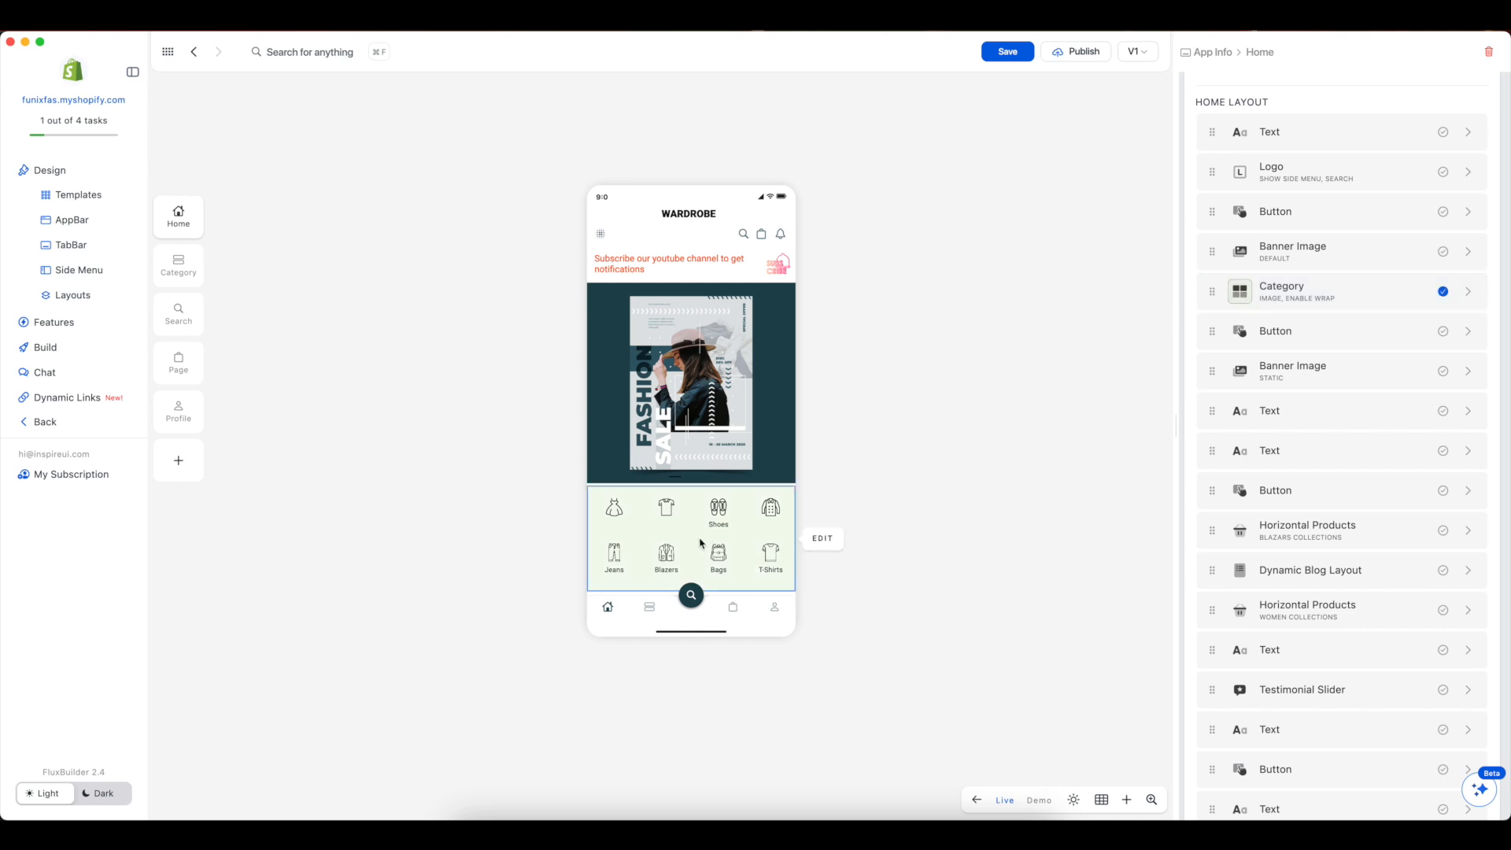
scroll(699, 541, "down", 2)
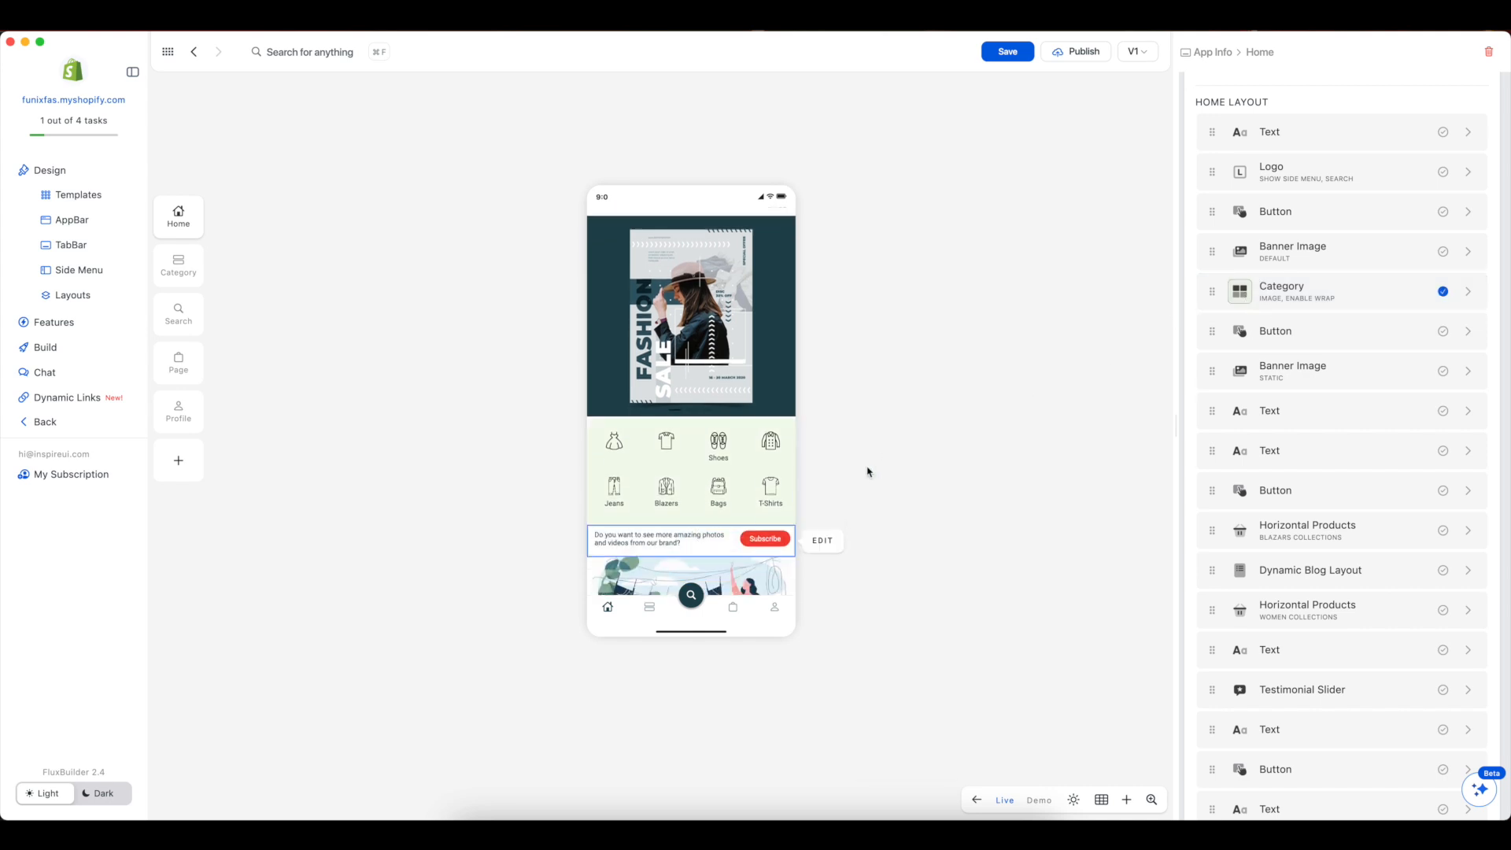
- Try the wrap mode and horizontal padding settings of the Home tab's Category section
left_click(1467, 292)
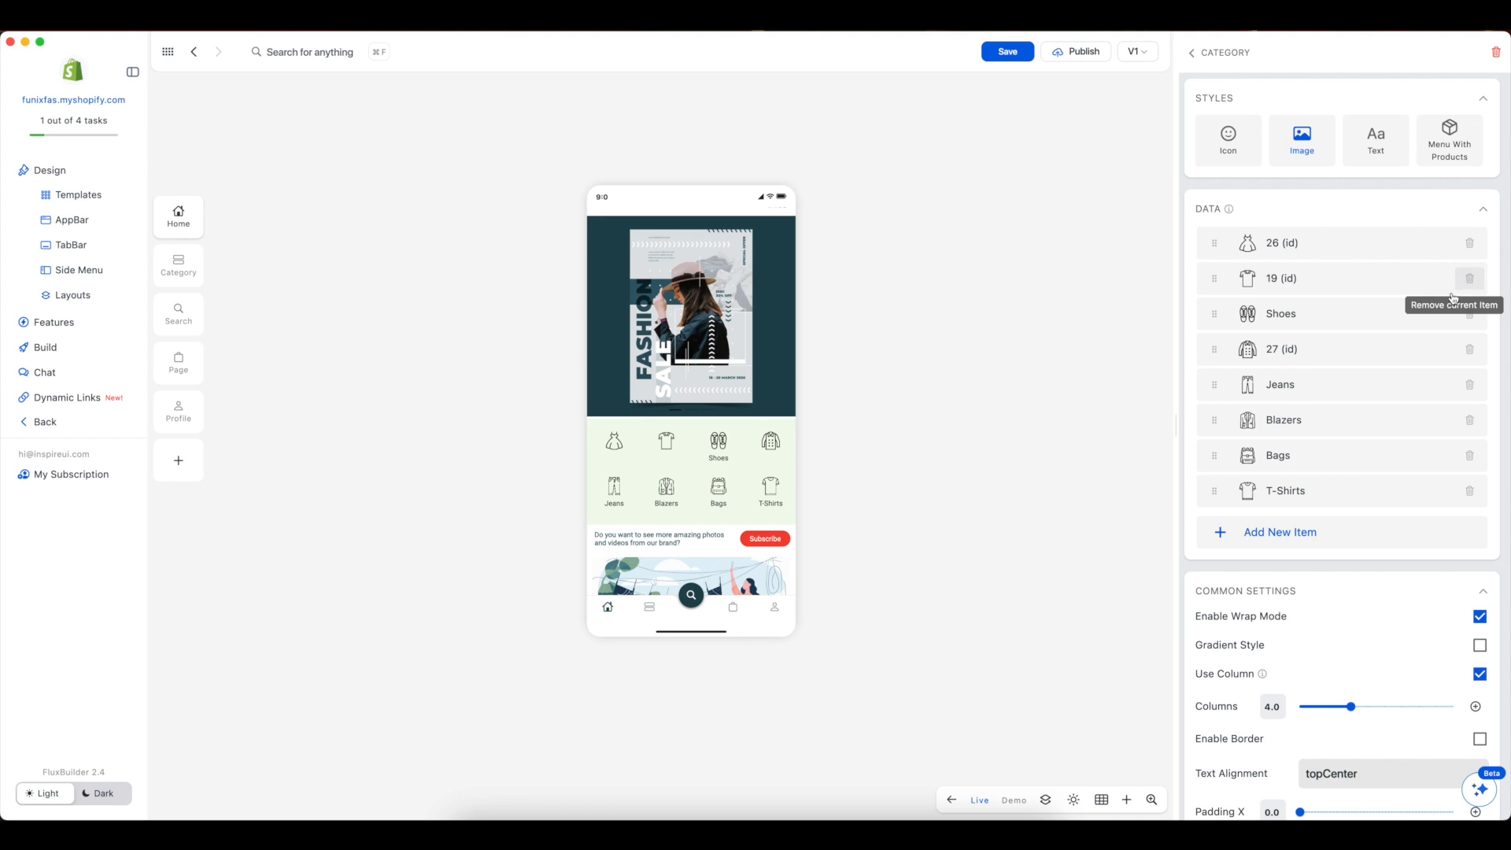
left_click(1479, 617)
left_click(1479, 618)
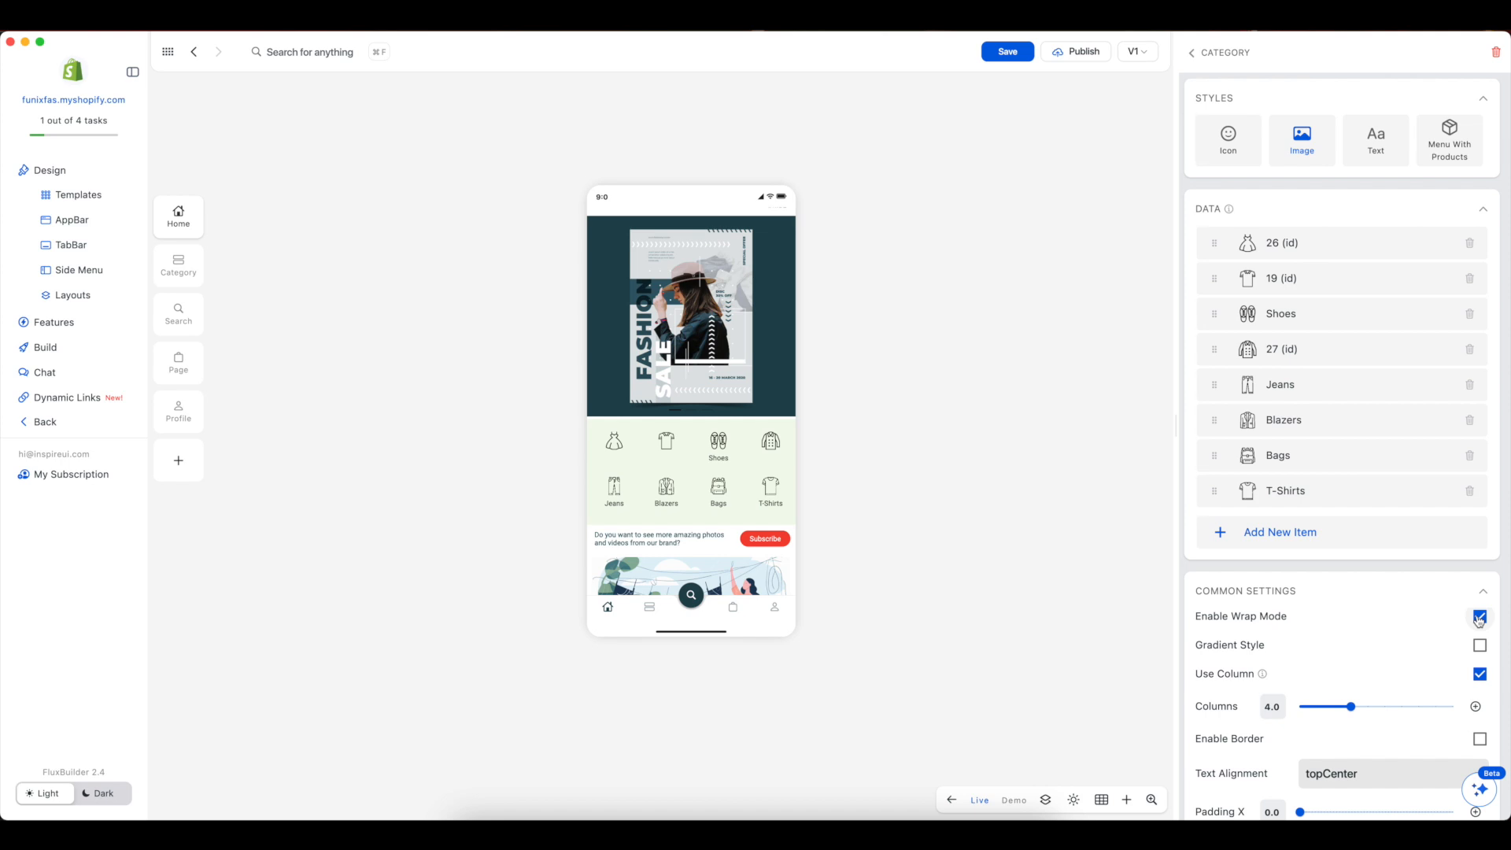
scroll(1478, 620, "down", 8)
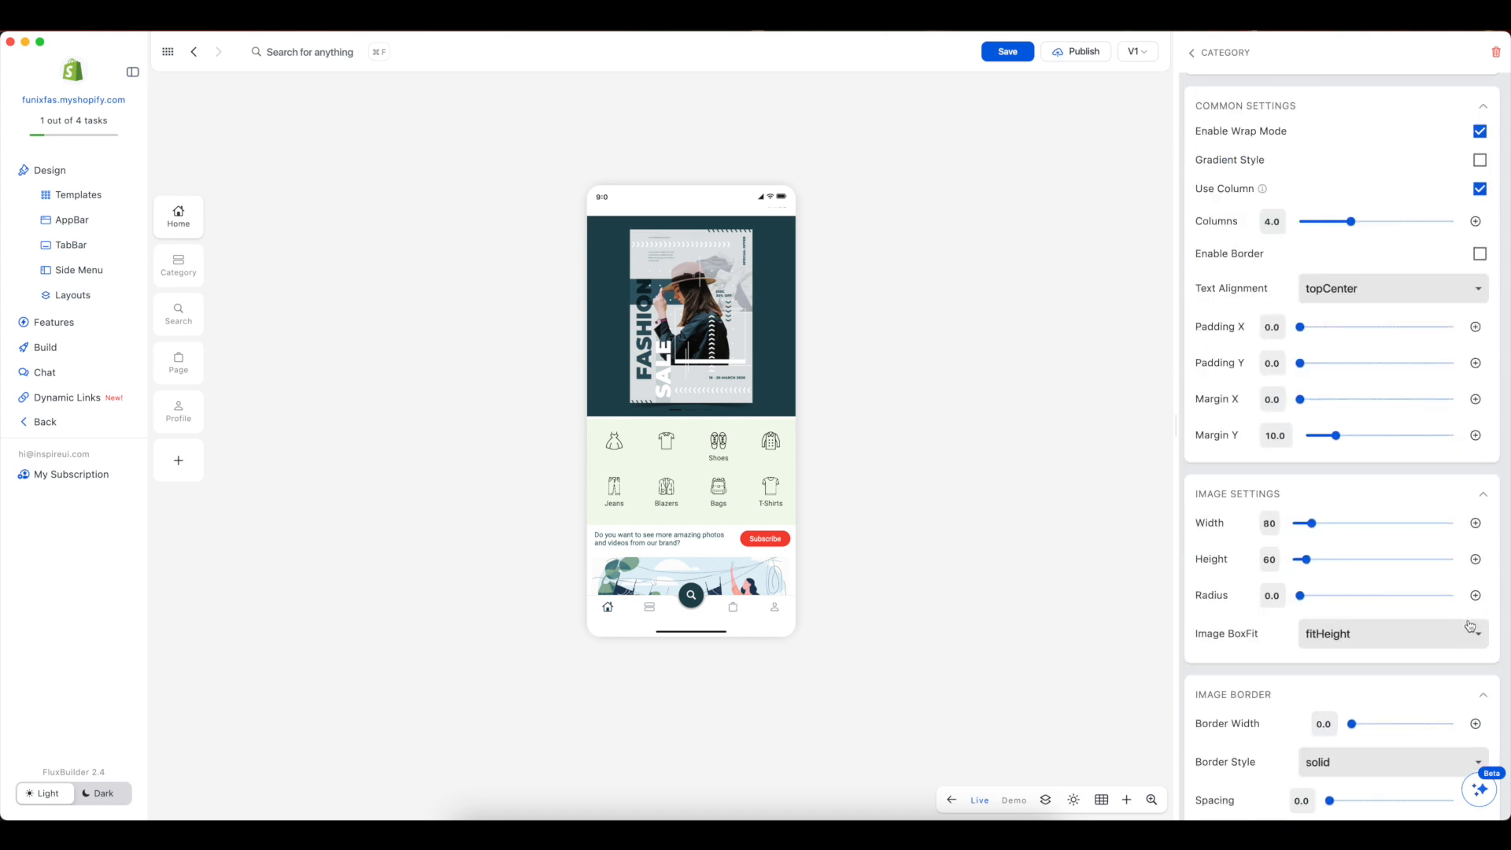
left_click_drag(1300, 327, 1300, 365)
left_click(1300, 331)
- Look through the Shopify app features by Integration, Customization and Release, and scan the full feature list
left_click(79, 327)
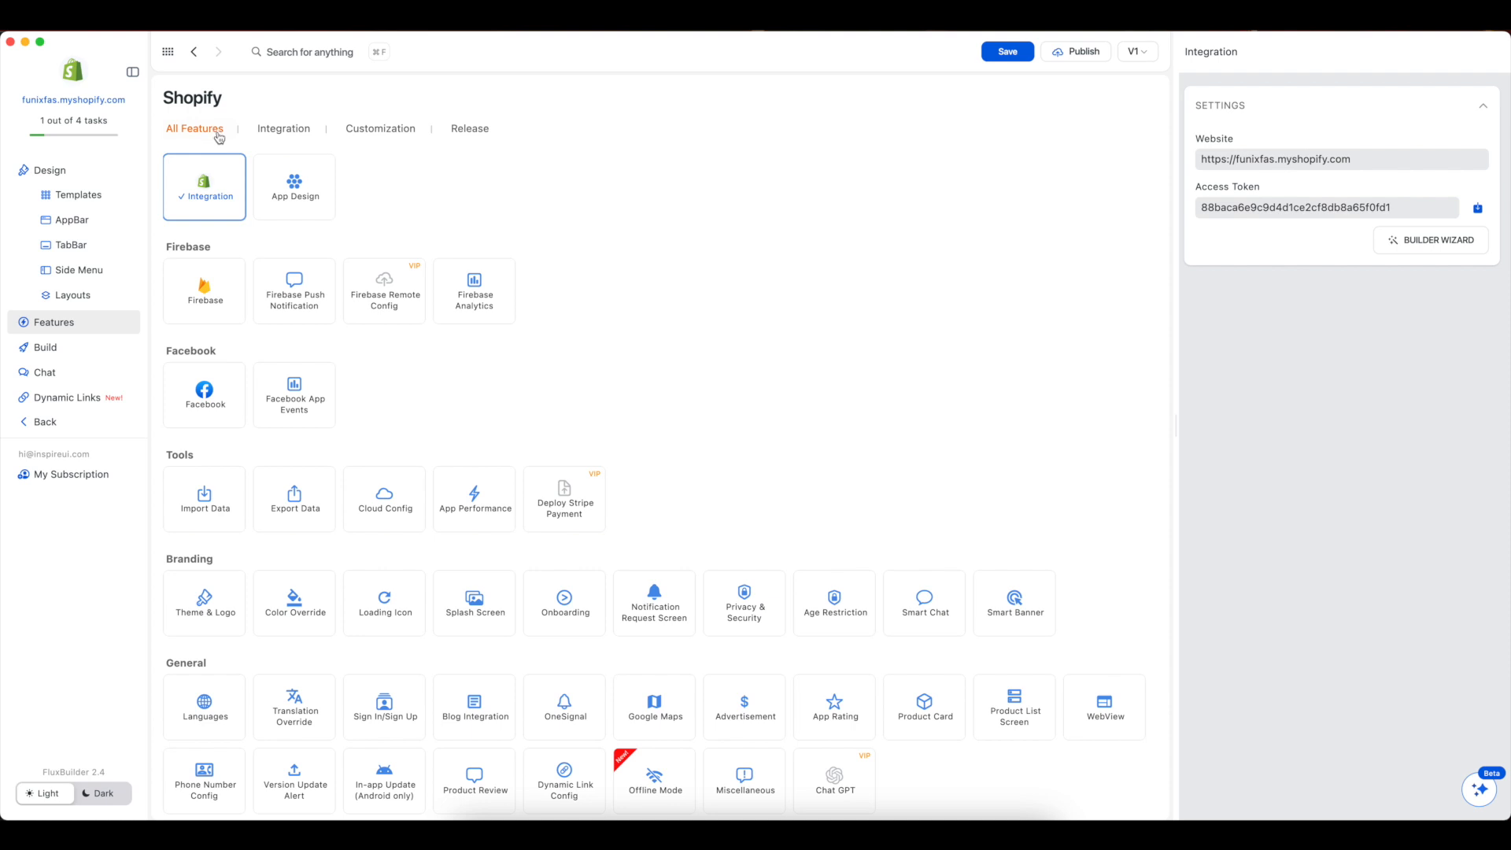
left_click(286, 131)
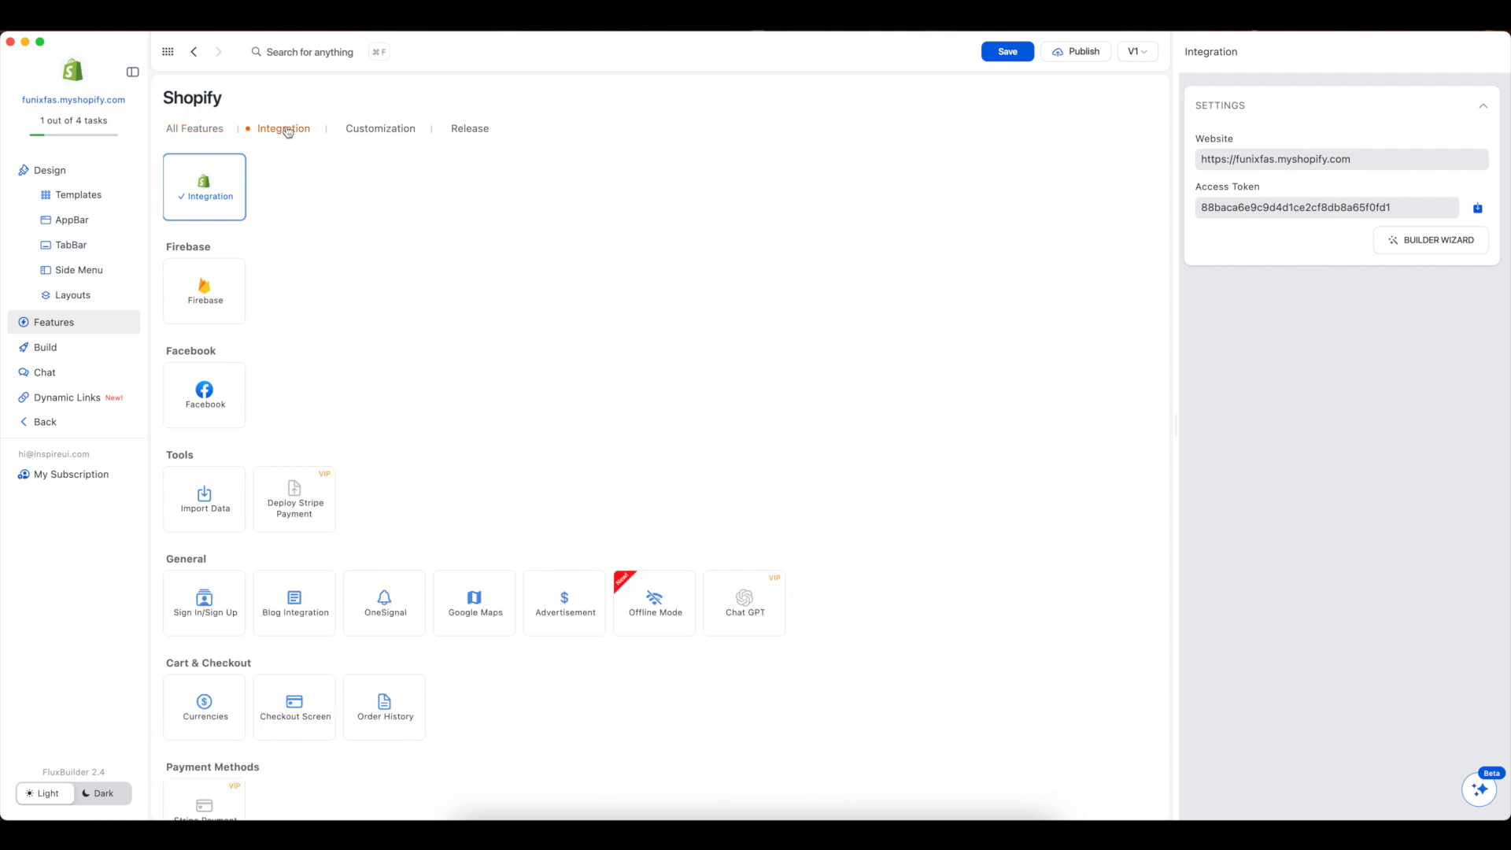
left_click(363, 132)
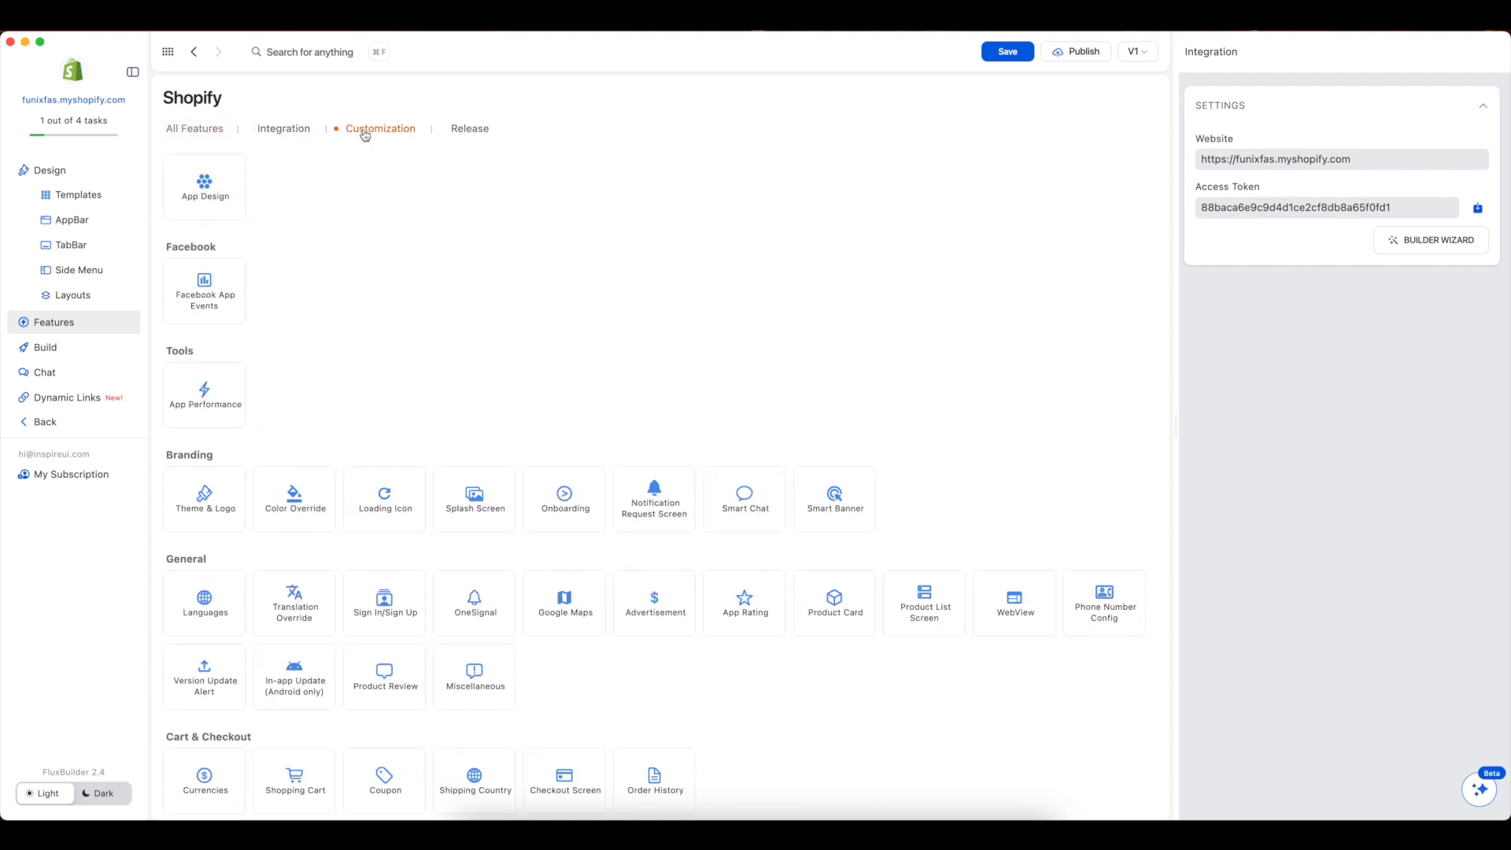
left_click(460, 131)
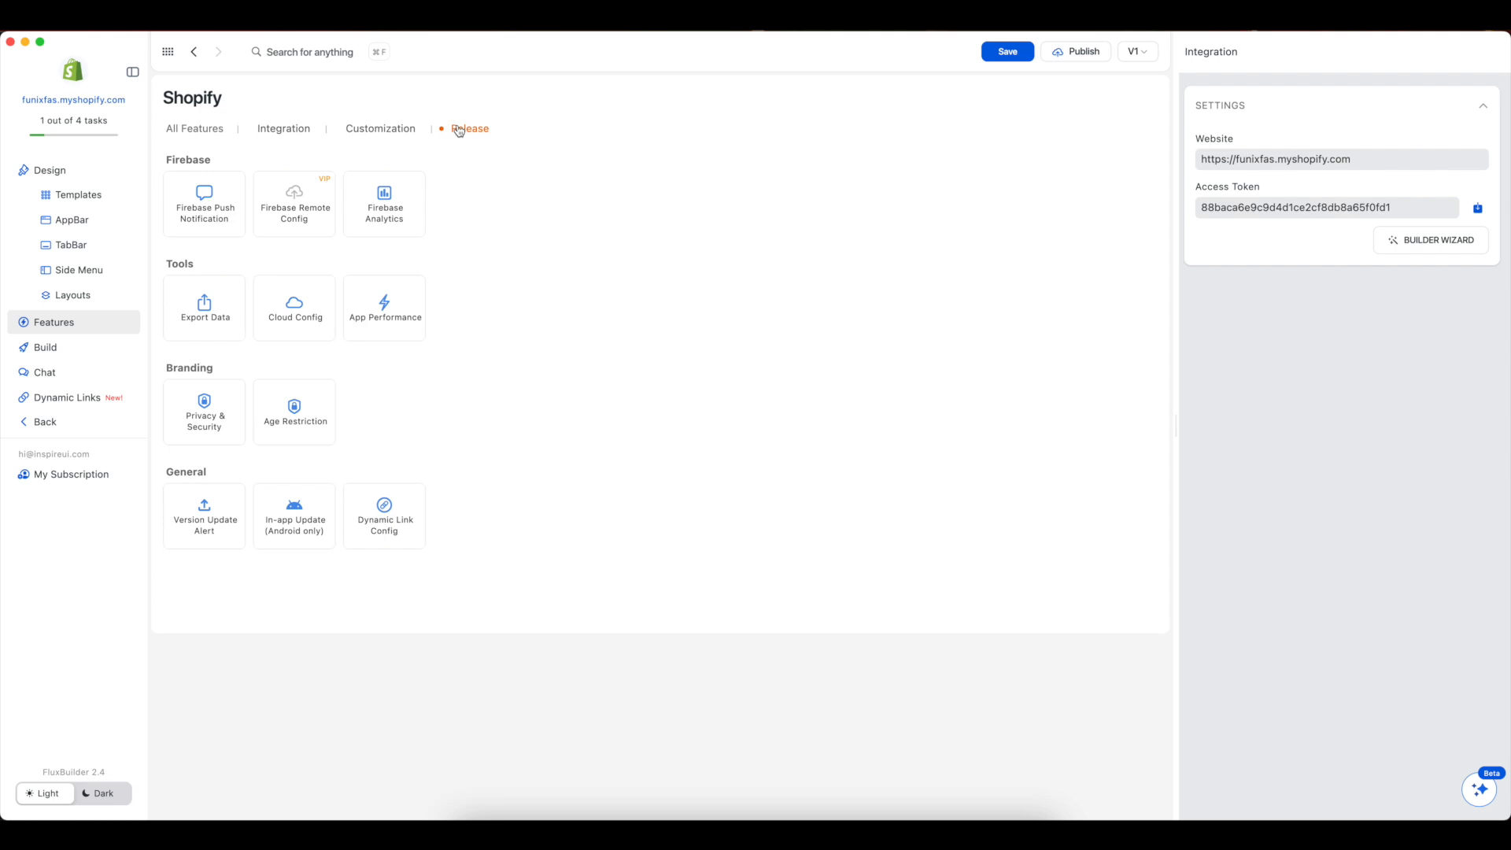
left_click(213, 131)
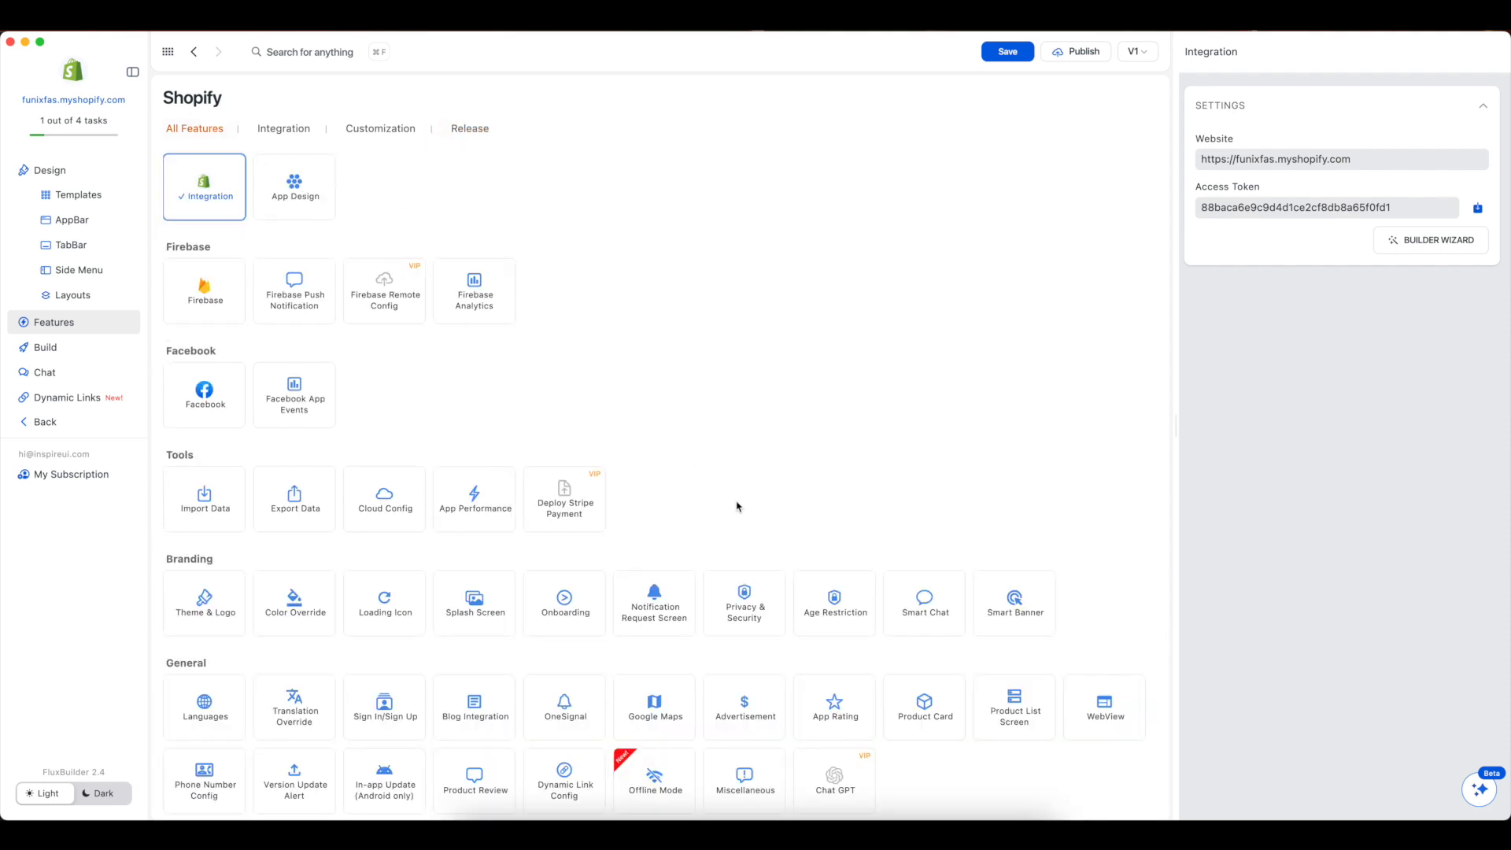
scroll(726, 510, "down", 5)
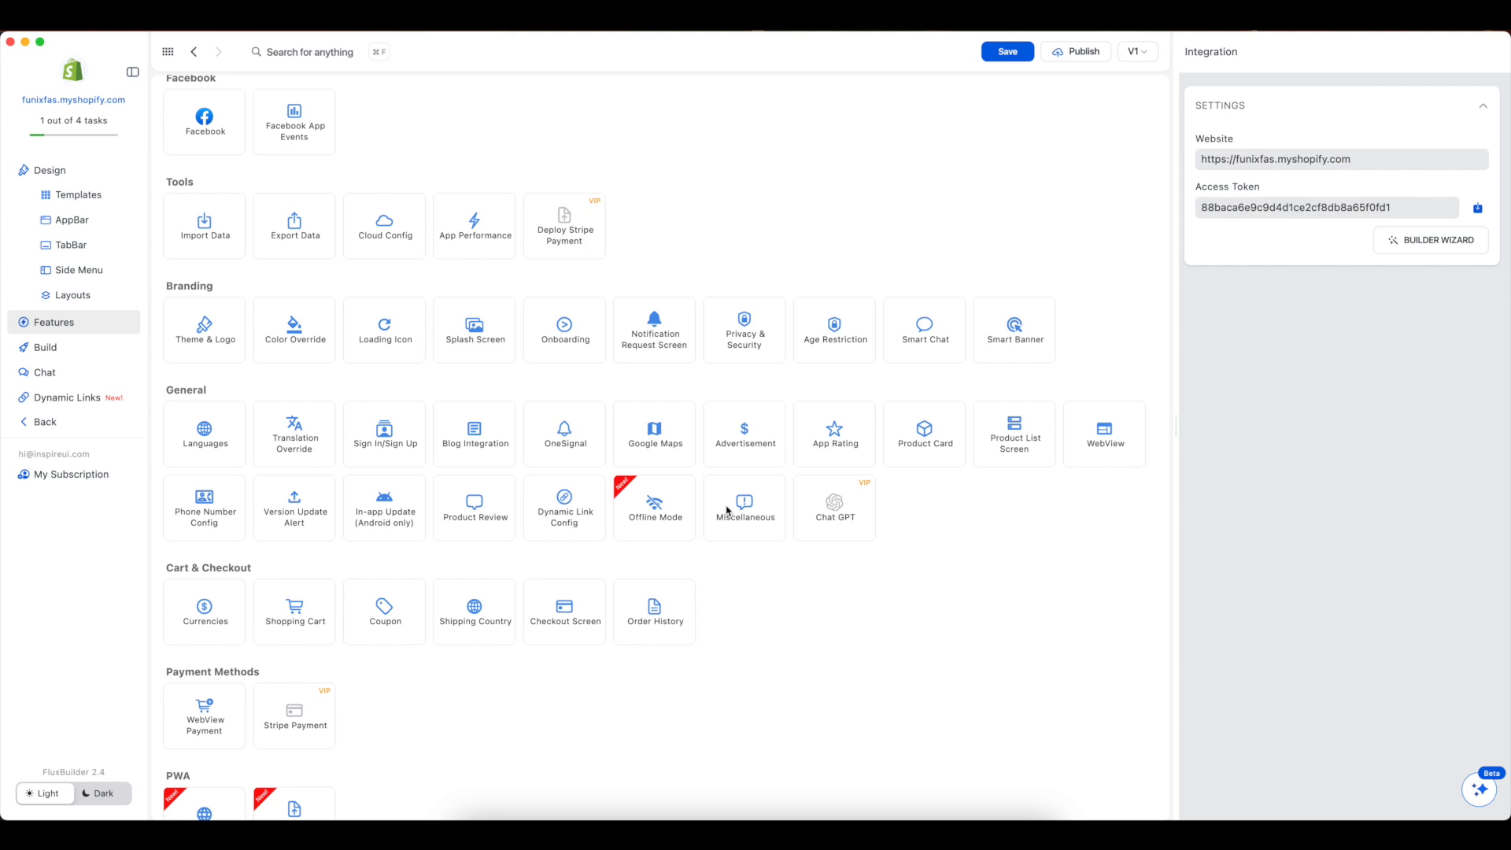
scroll(727, 511, "down", 2)
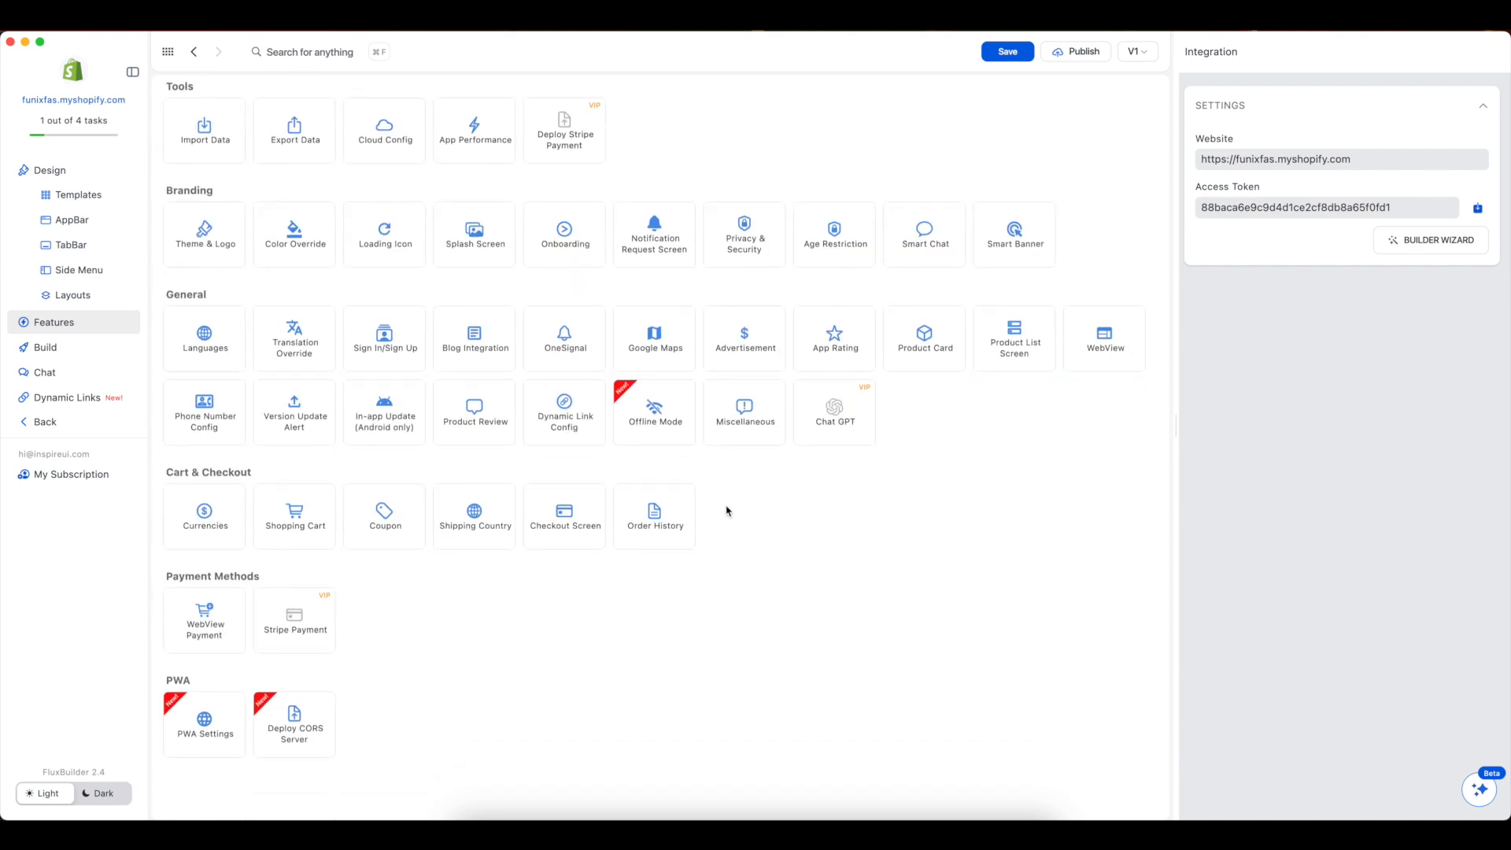
- View the Languages, Sign In/Sign Up, OneSignal and Google Maps feature settings
left_click(228, 348)
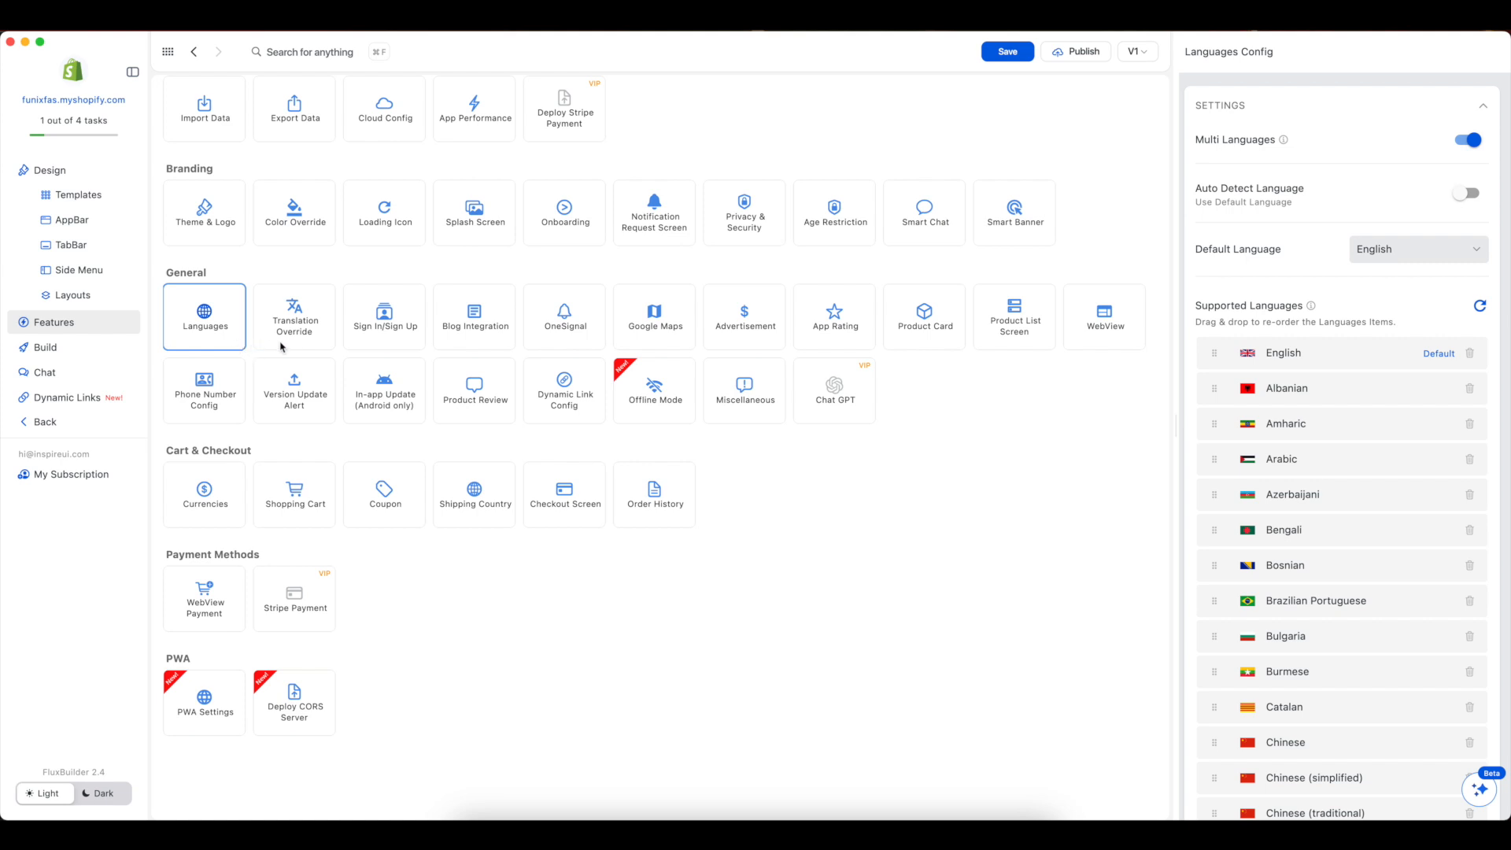
left_click(417, 310)
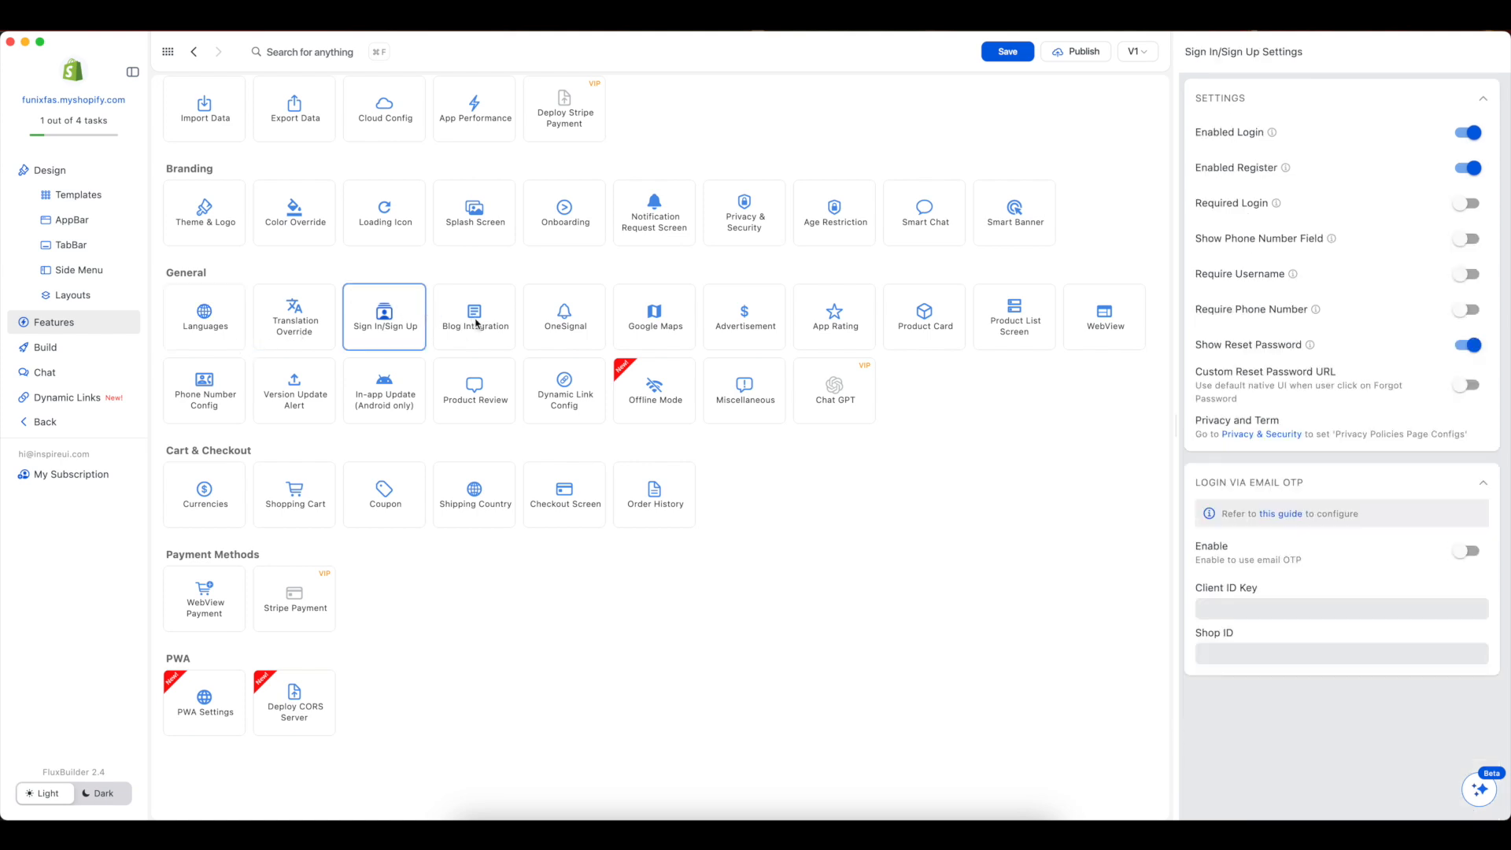
left_click(566, 329)
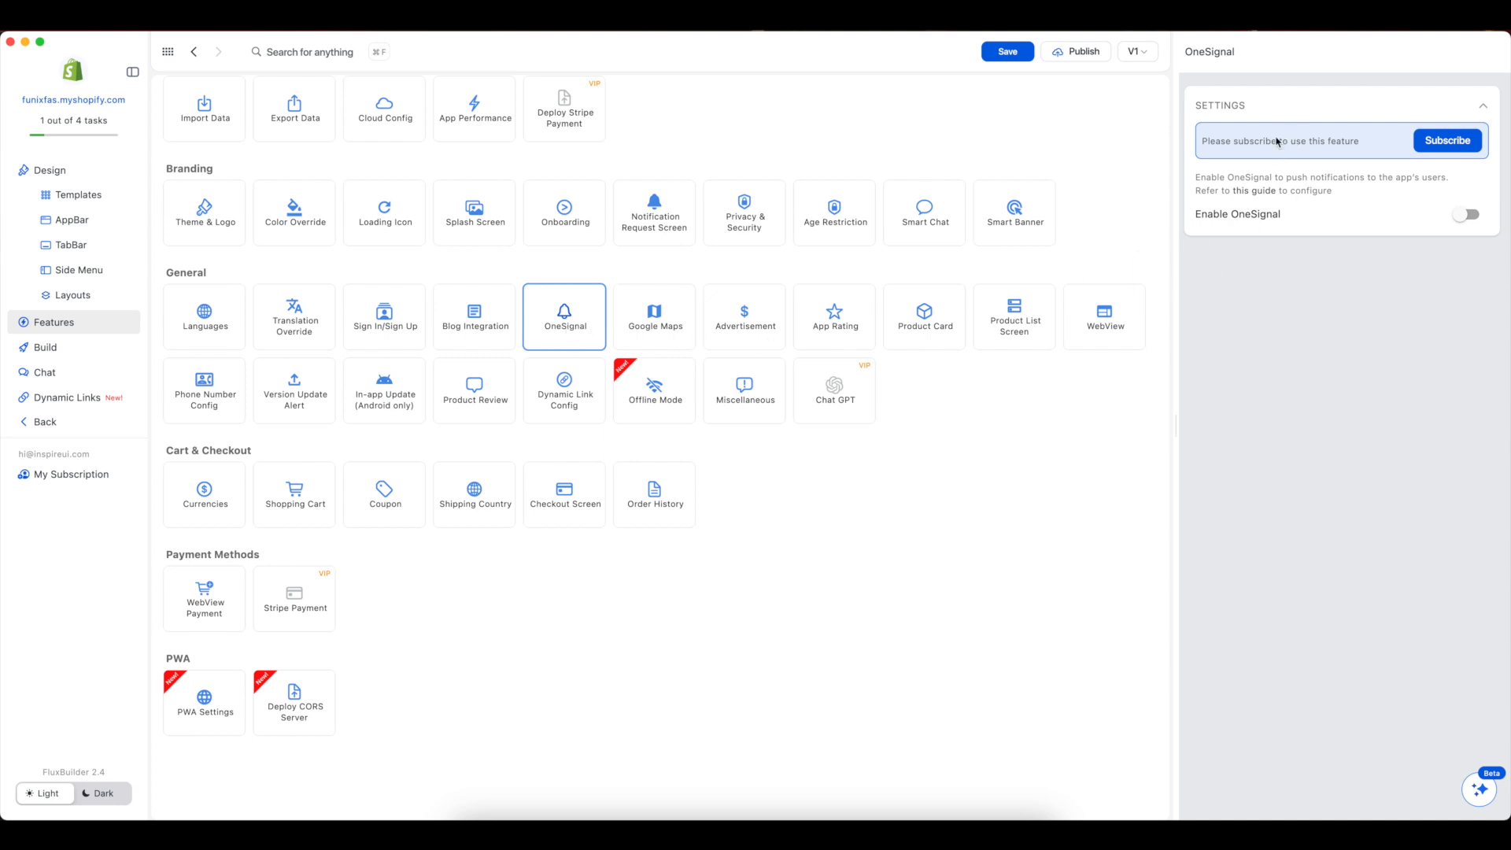
left_click(661, 325)
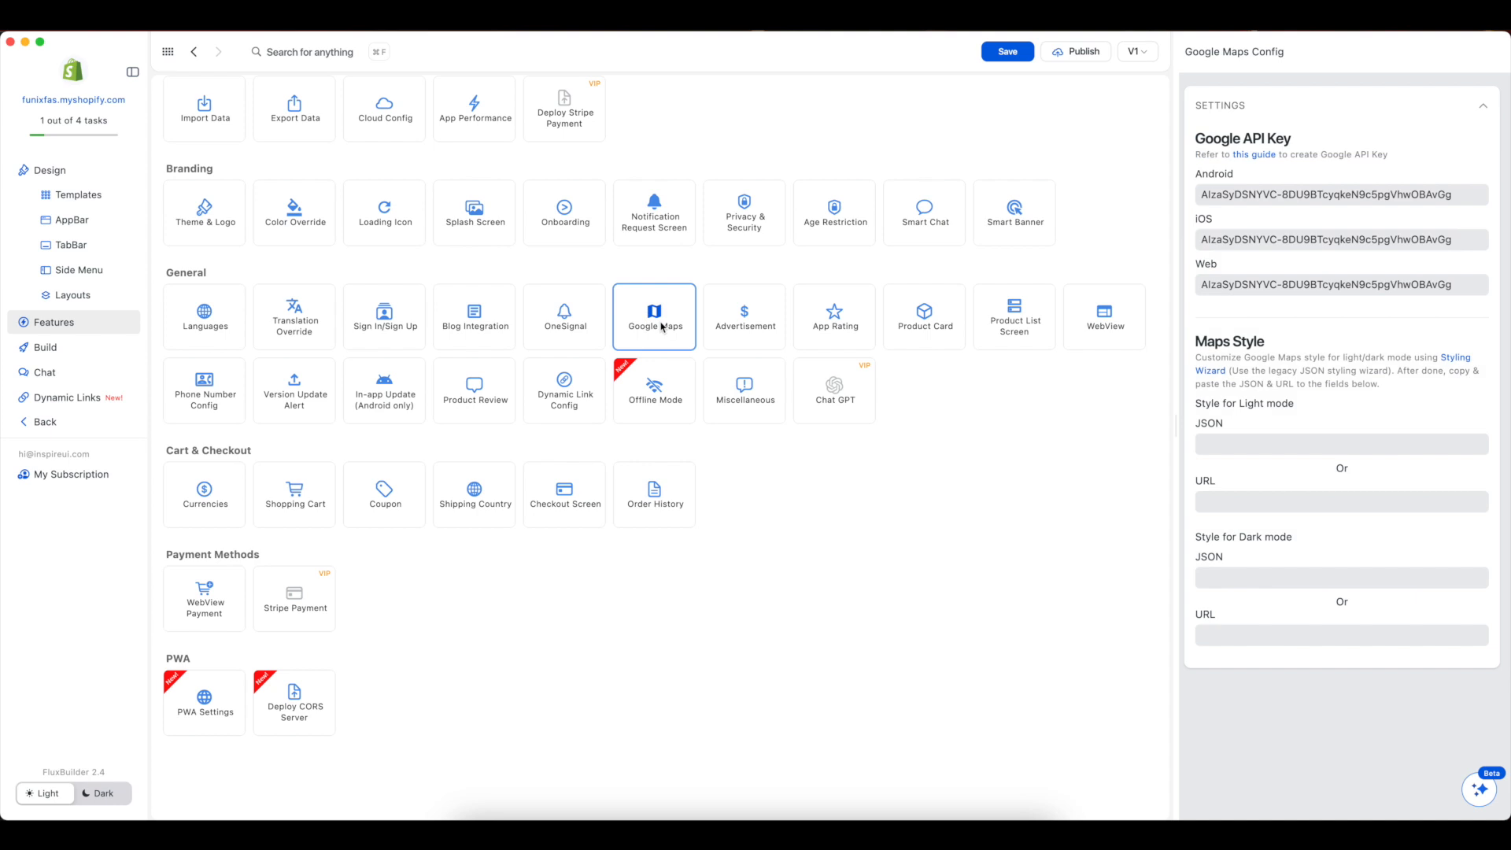
- View the Advertisement settings and their online configuration guide in the browser, and switch back to FluxBuilder
left_click(774, 312)
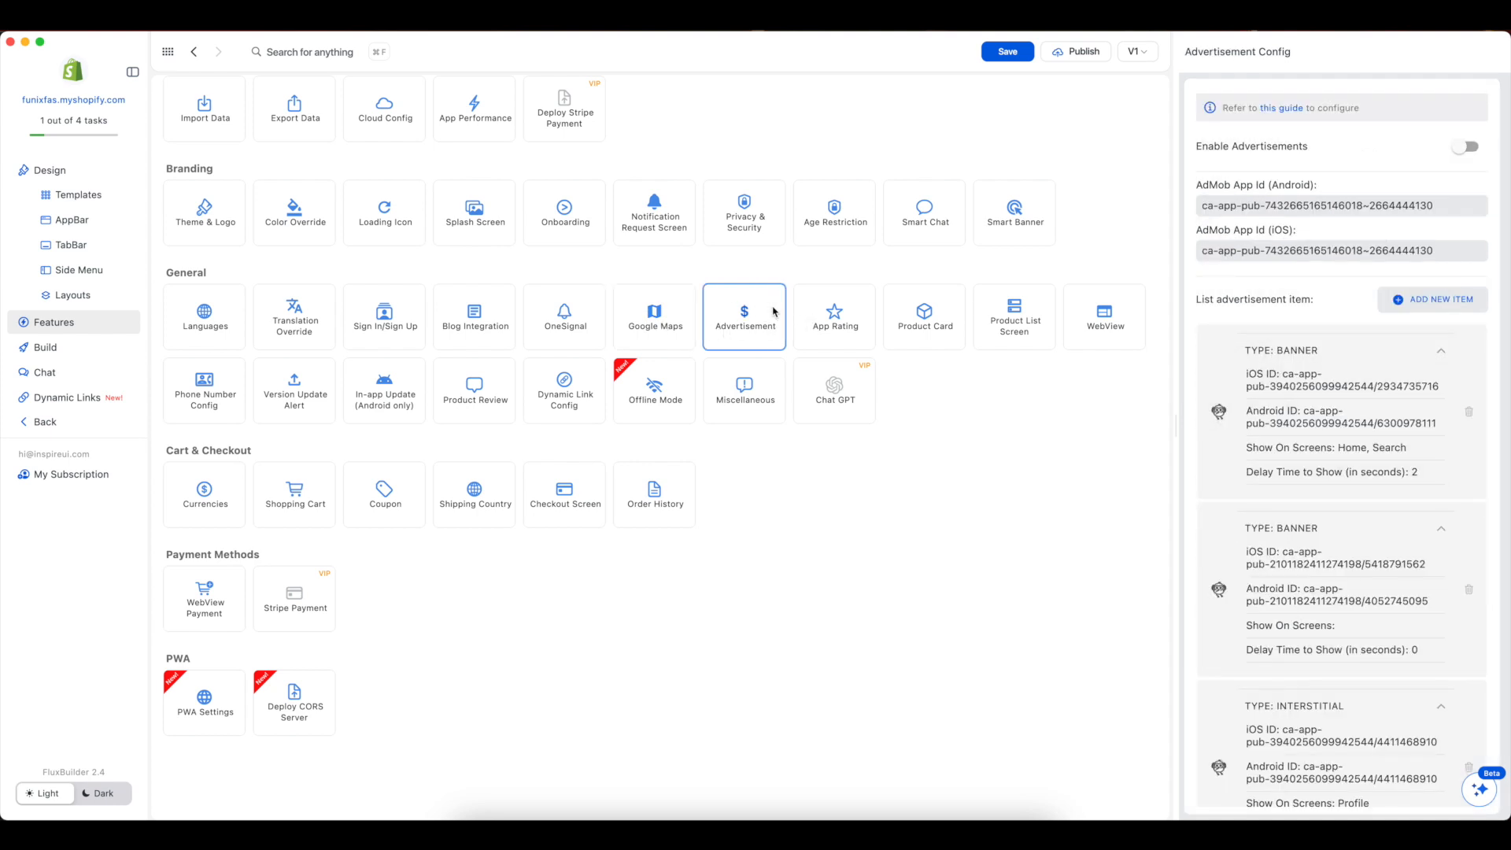
left_click(1285, 110)
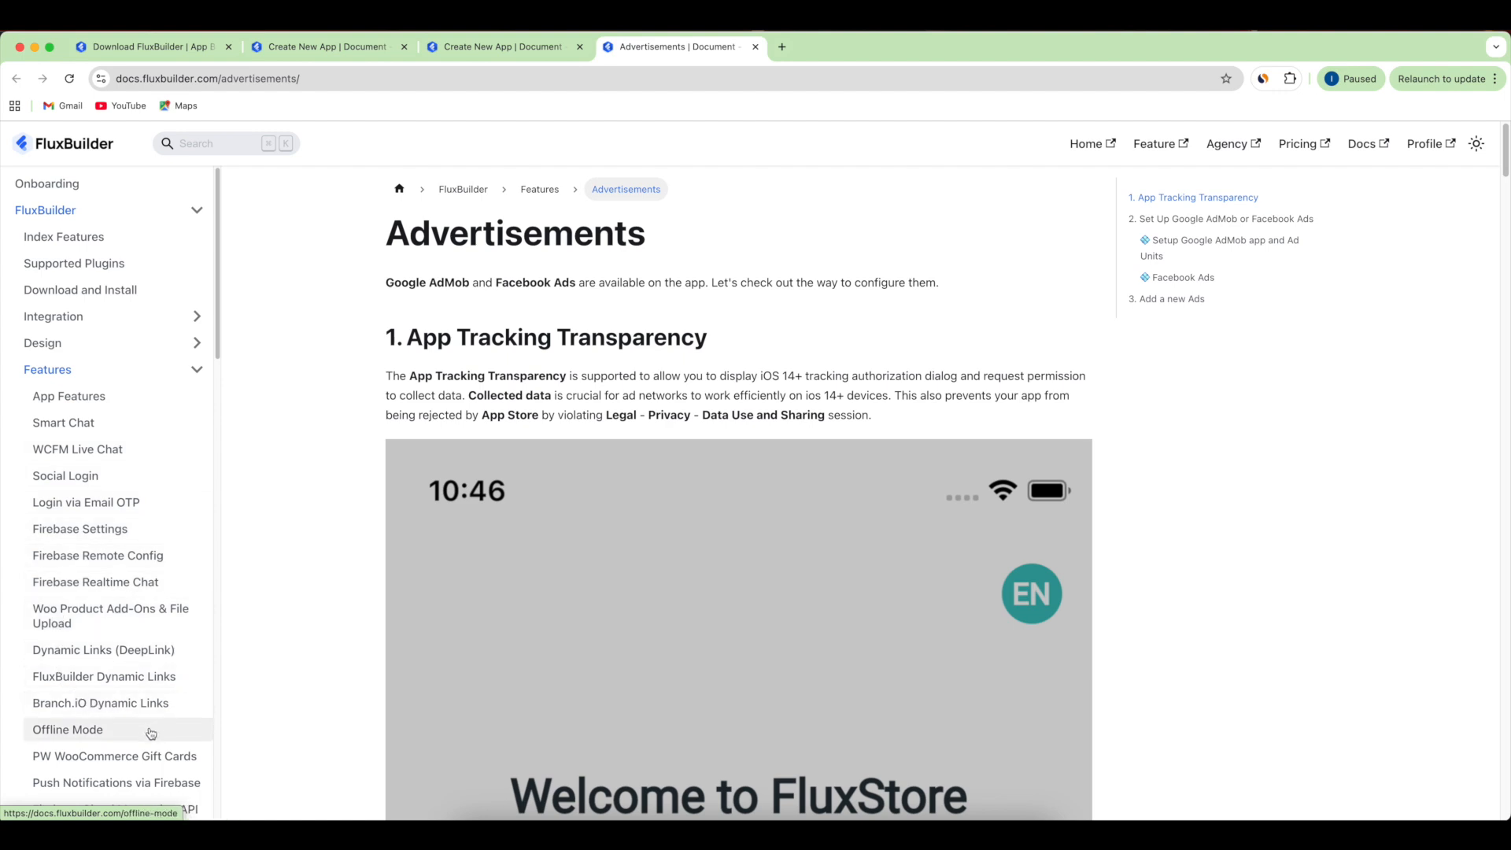
key("super+Tab")
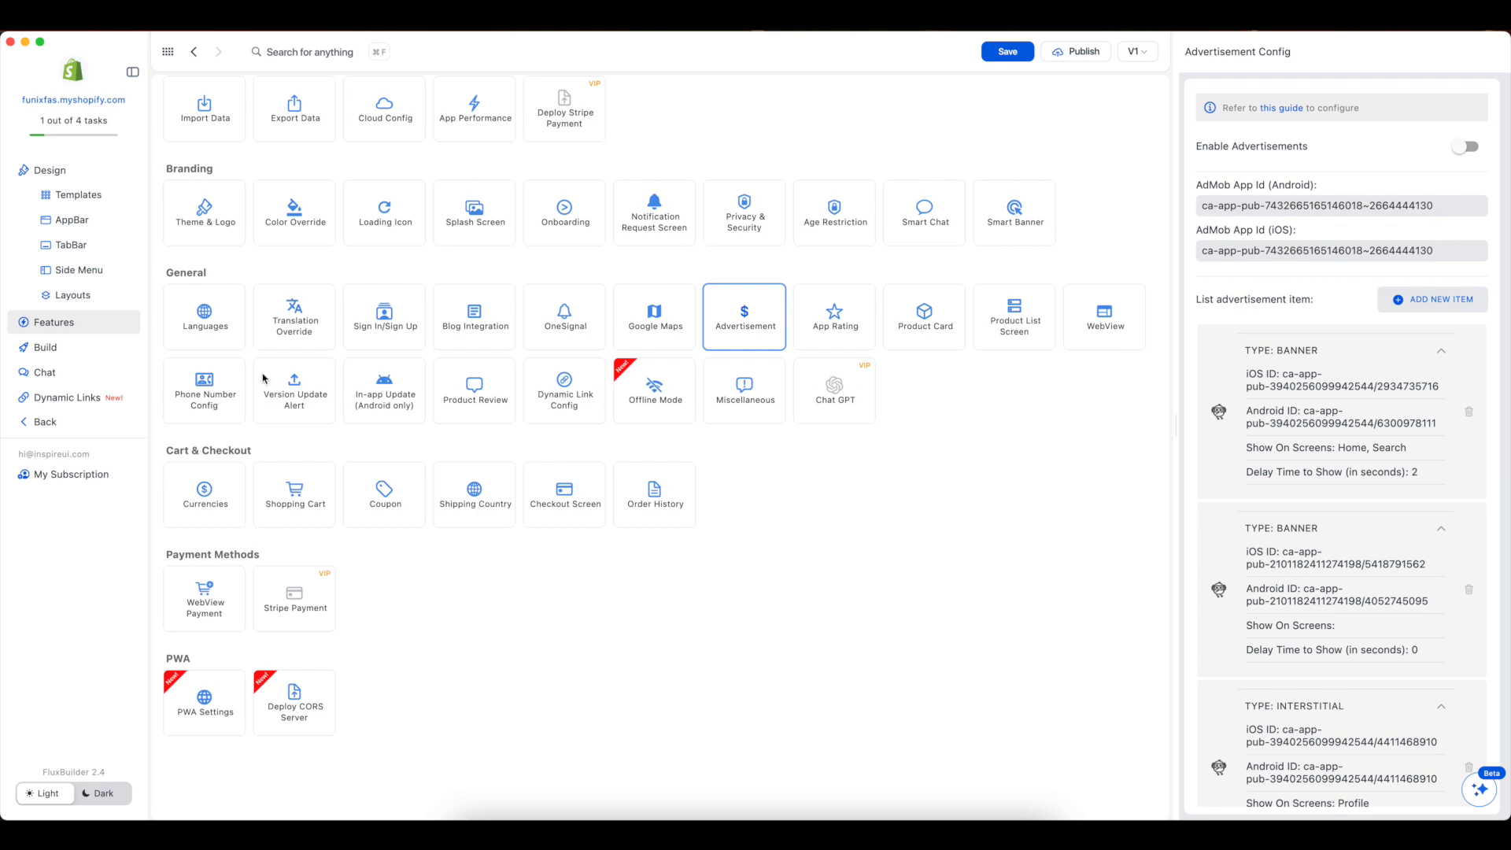
- Search the app features for "firebase" and enable Firebase in its settings
left_click(340, 52)
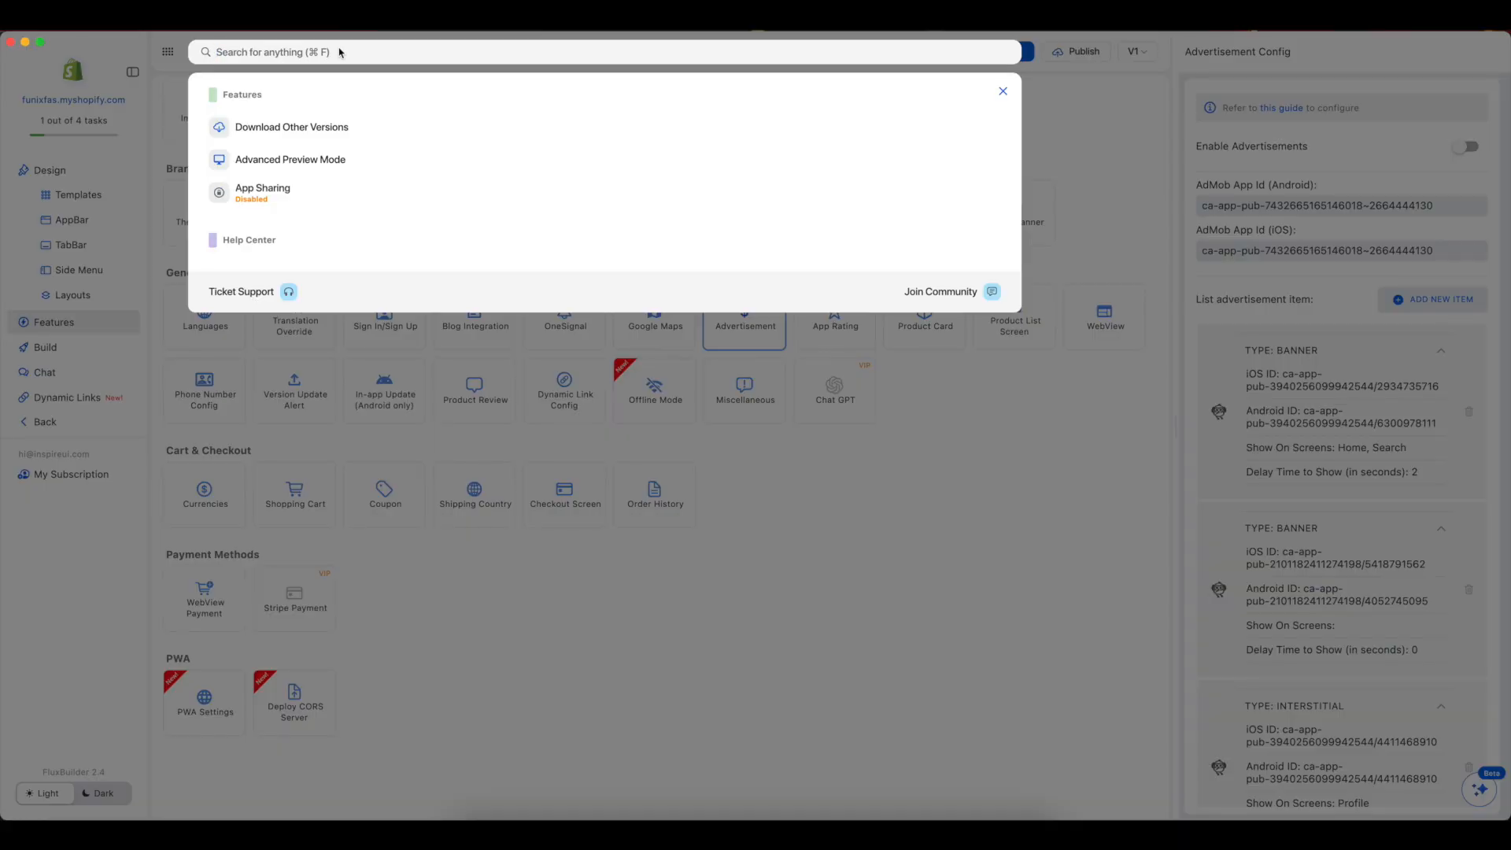
type("firebase")
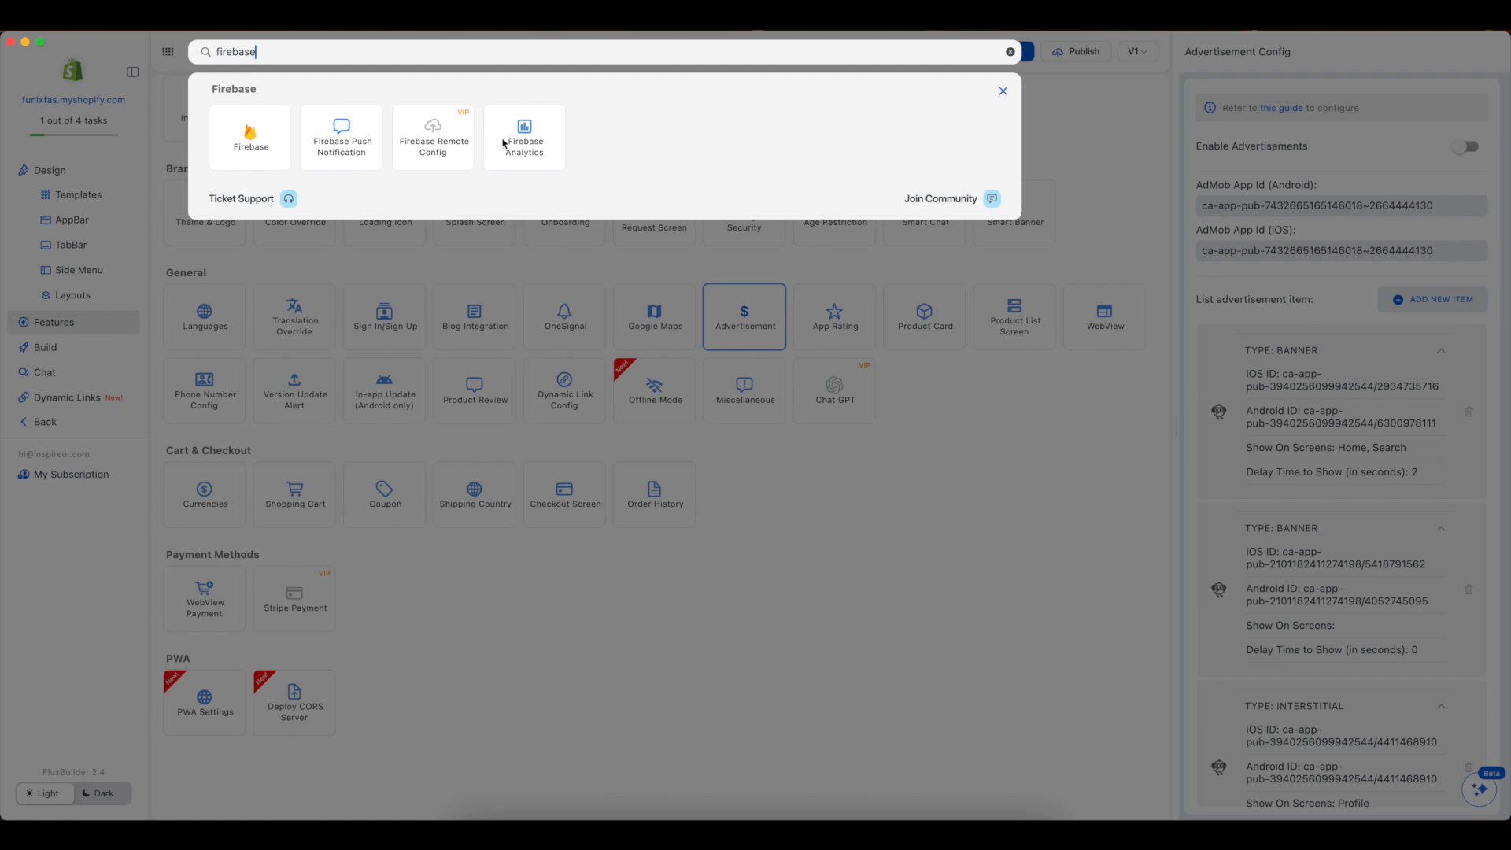
left_click(250, 140)
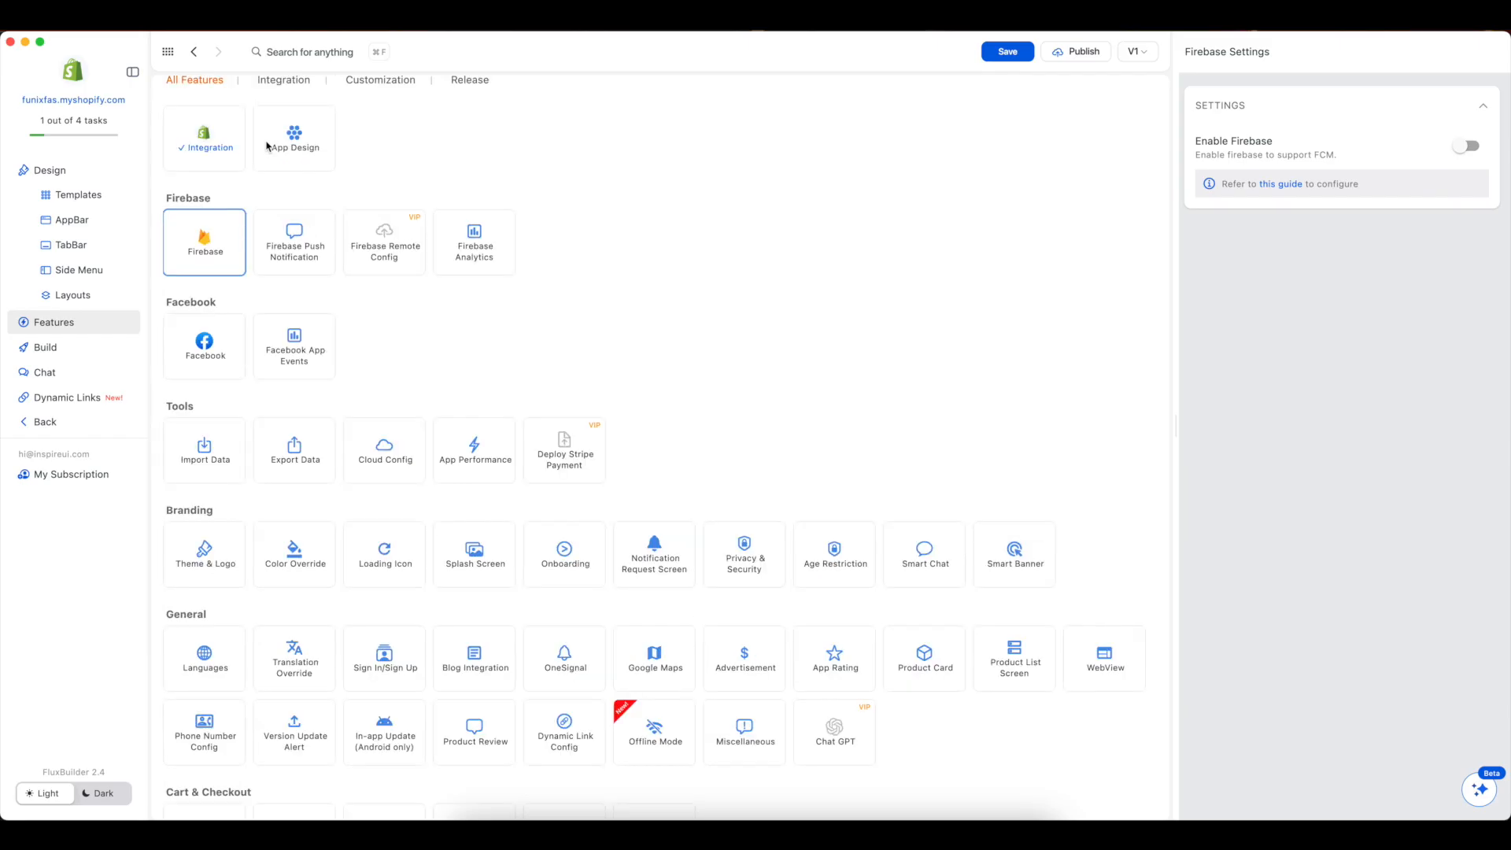
left_click(1462, 149)
scroll(335, 346, "up", 2)
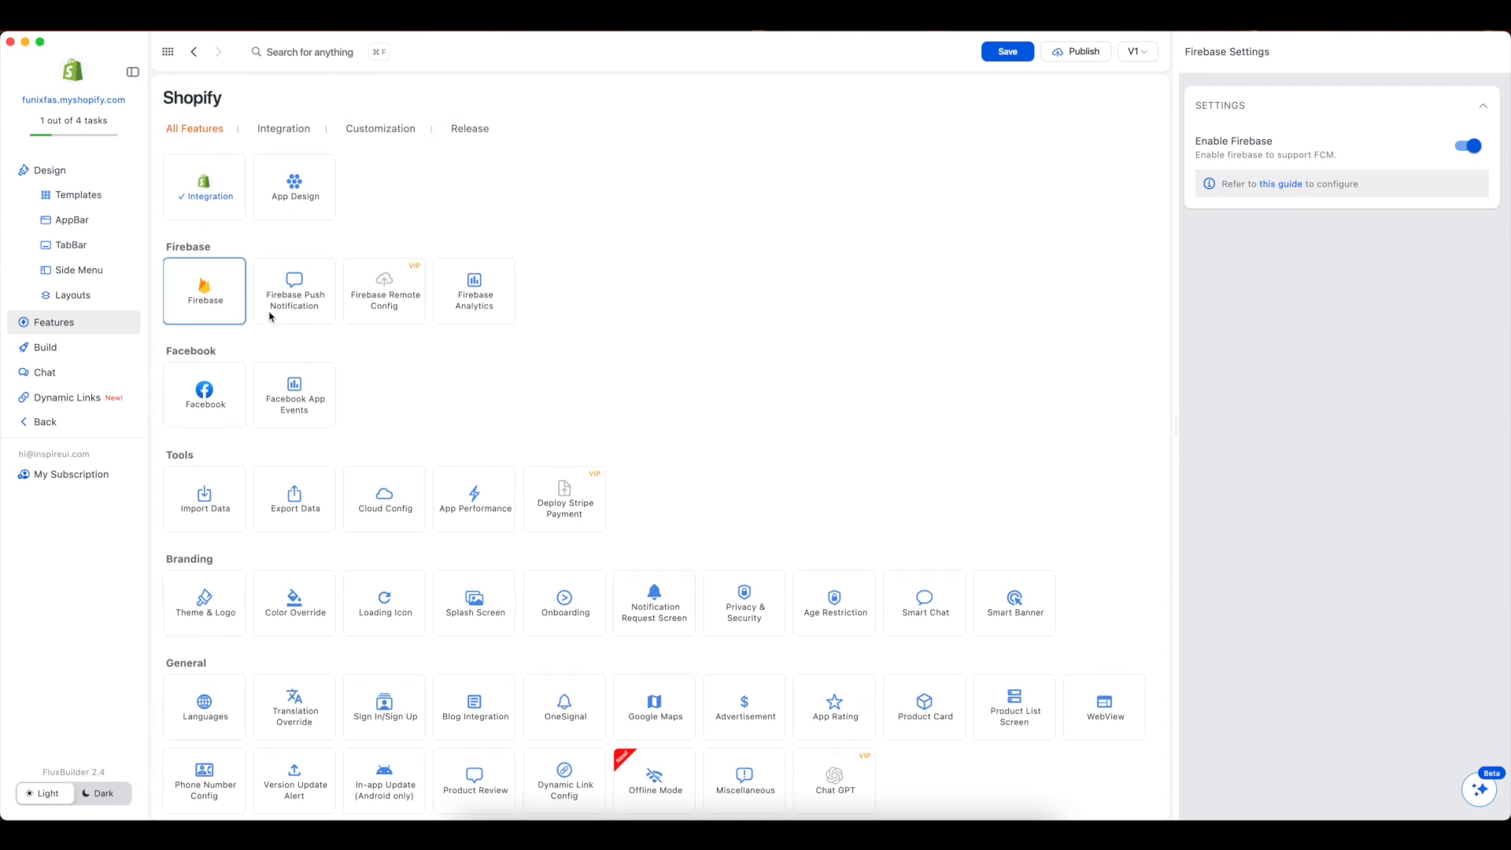
- View the task list, its Design Logo & Dark/Light Theme task and the Build page, and return to the app design
left_click(82, 126)
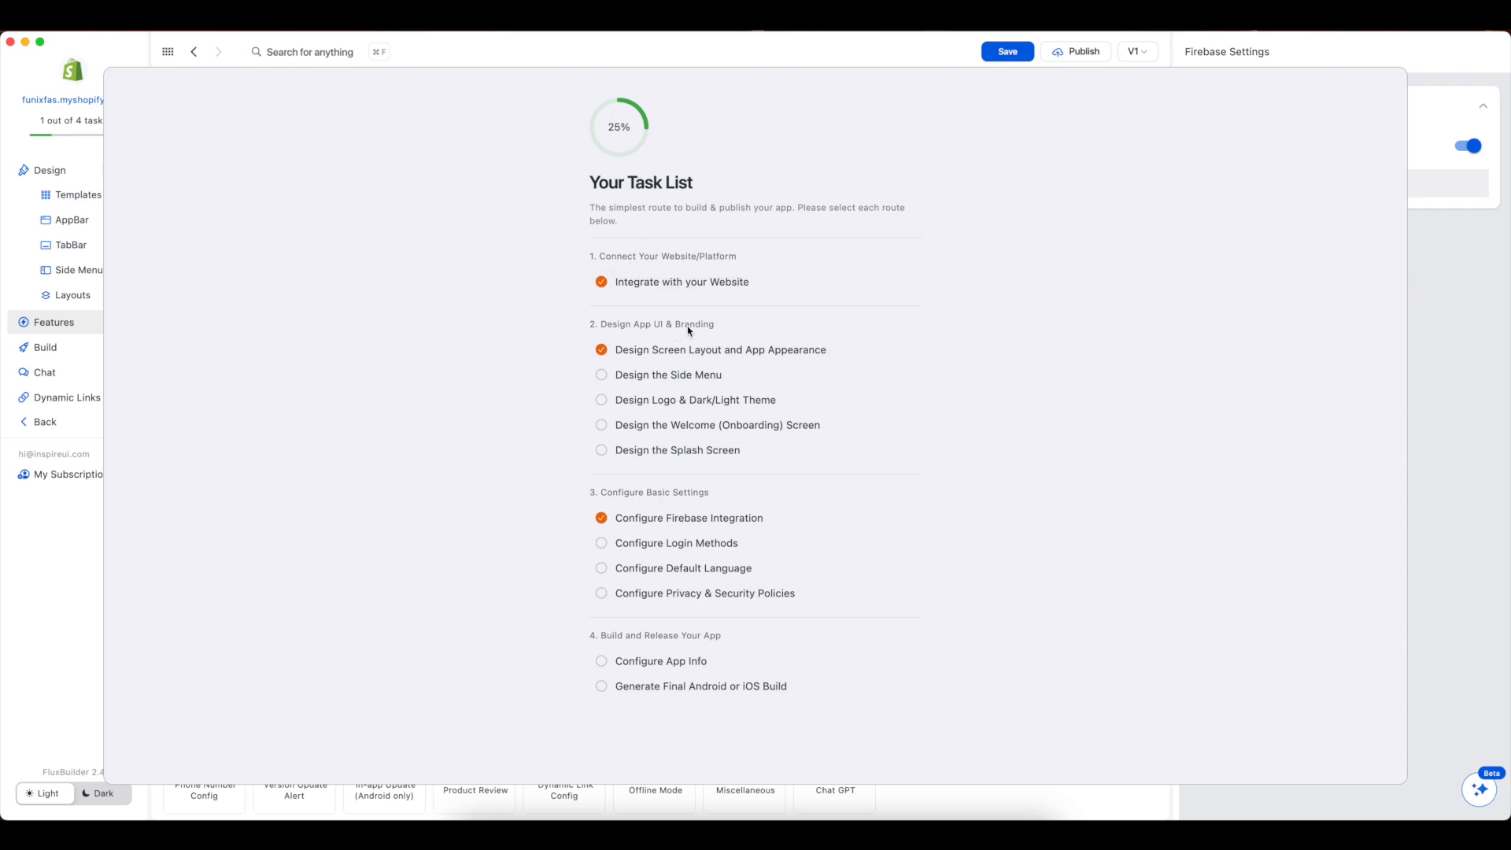
left_click(793, 404)
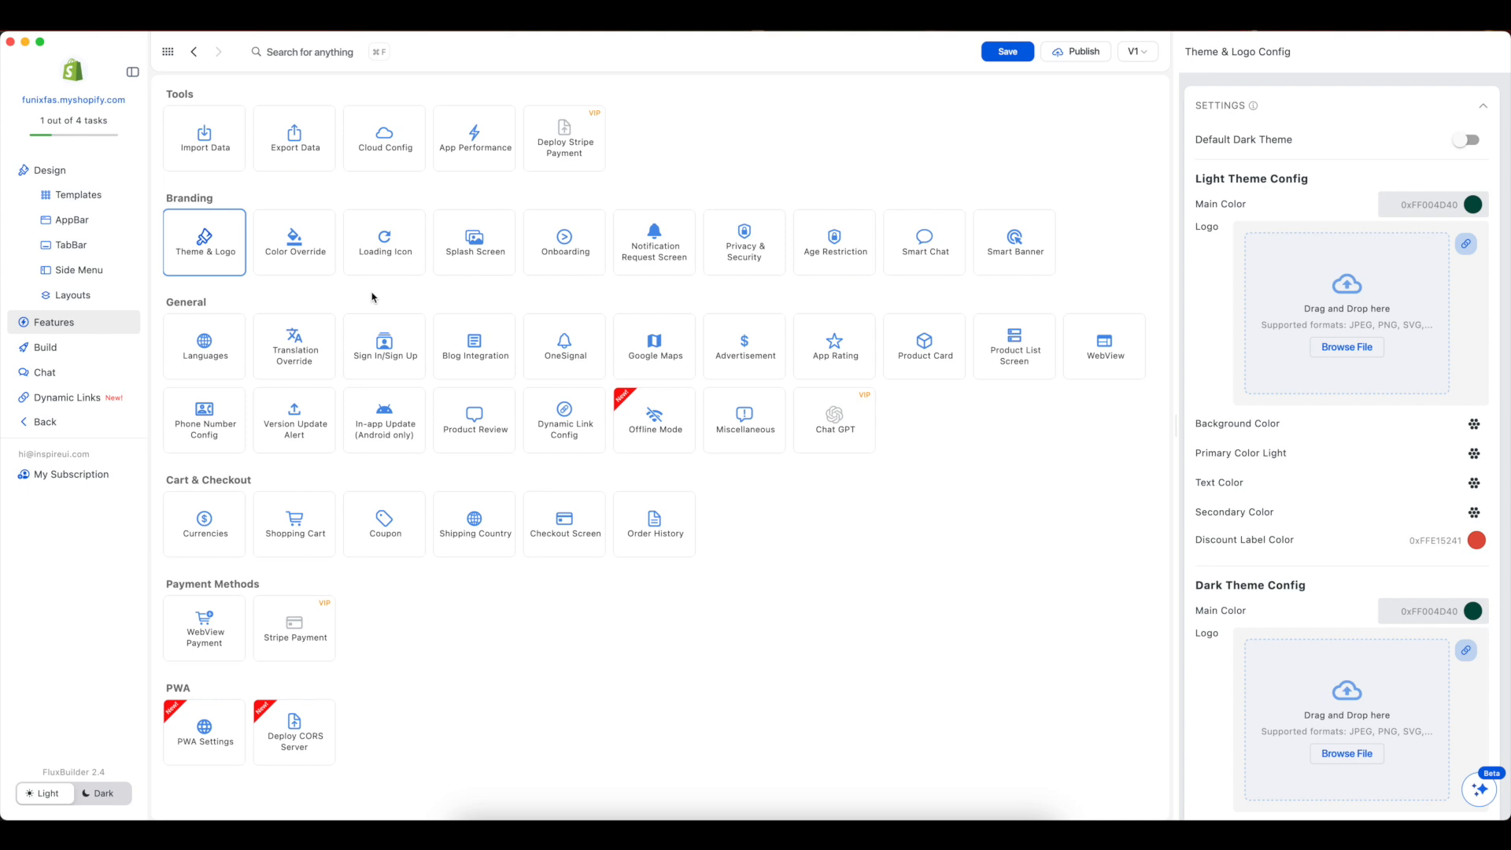
left_click(64, 352)
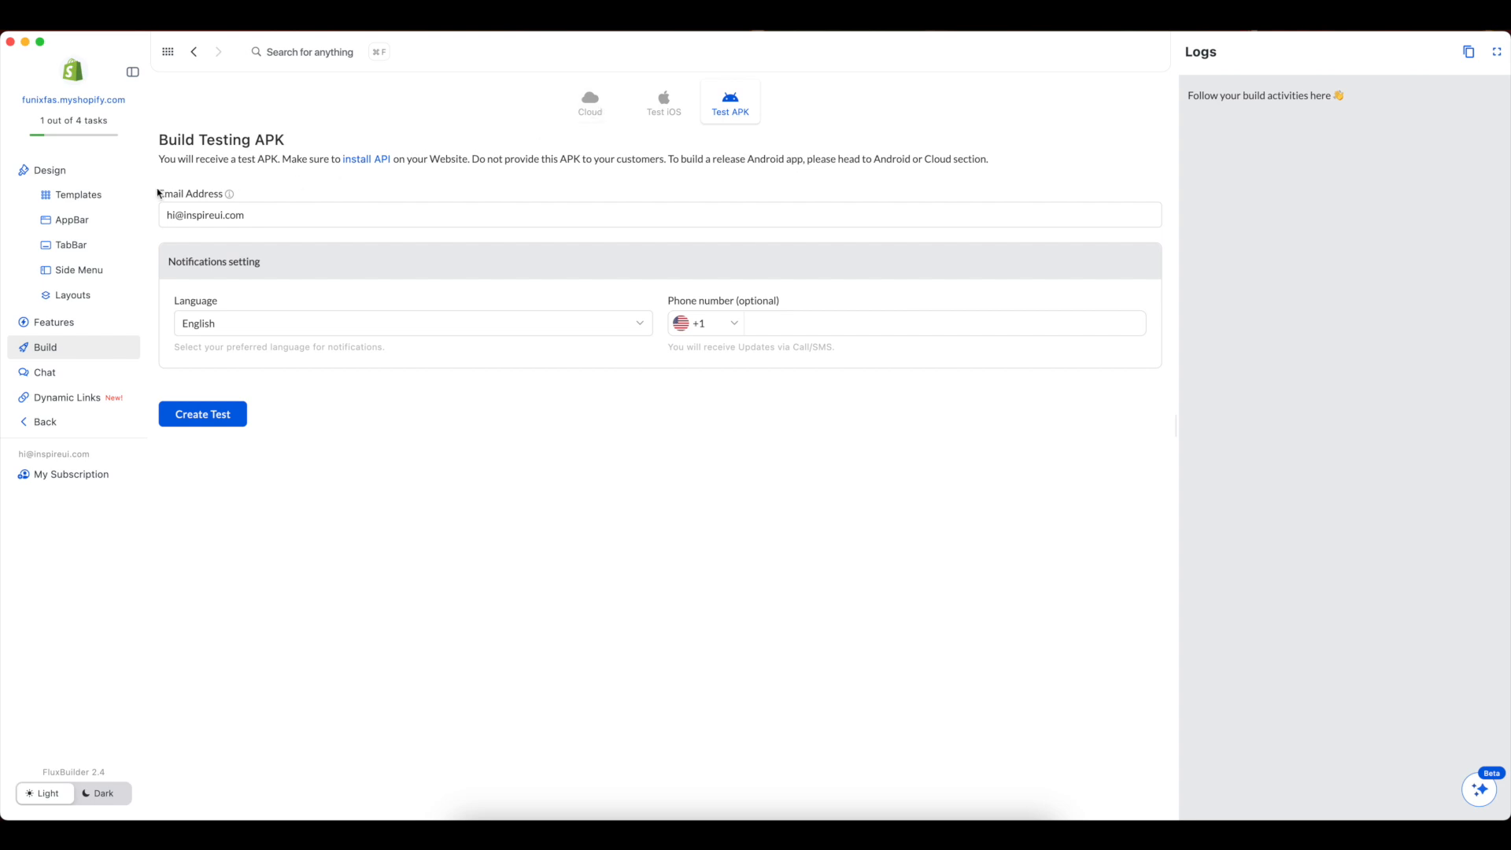
left_click(97, 178)
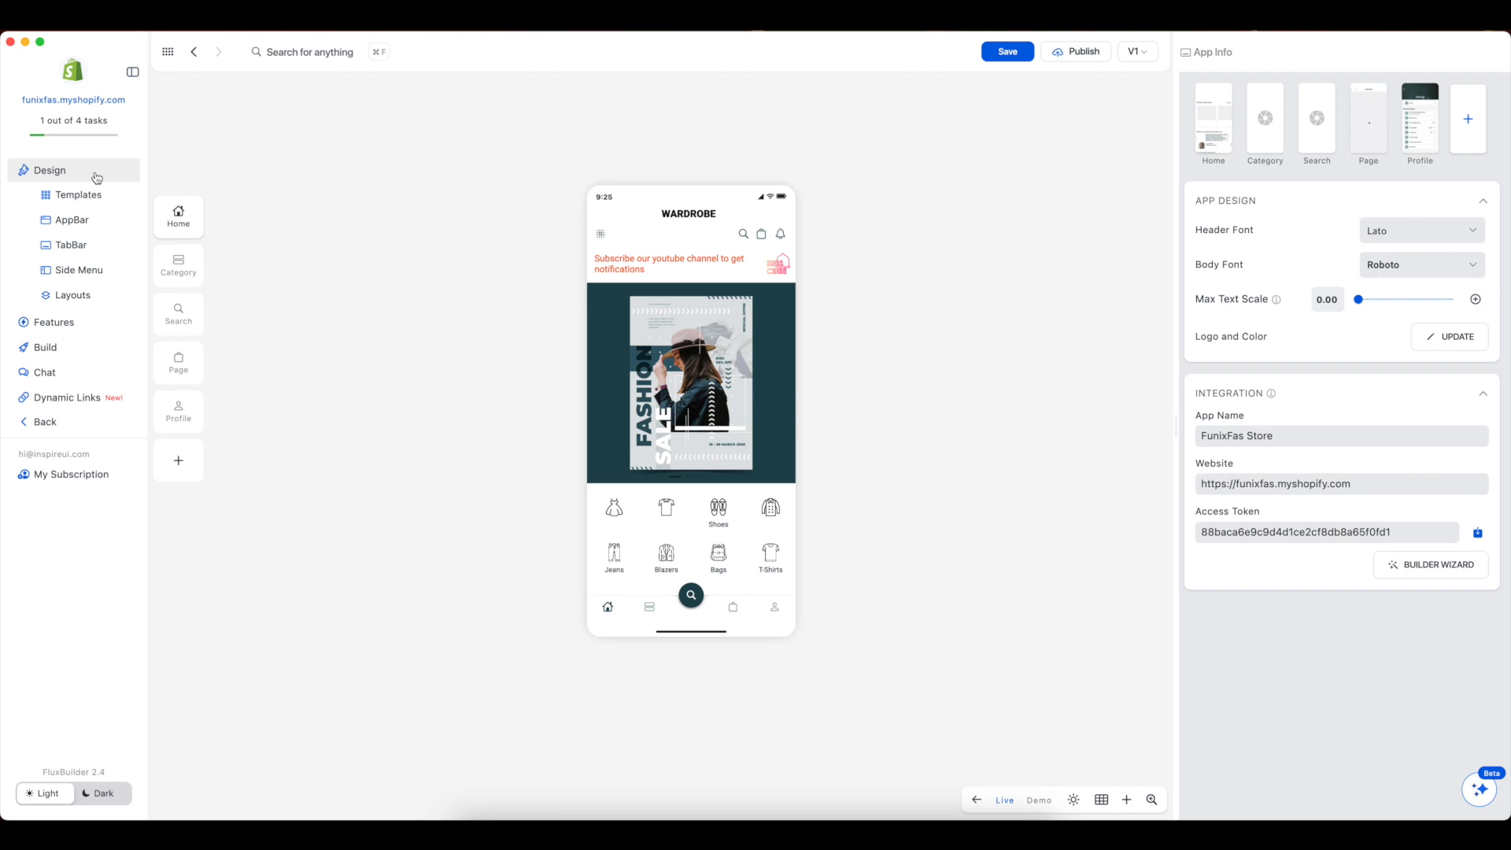